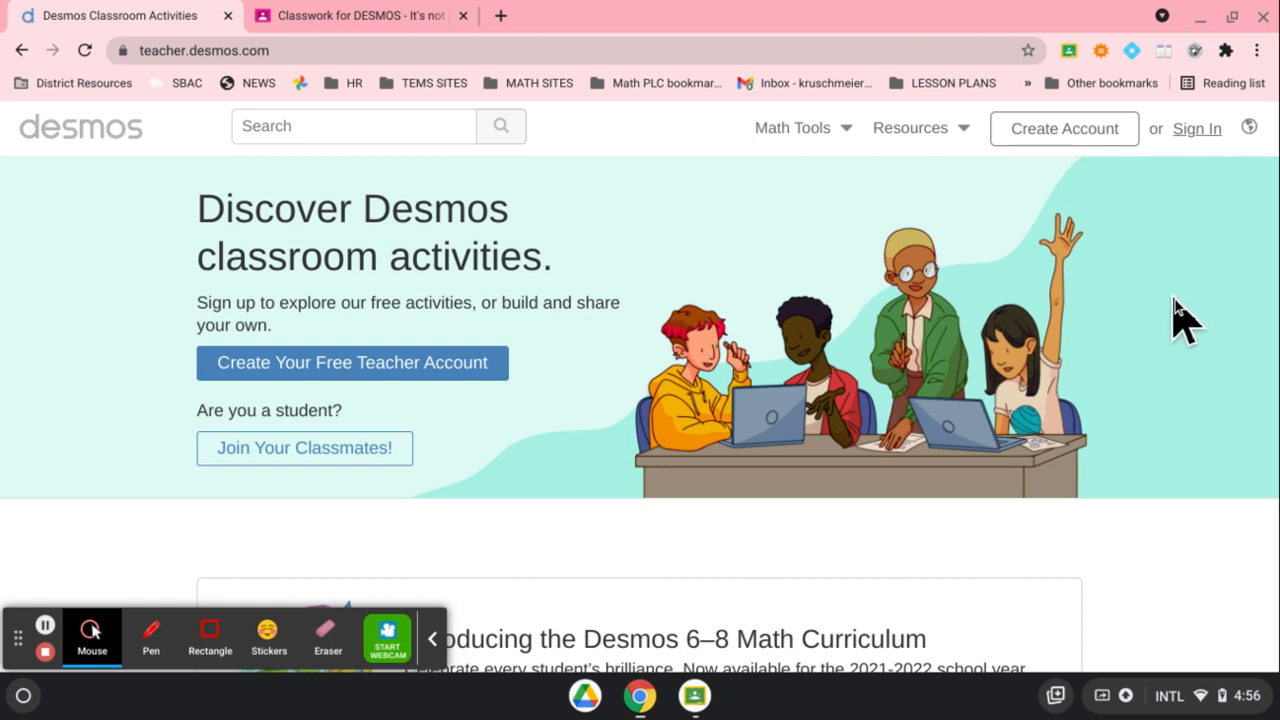
Sign in to the teacher site through the account creation form with the teacher's own Google account
click(1064, 140)
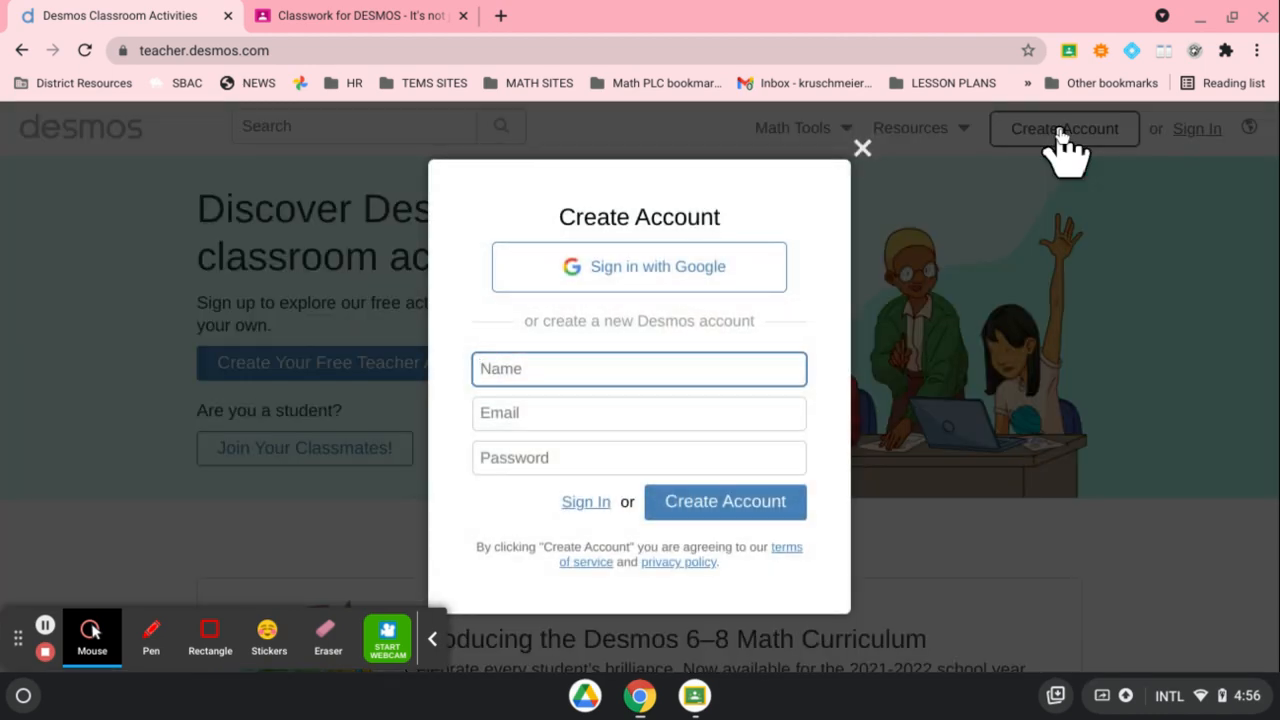
click(660, 285)
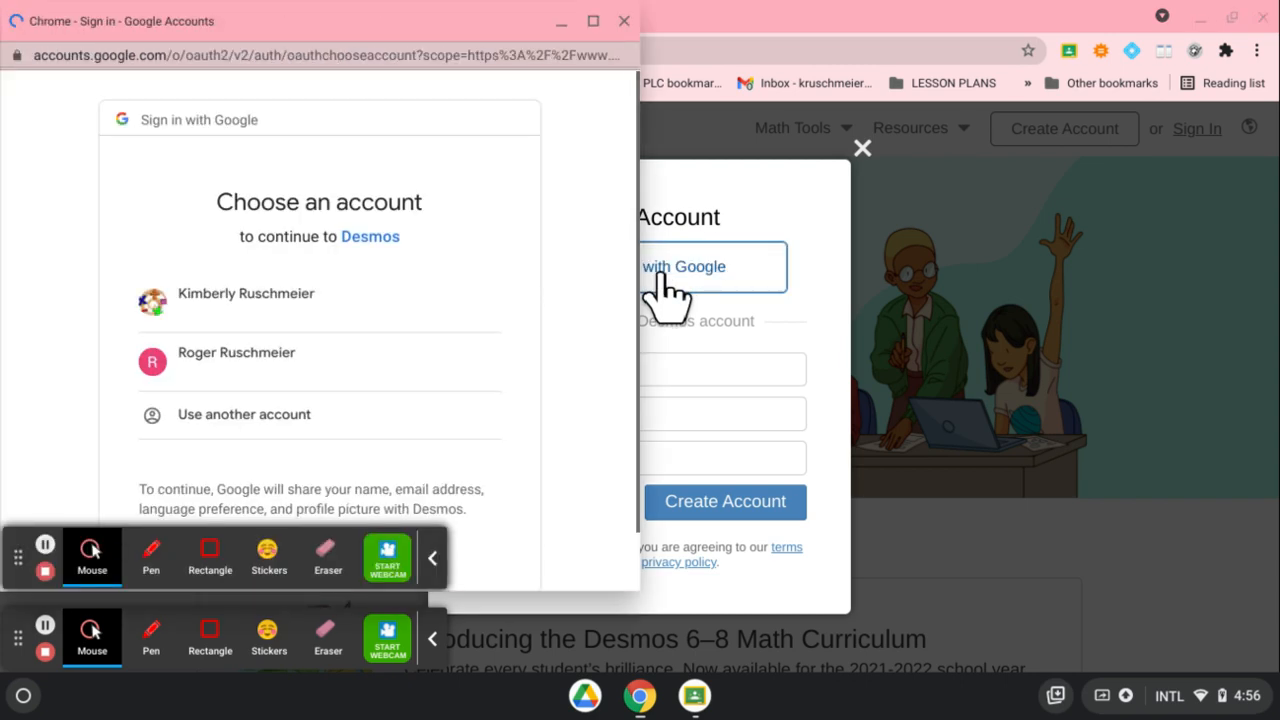
click(422, 297)
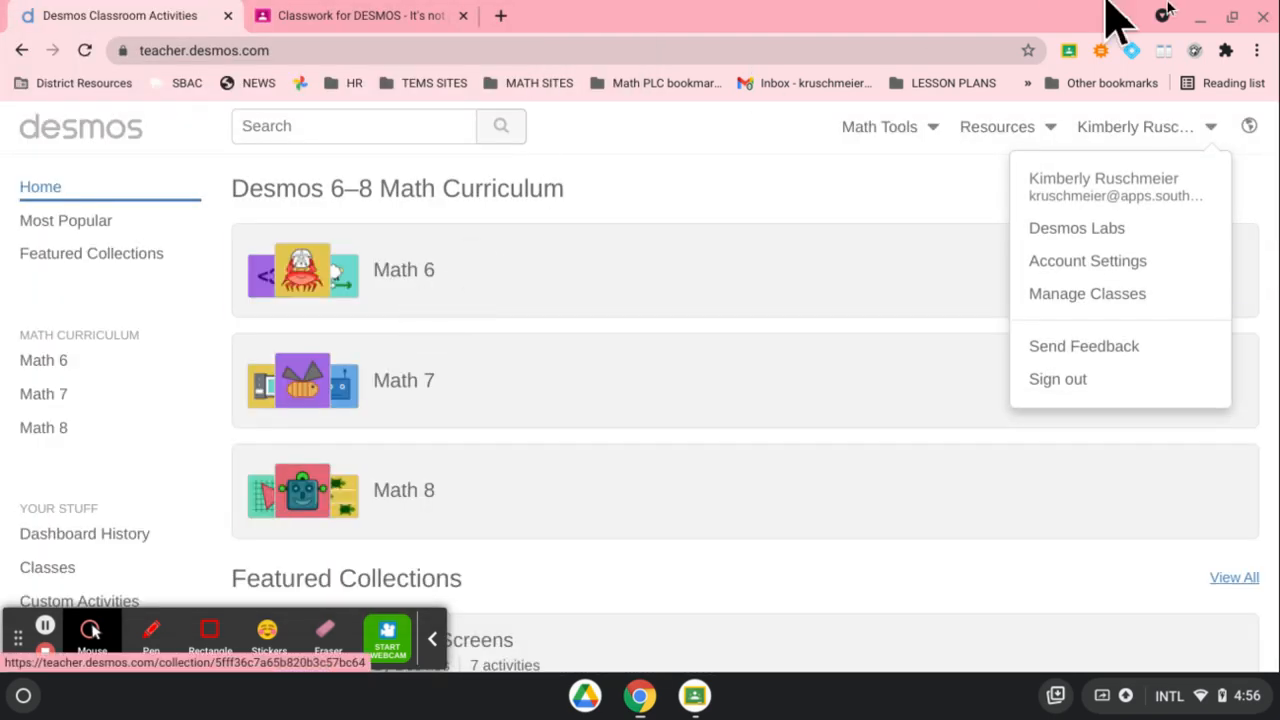
Browse the home page's curriculum and featured activities, and open the list of custom activities
scroll(782, 190, down, 1)
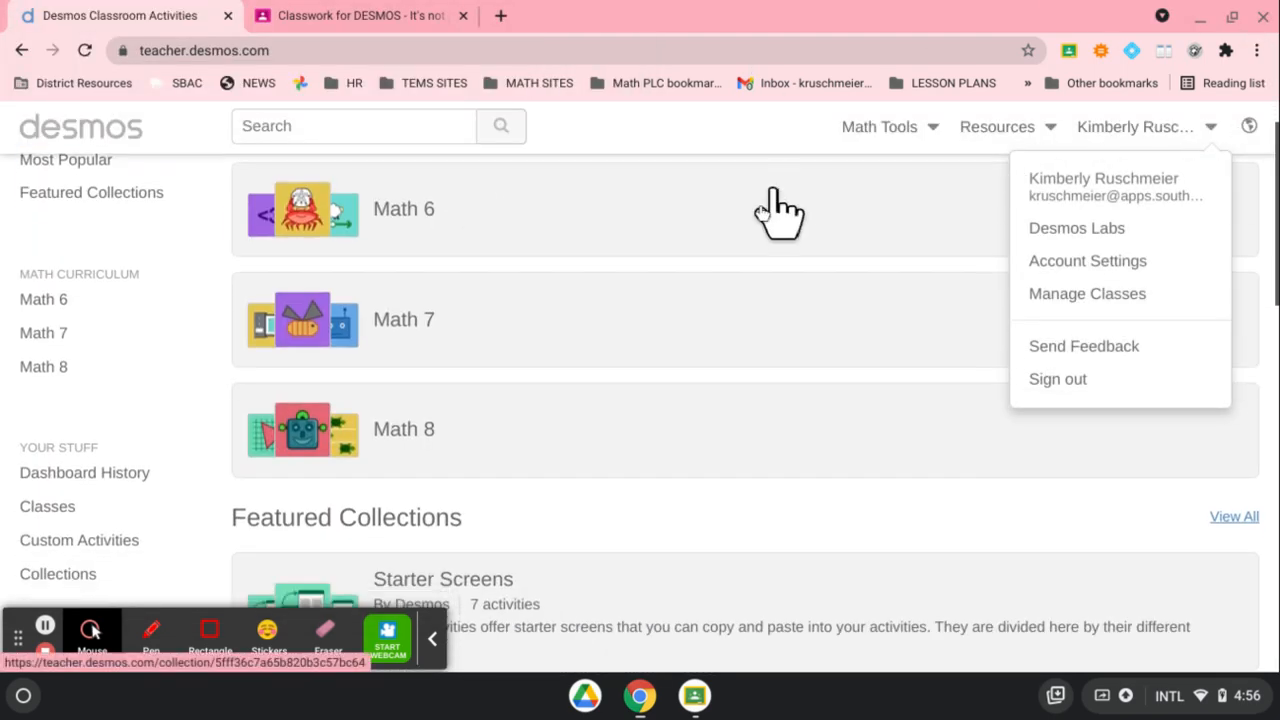
scroll(666, 277, down, 3)
scroll(670, 282, down, 10)
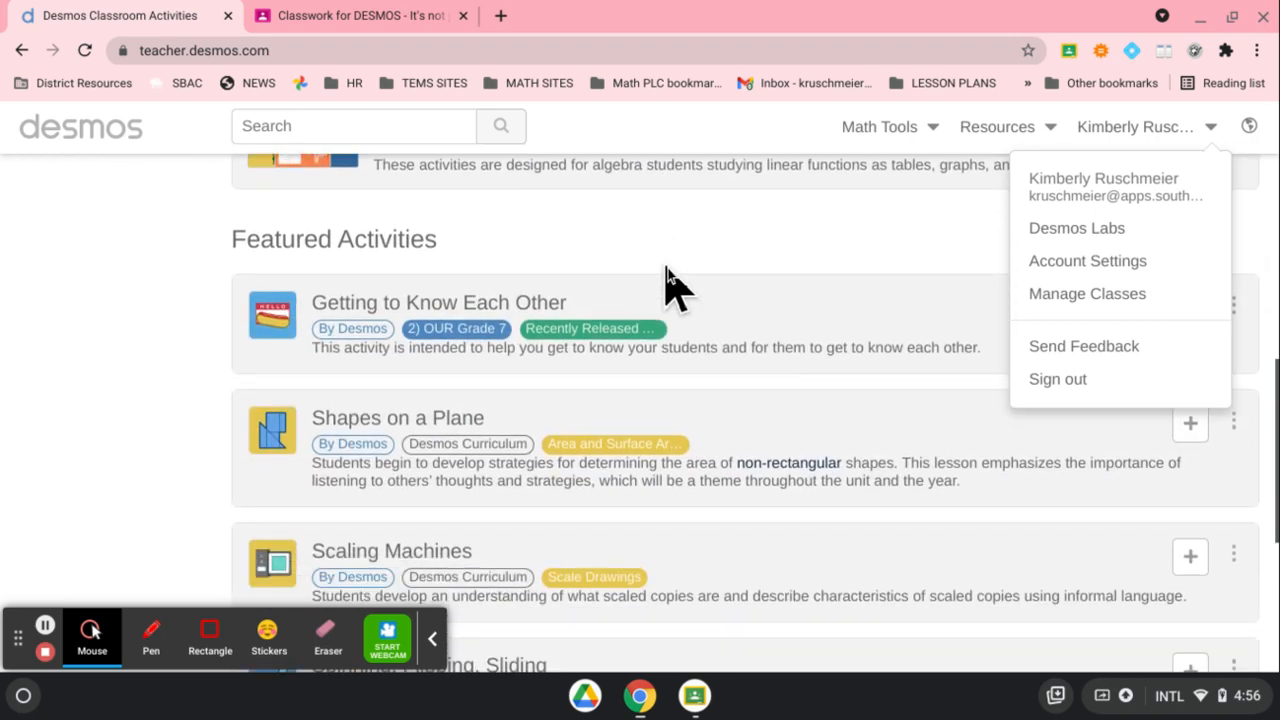
scroll(672, 285, up, 6)
scroll(672, 285, up, 8)
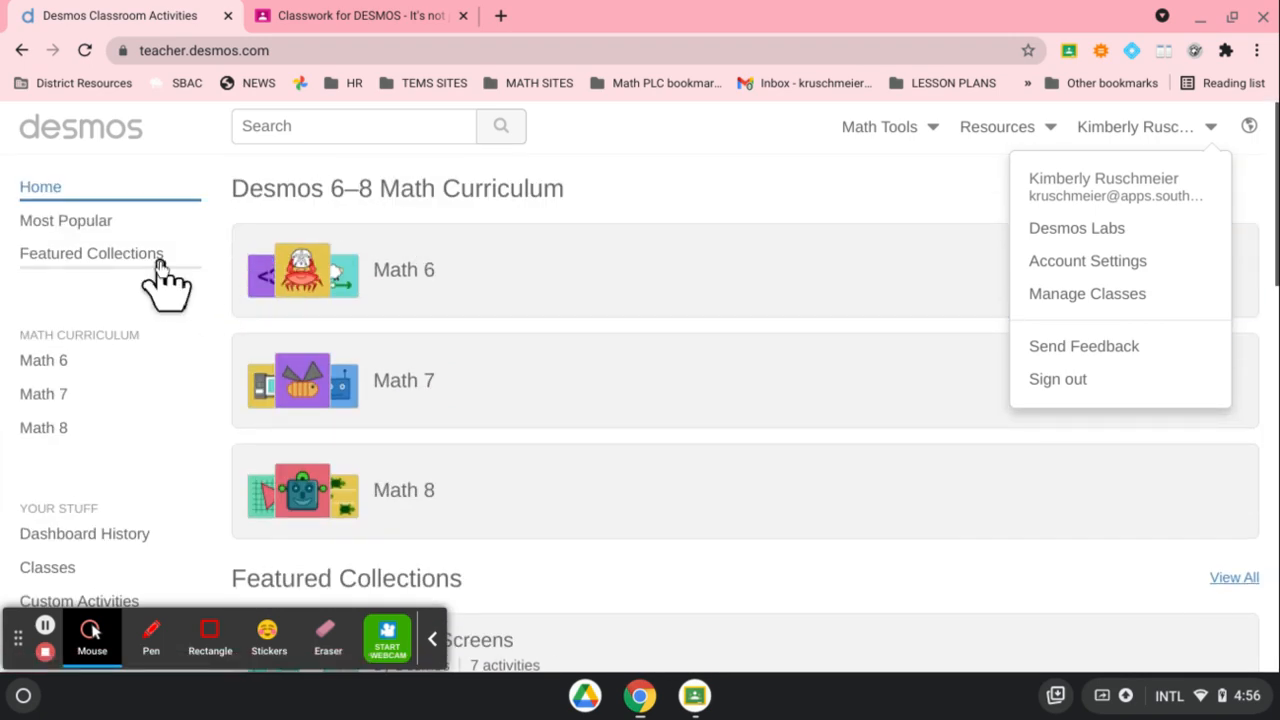
scroll(158, 275, down, 4)
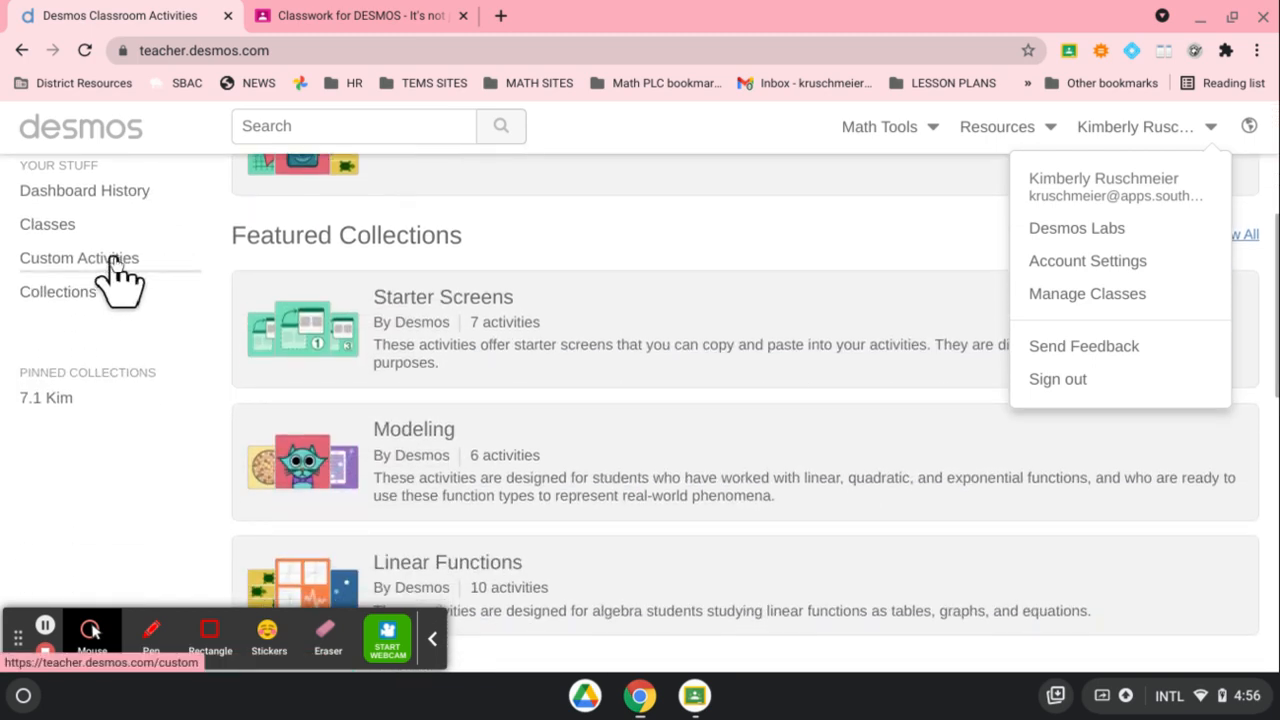
click(112, 265)
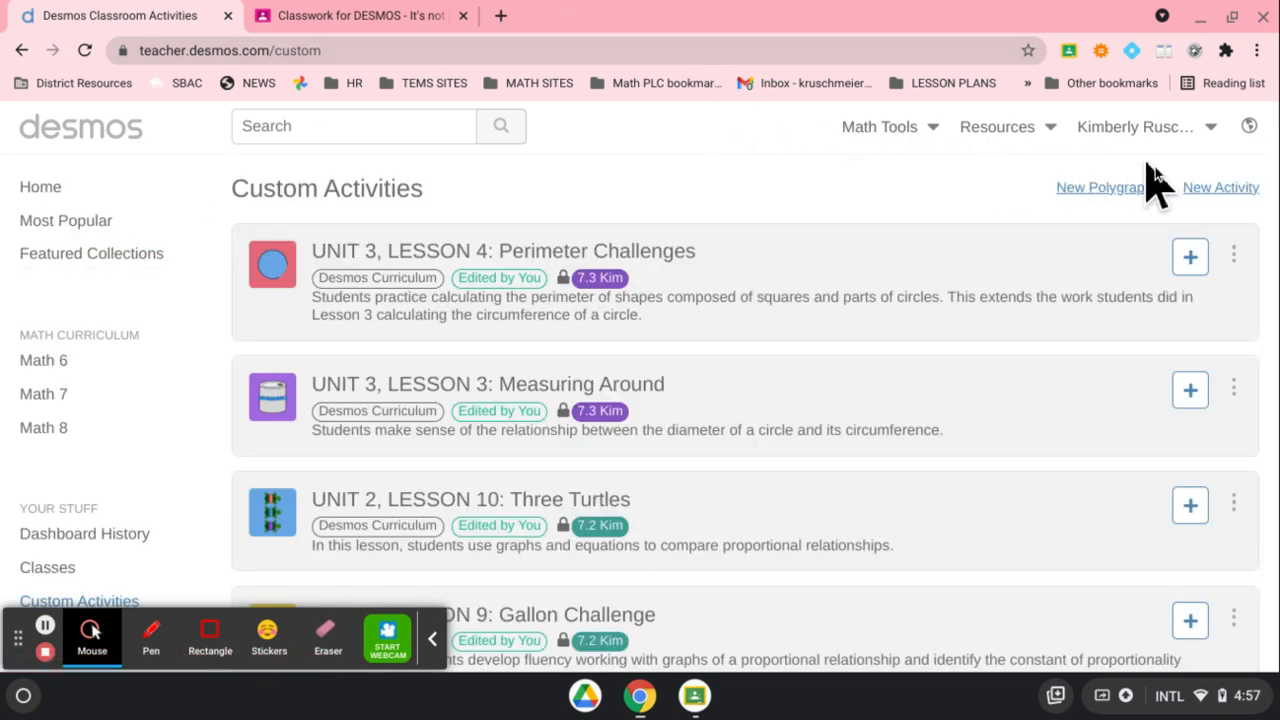
Create a new activity titled "PD DAY" that anyone with the link can view
click(1218, 190)
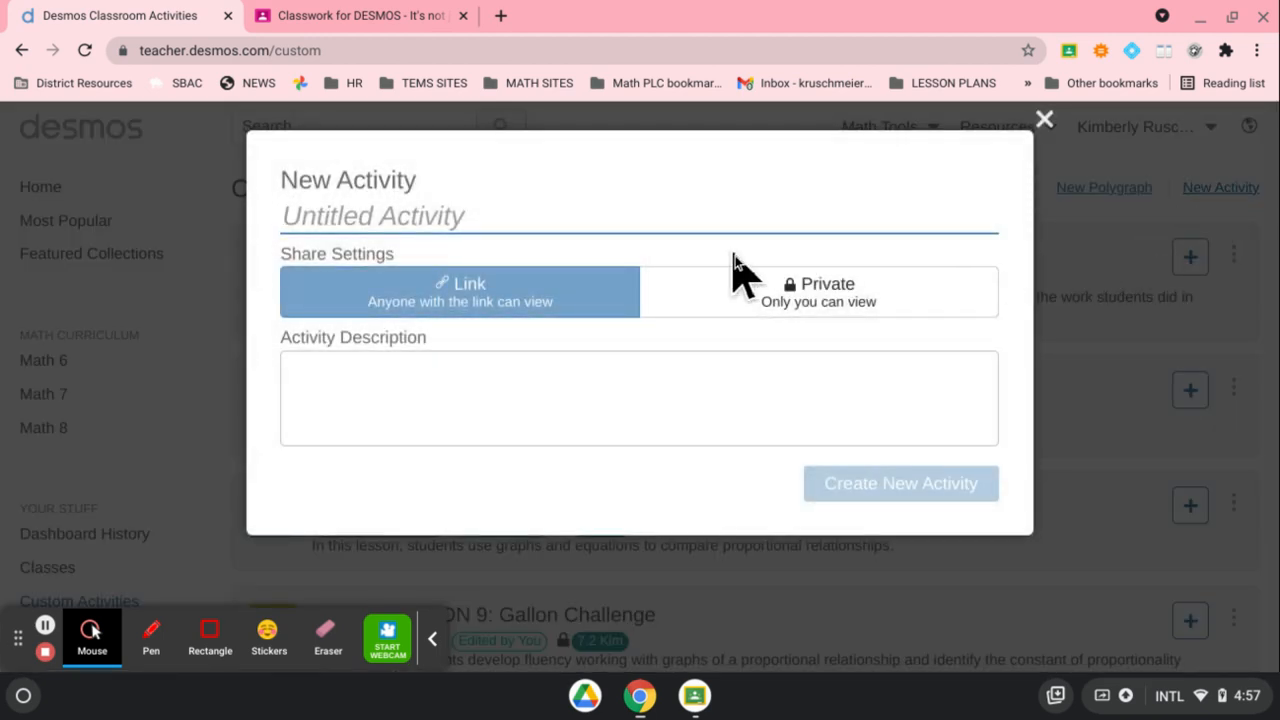
text(PD DAY)
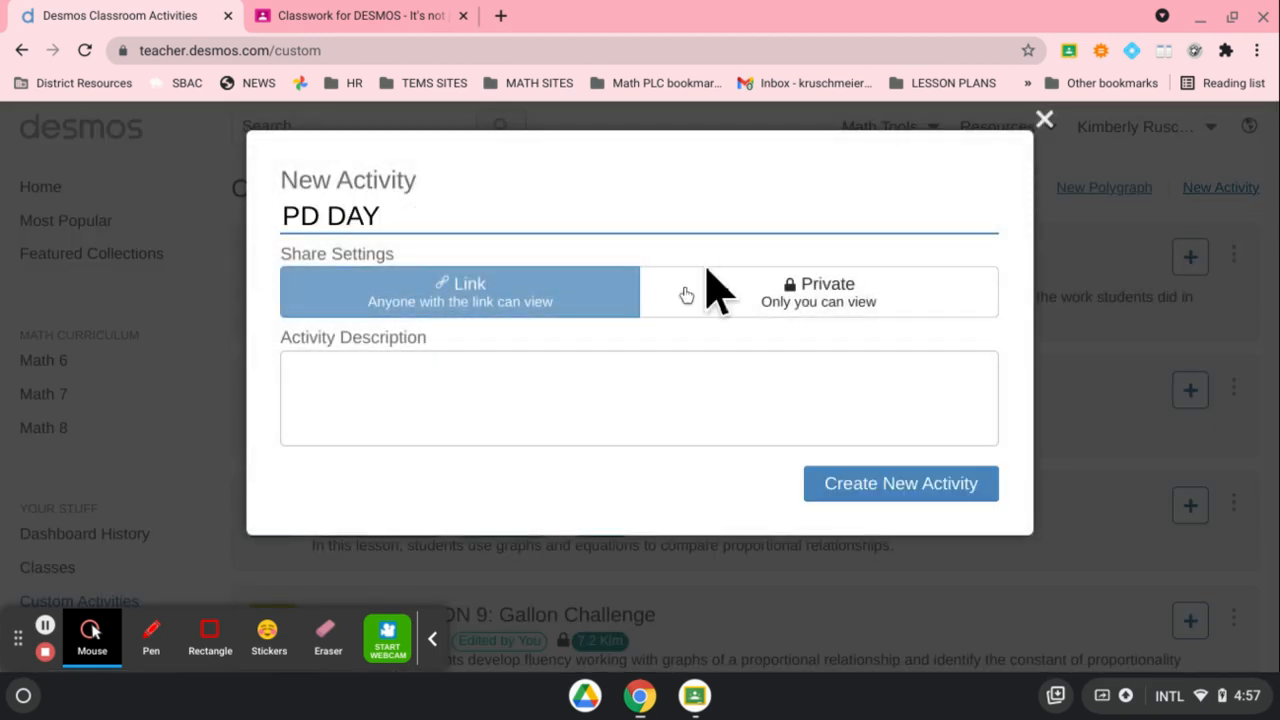
click(858, 493)
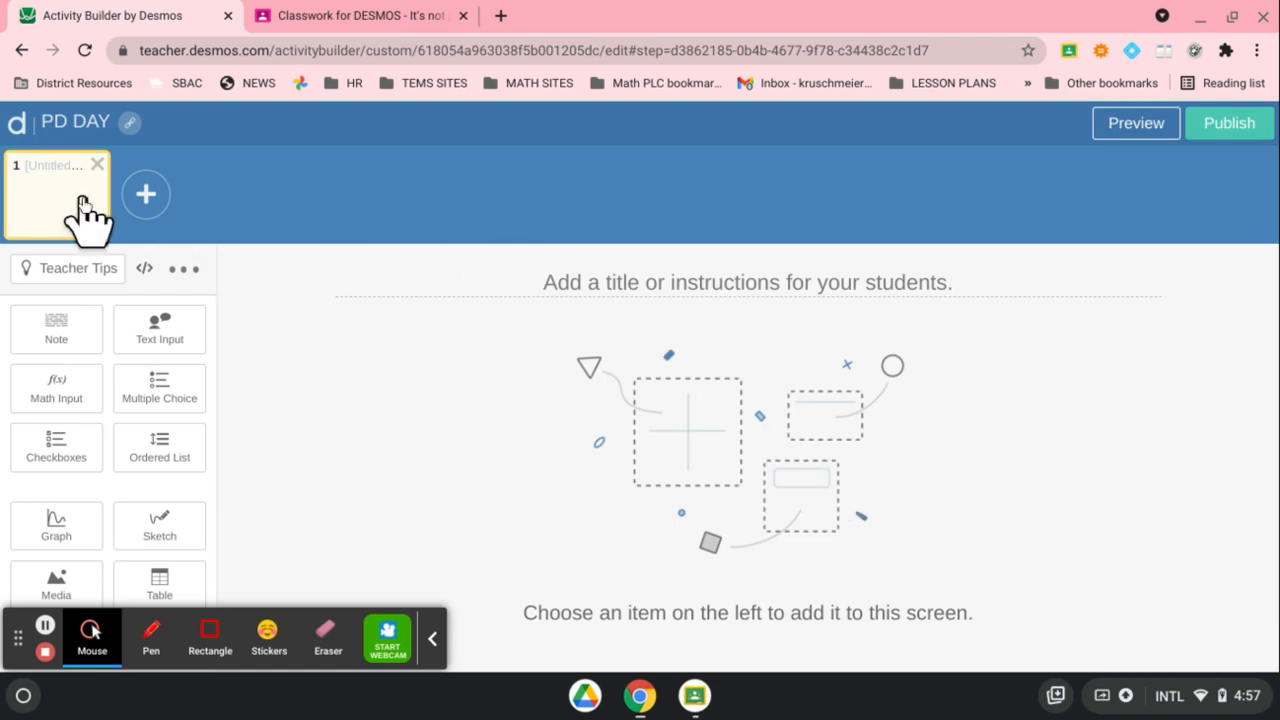
Add three more blank screens to the PD DAY activity
click(138, 192)
click(258, 194)
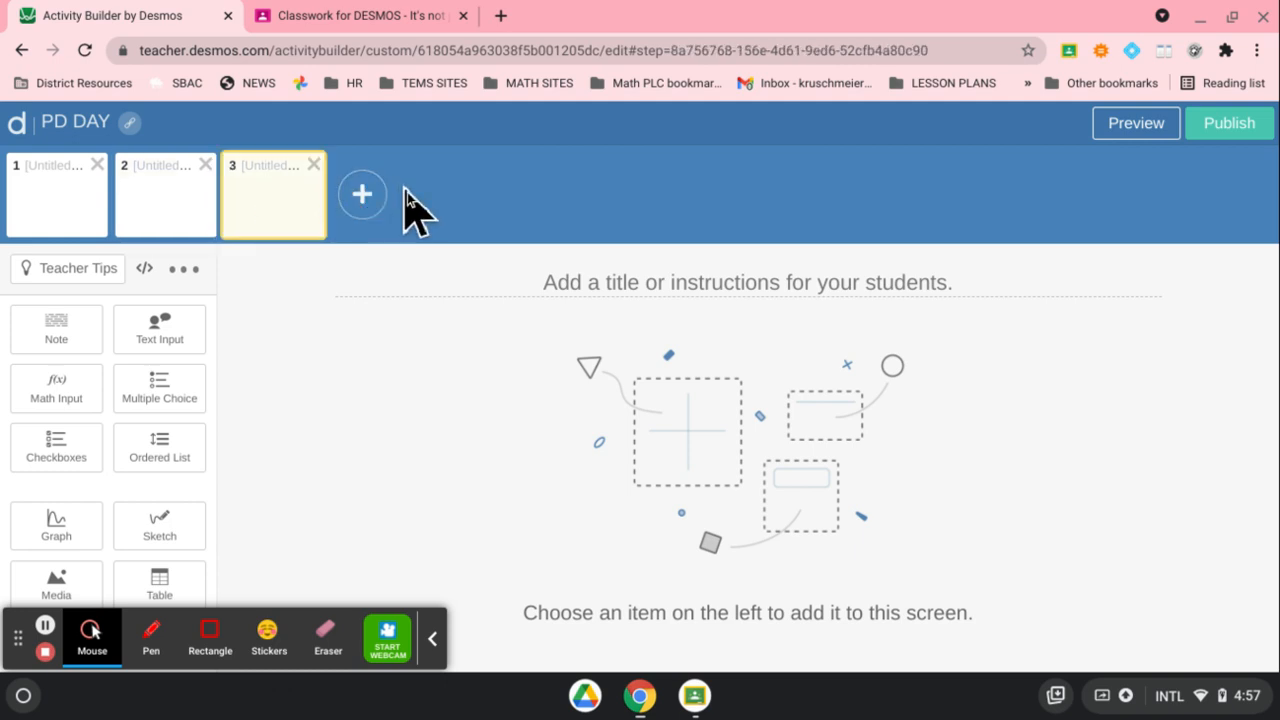
click(363, 193)
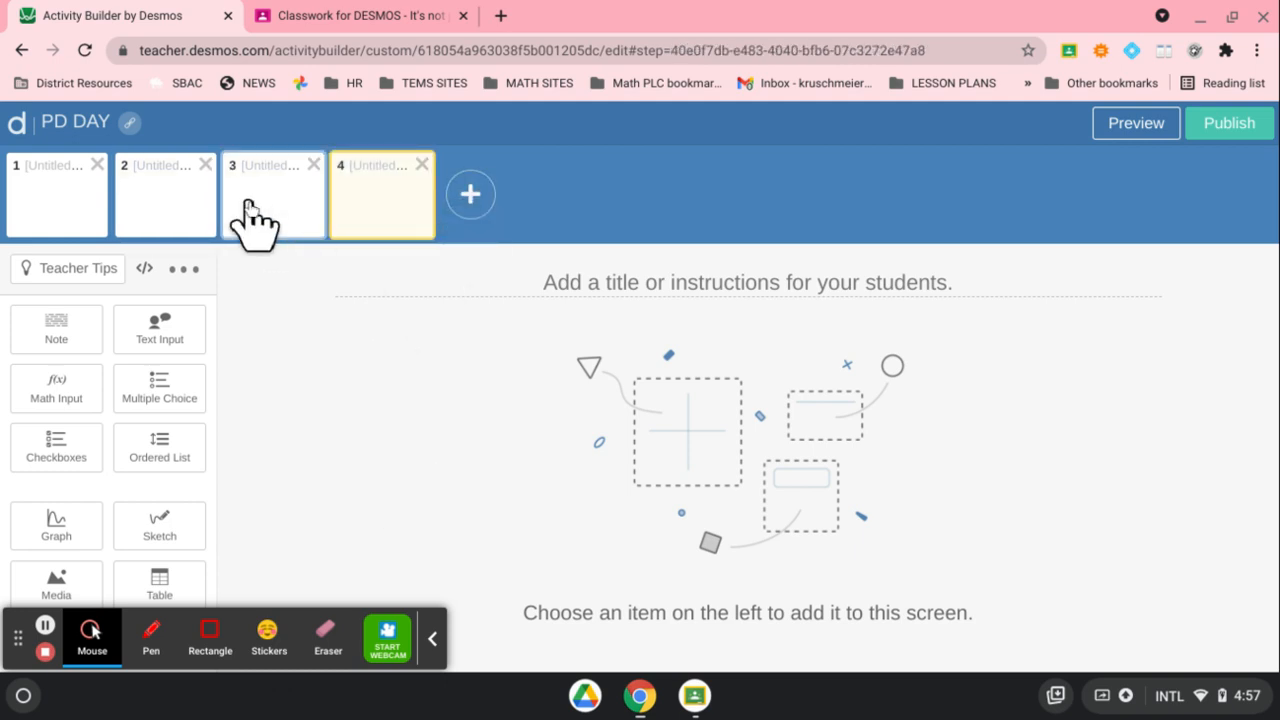
Add a Sketch component to screen 1 and upload Continents.png from Drive as its custom background image
click(57, 193)
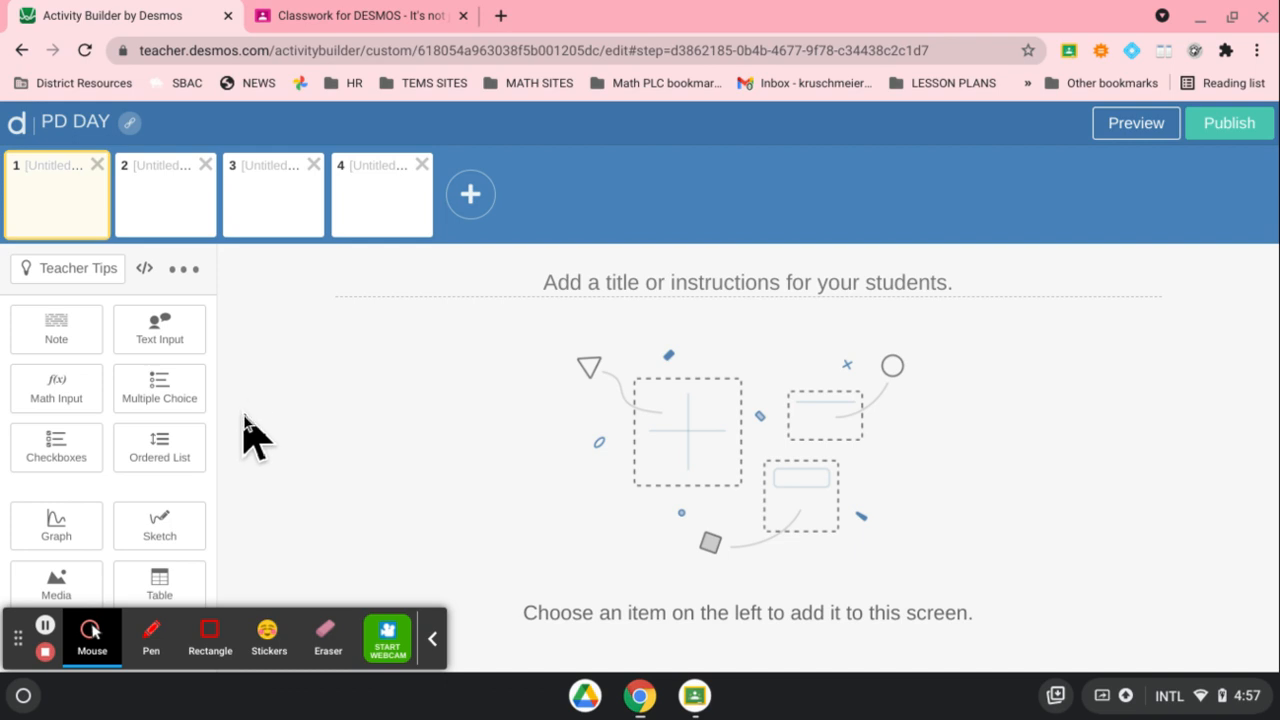
click(178, 533)
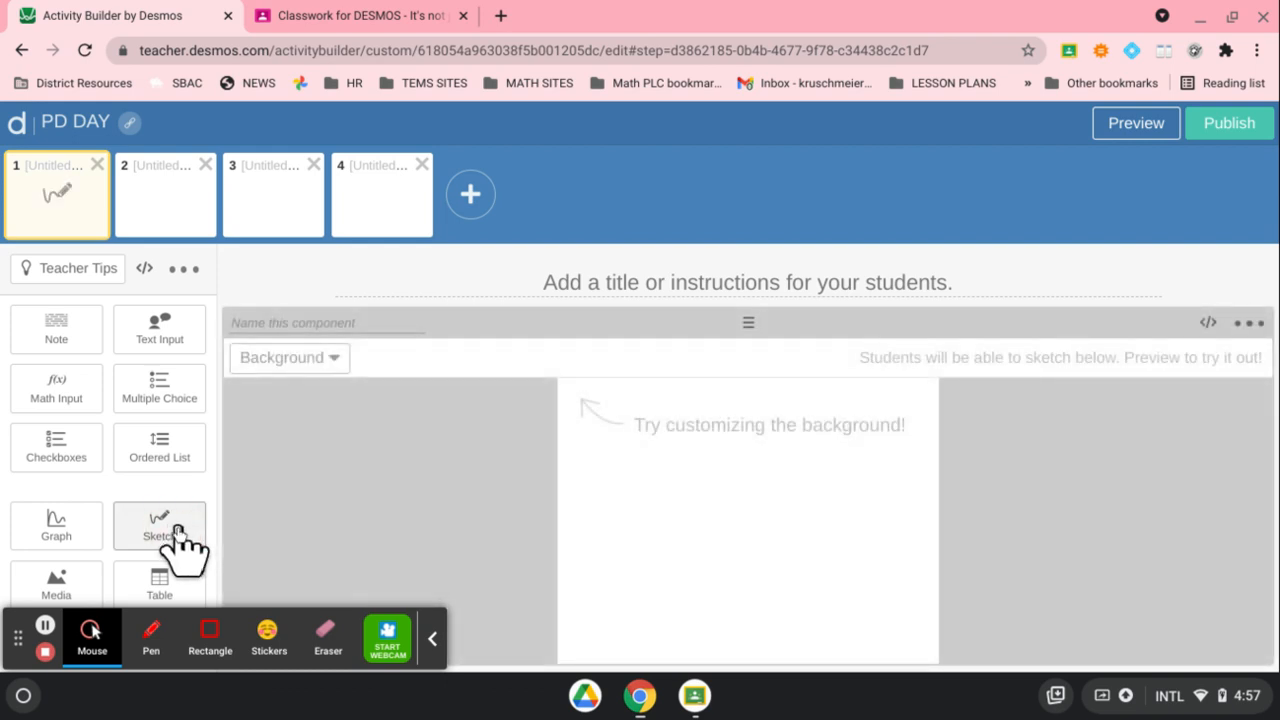
click(265, 362)
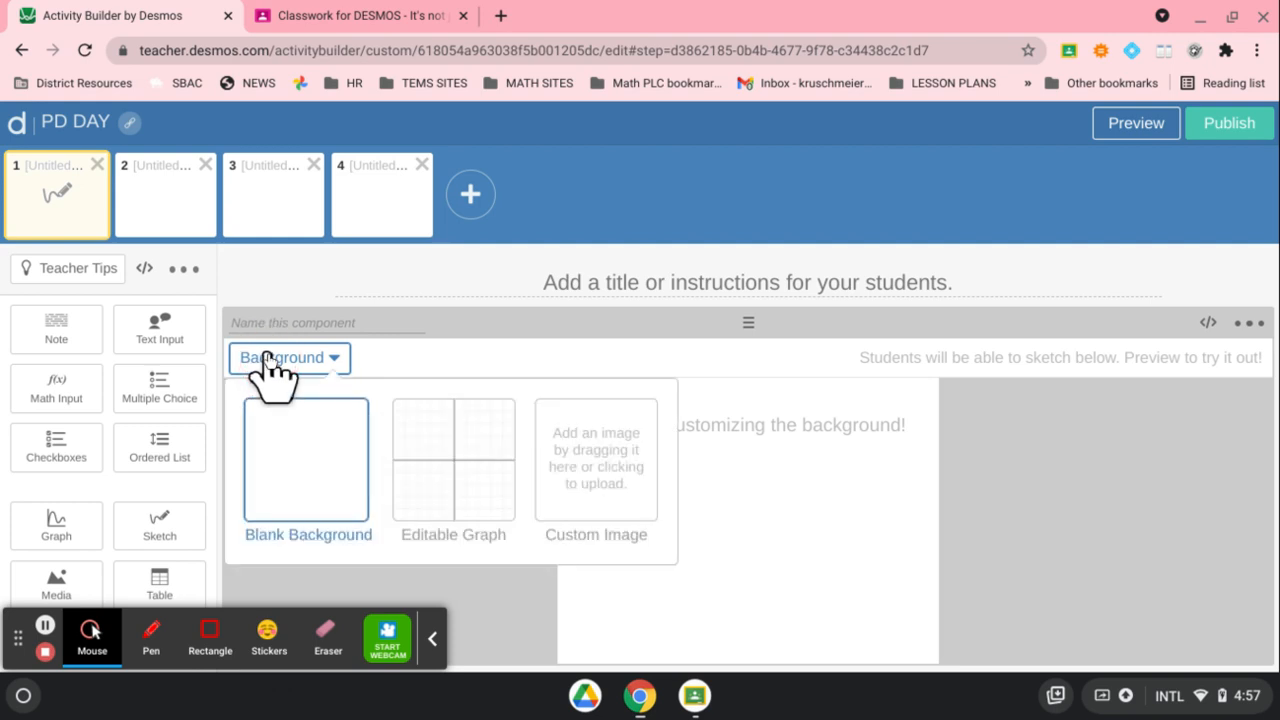
click(588, 430)
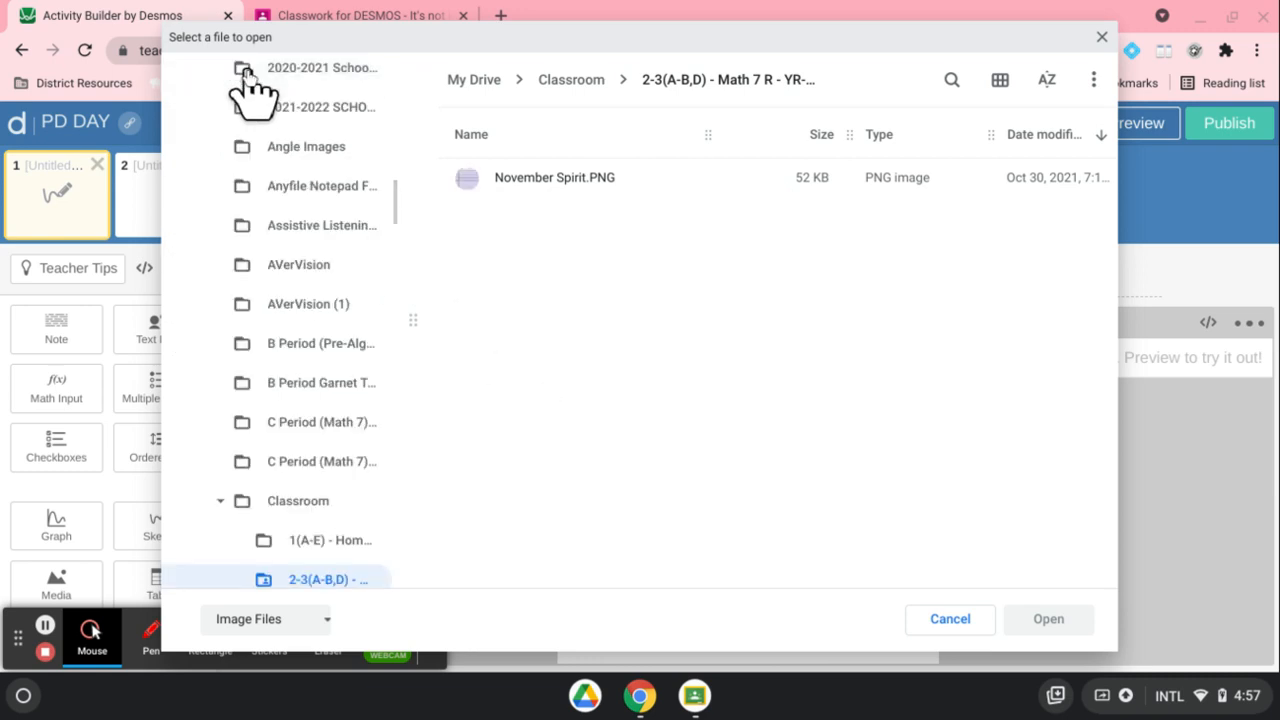
click(250, 66)
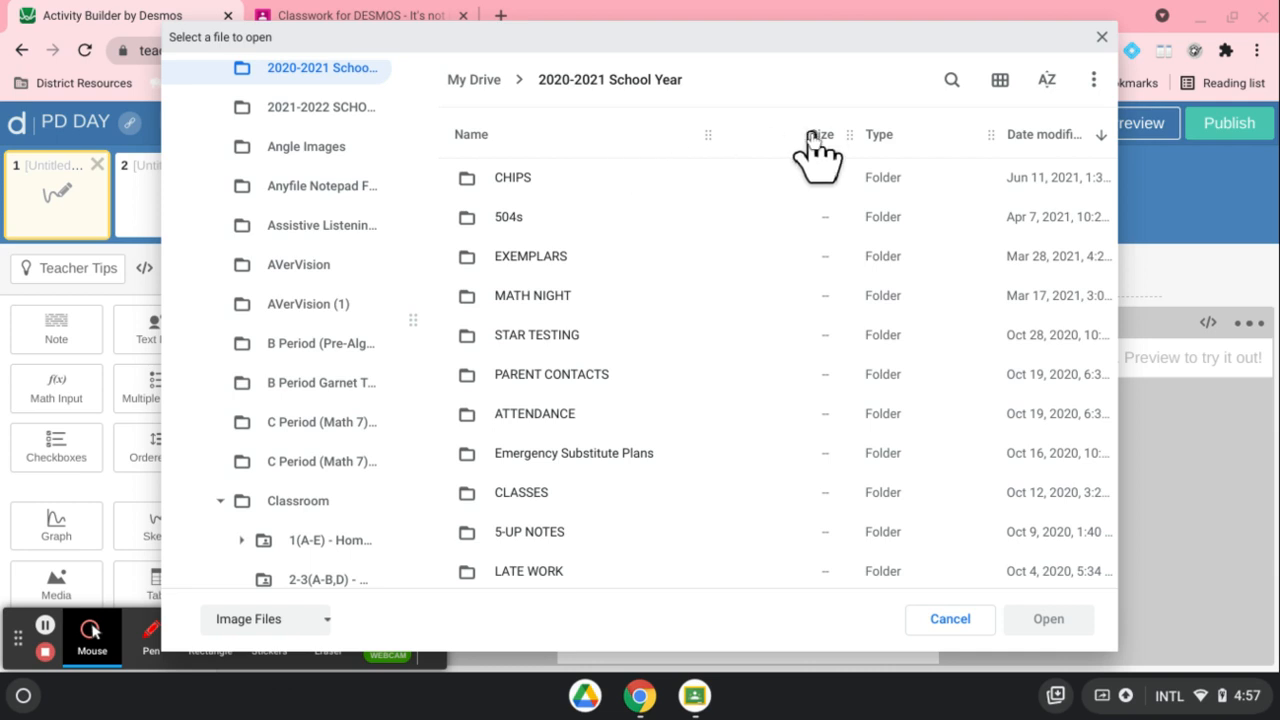
click(951, 80)
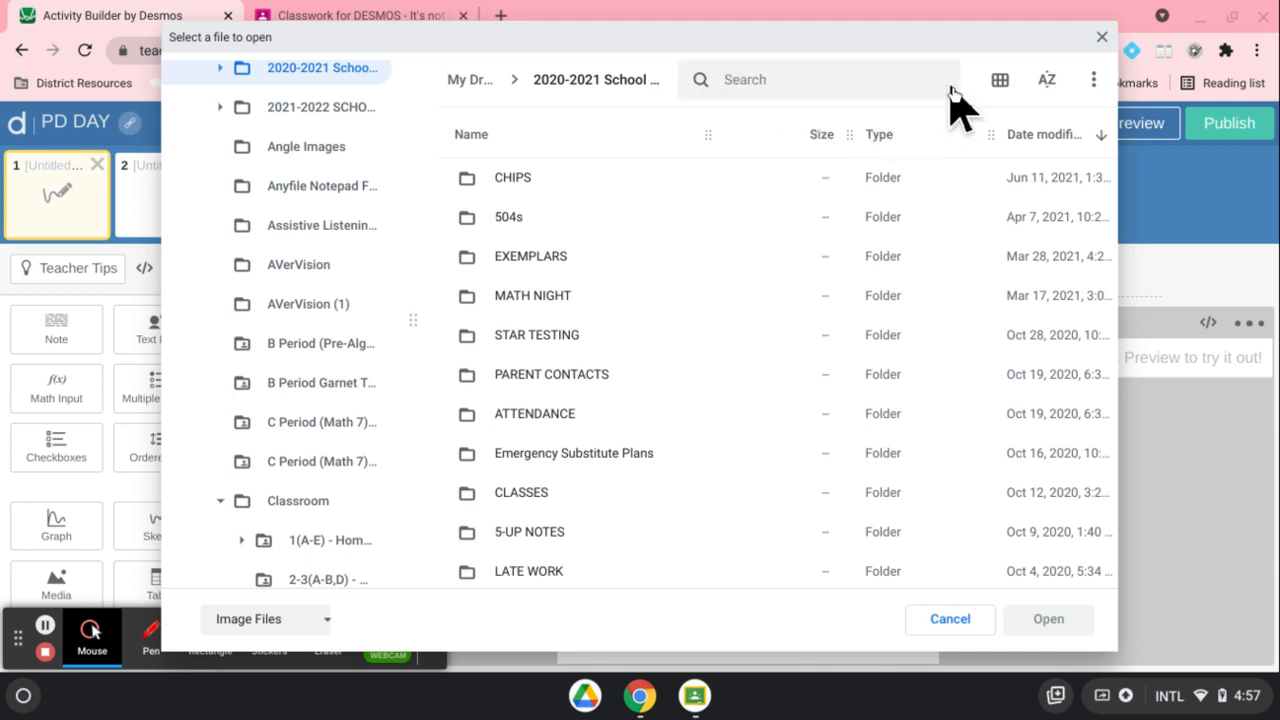
text(contin)
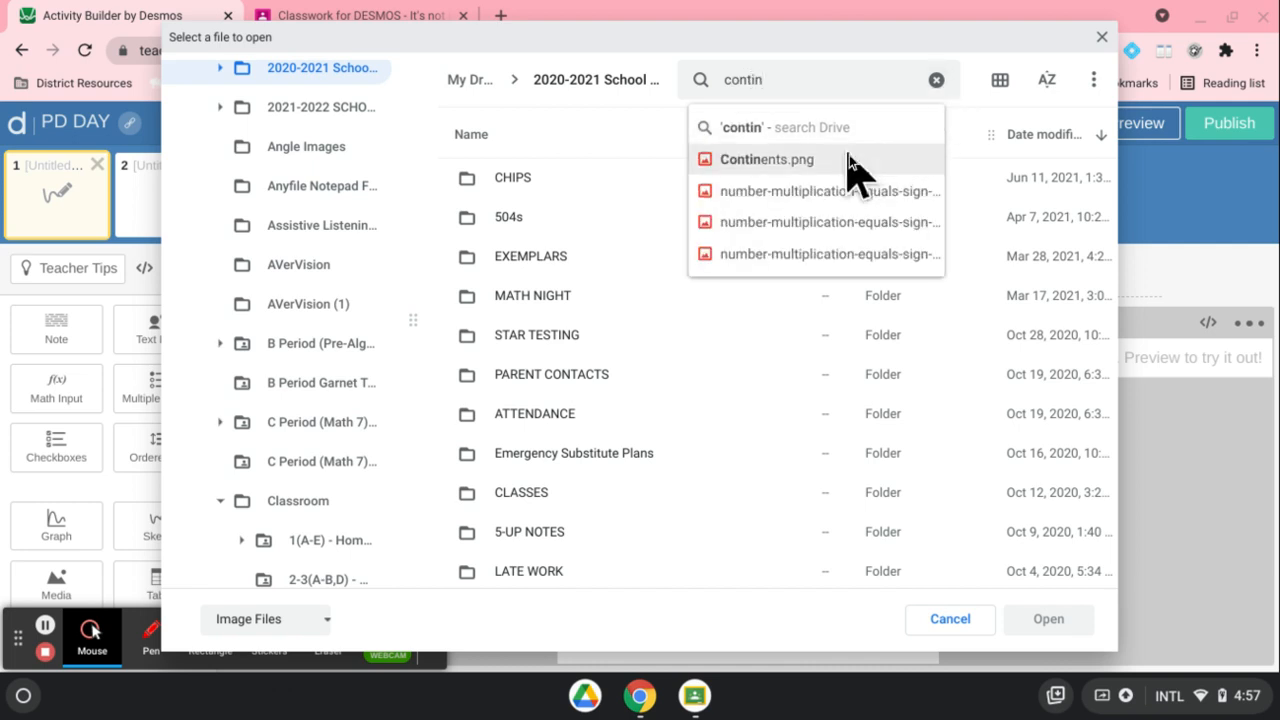
click(848, 160)
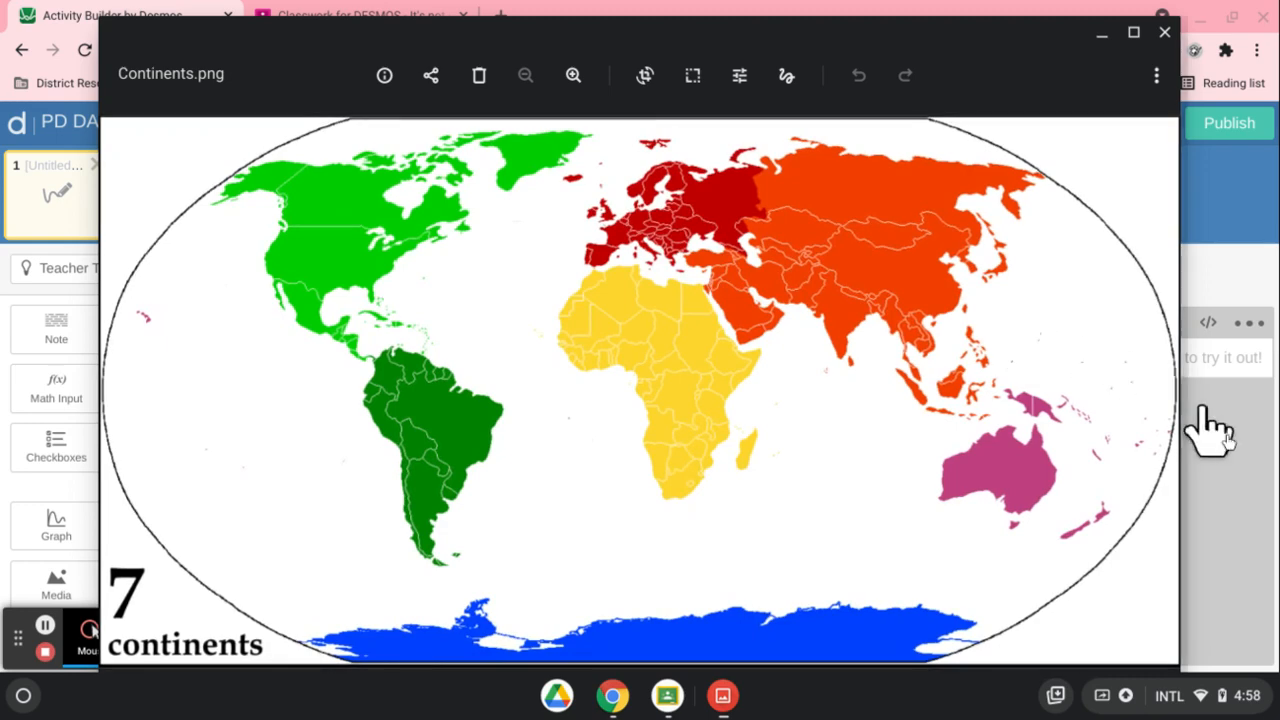
click(1235, 462)
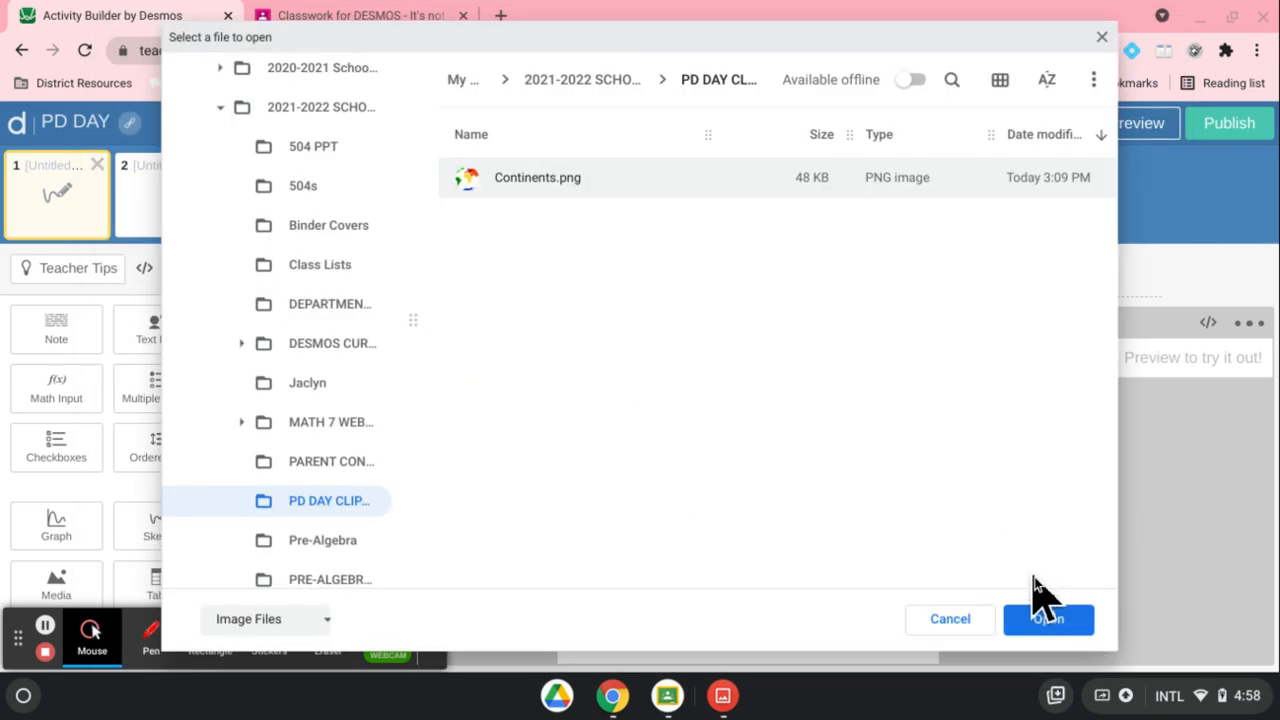
click(1046, 621)
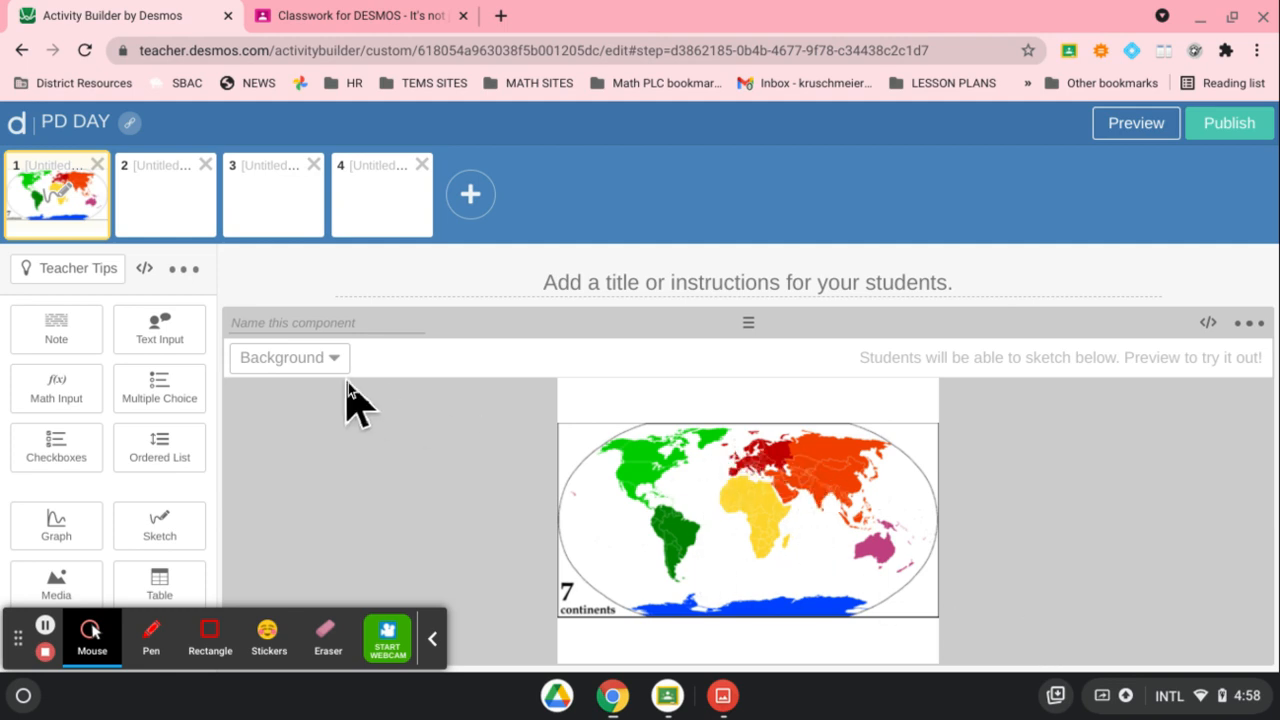
Enter "Circle AFRICA." as the student instructions for screen 1
click(645, 268)
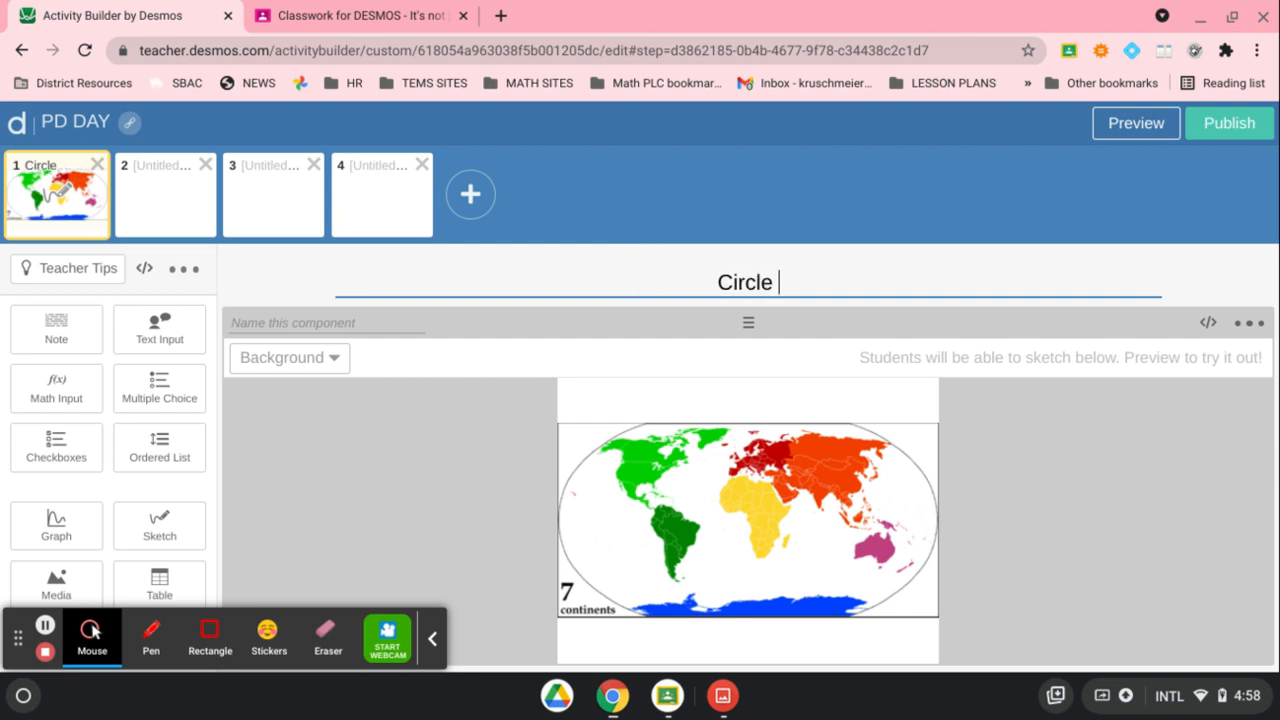
text(Circle AFRICA.)
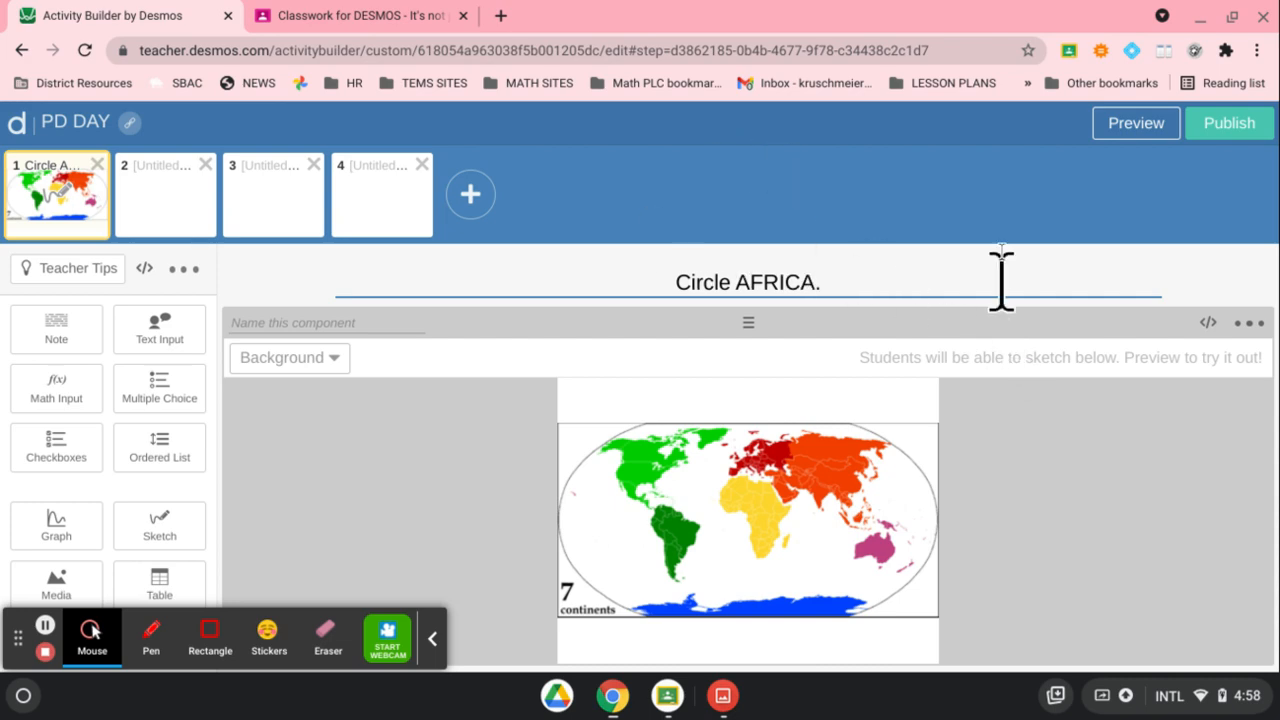
Preview screen 1 as a student, try the thinnest stroke in the sketch options, and return to editing
click(1135, 125)
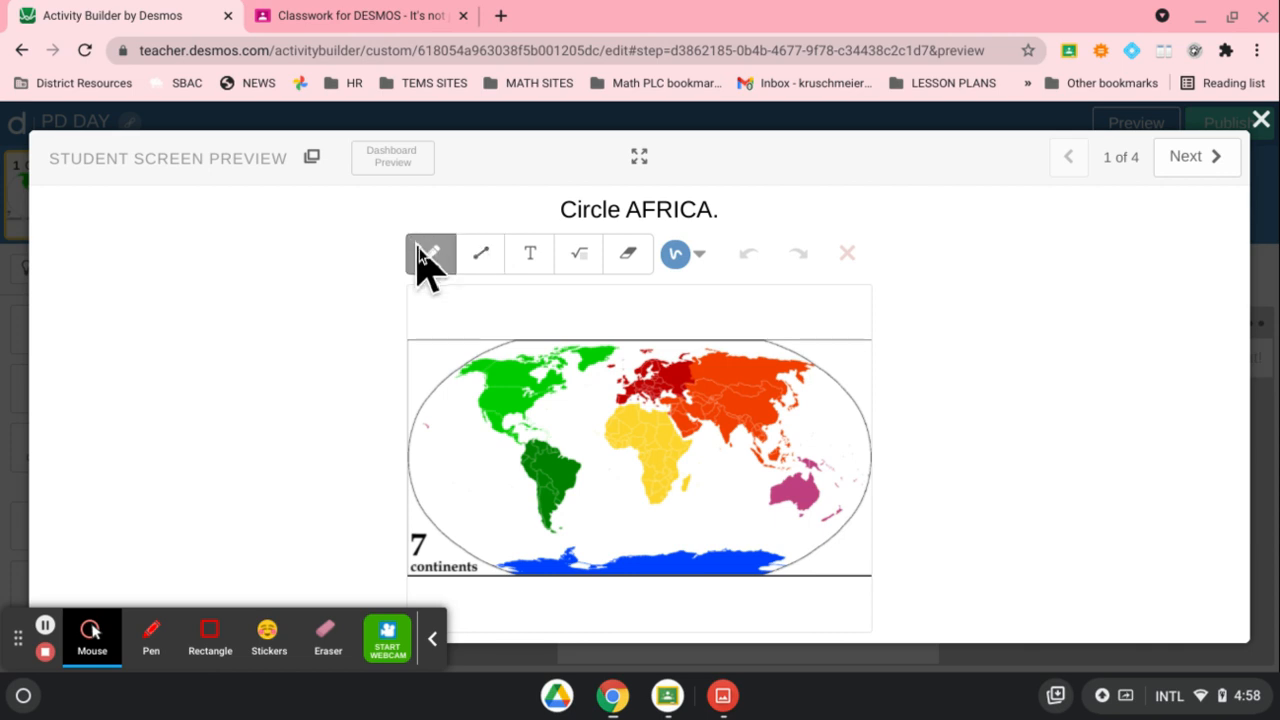
click(686, 256)
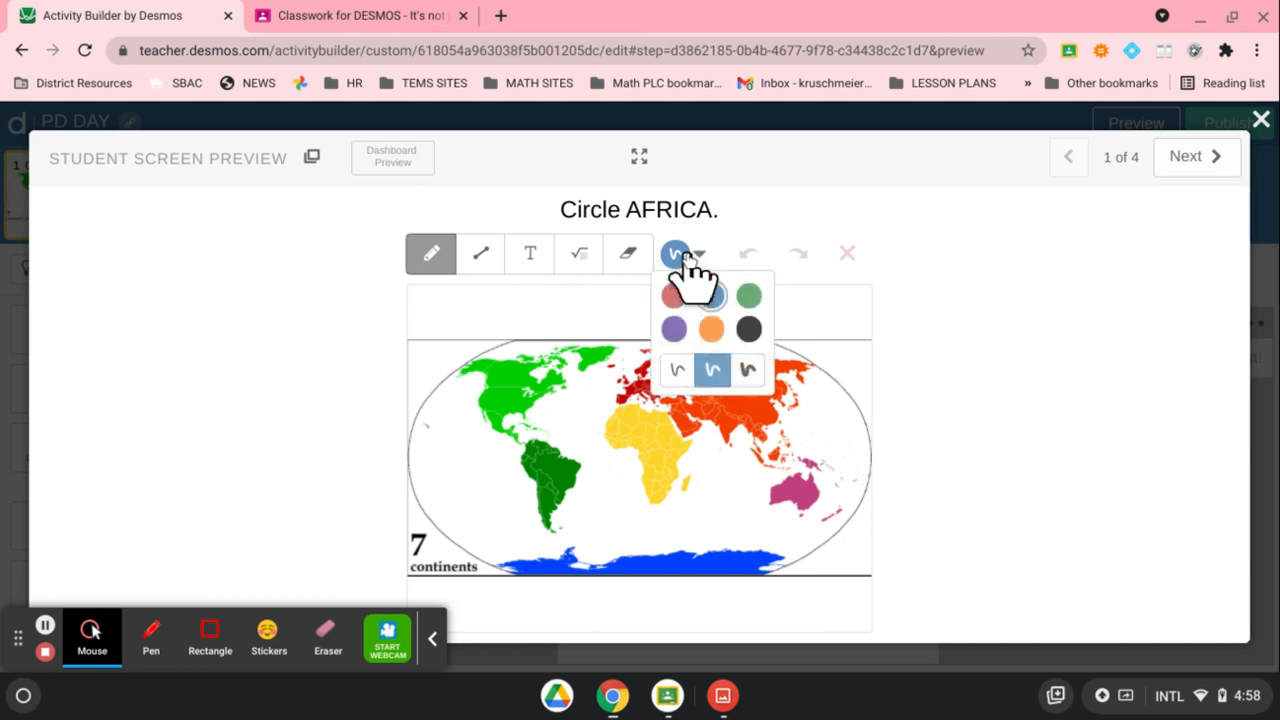
click(675, 372)
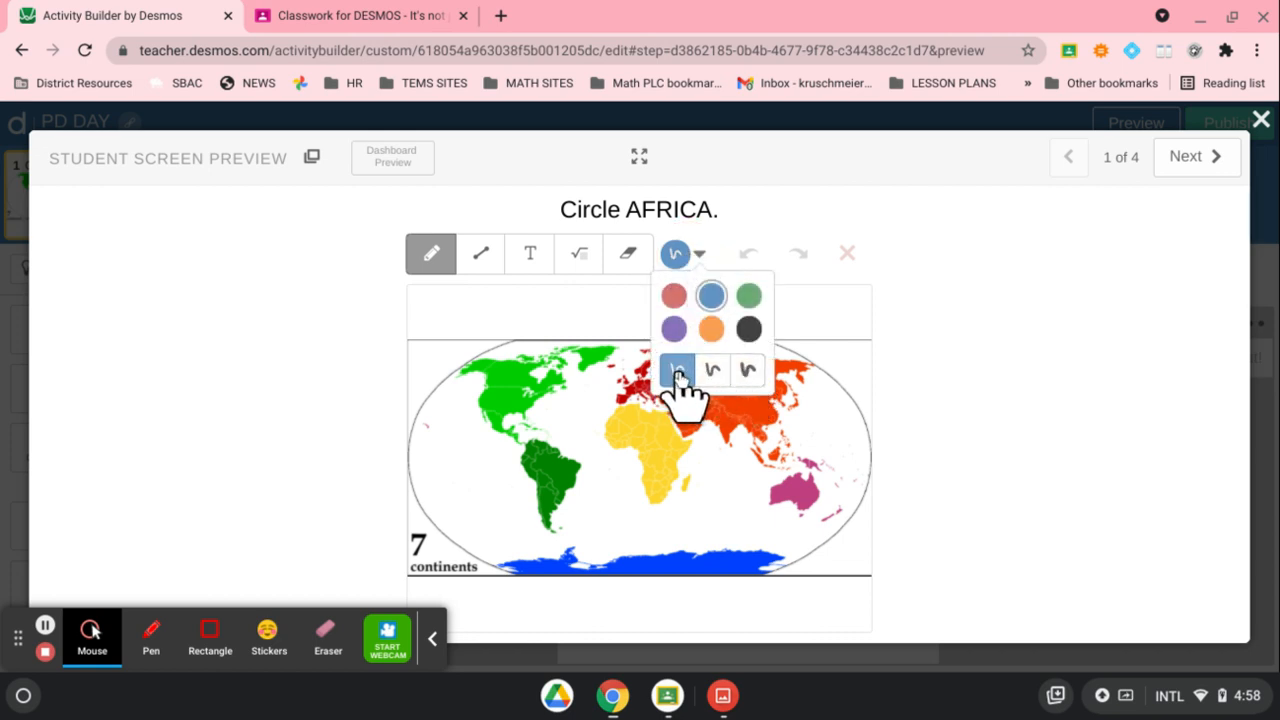
click(920, 340)
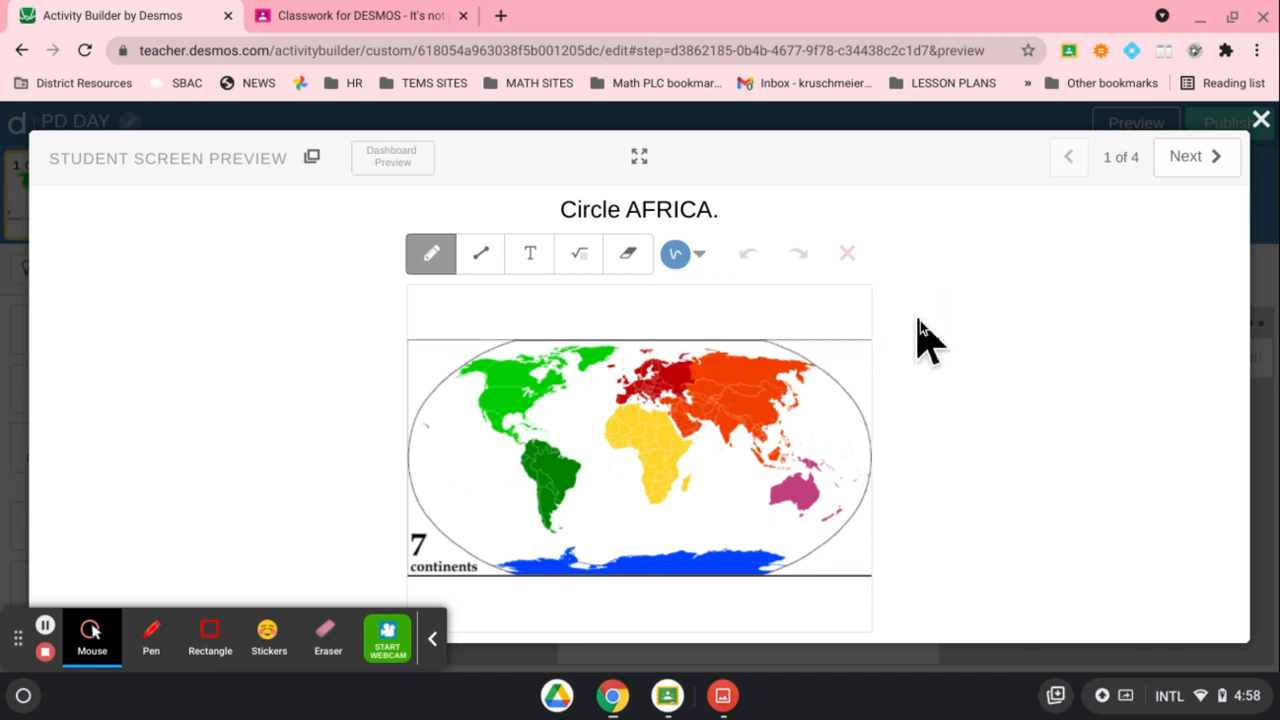
click(1260, 120)
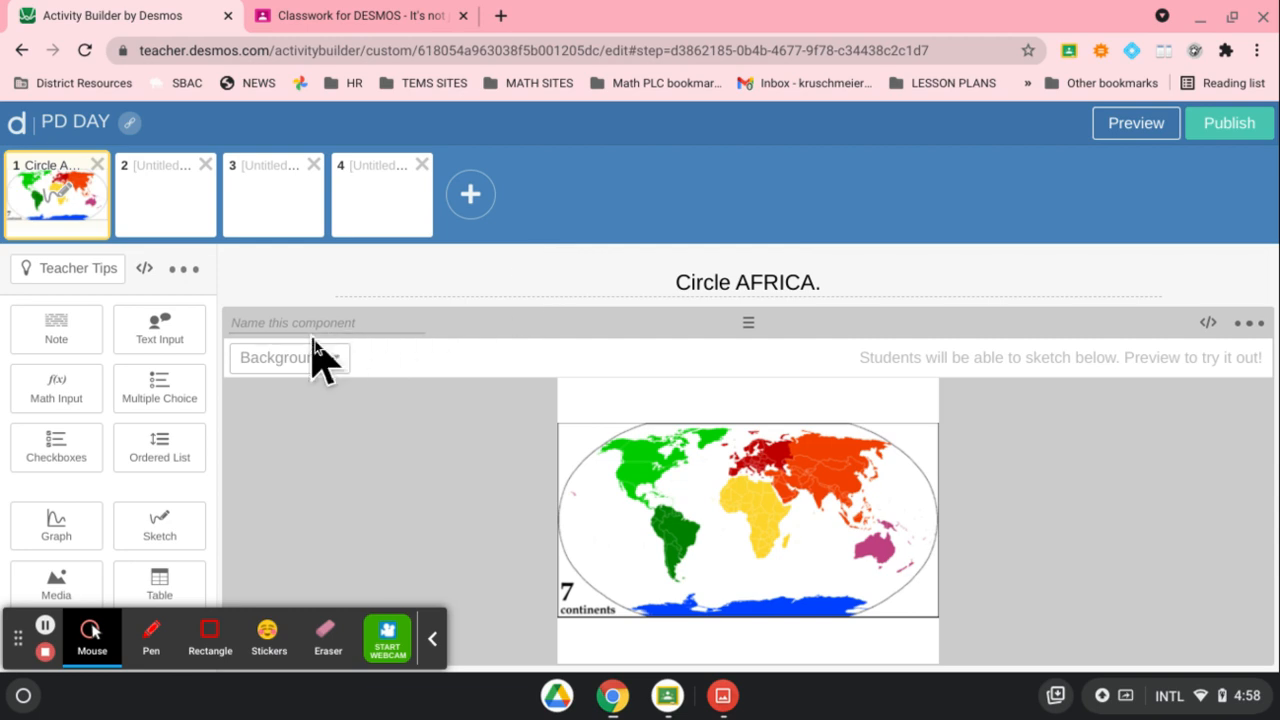
Add a Media component to screen 2 and upload Continents.png from the PD DAY CLIPART folder
click(152, 182)
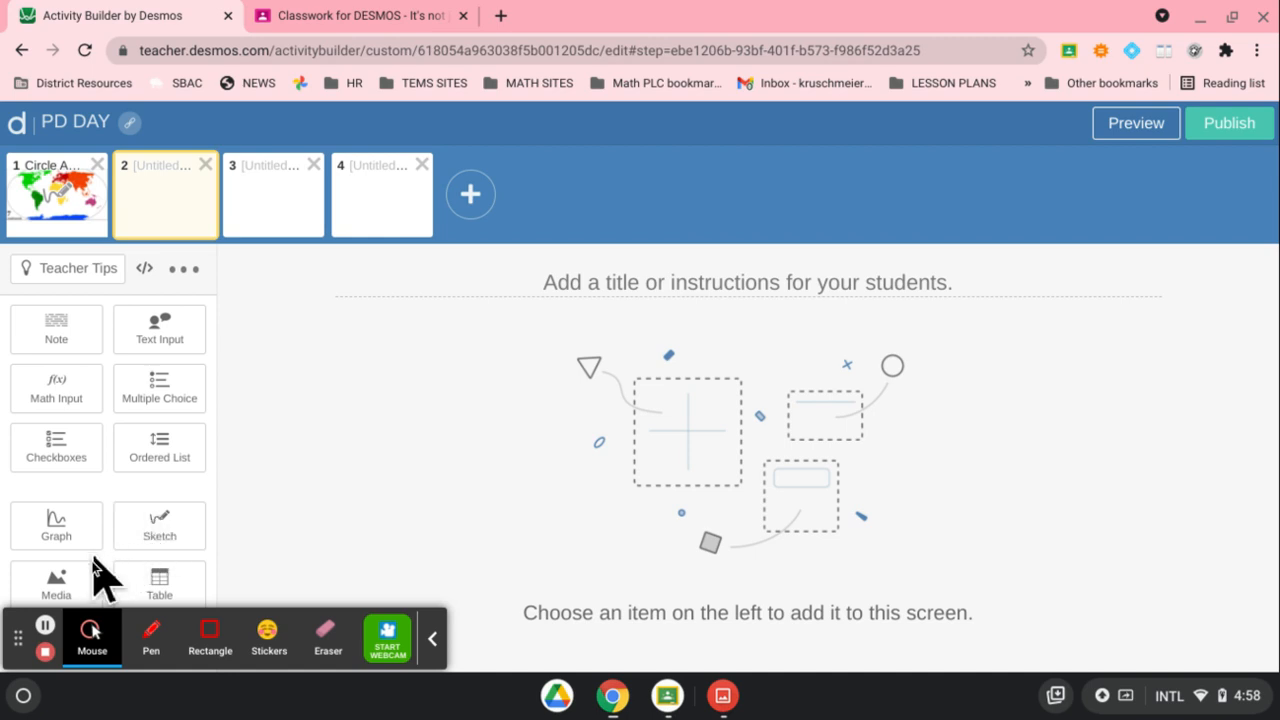
click(56, 585)
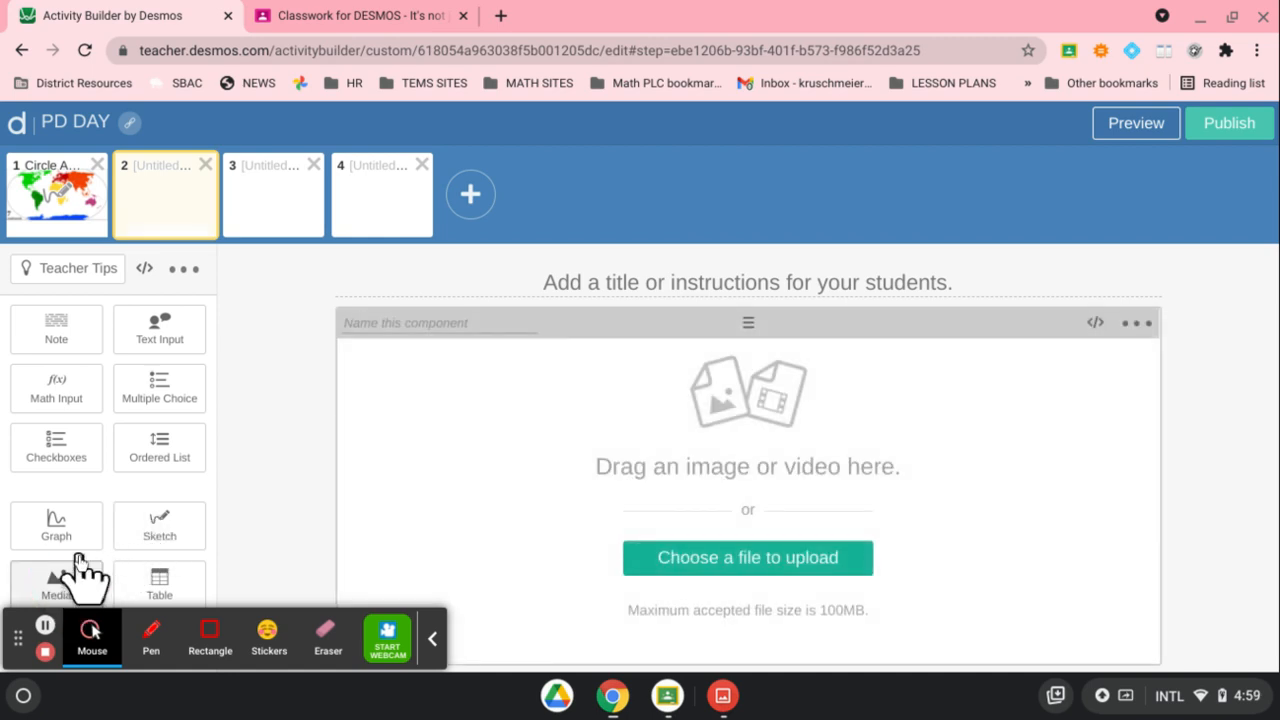
click(715, 565)
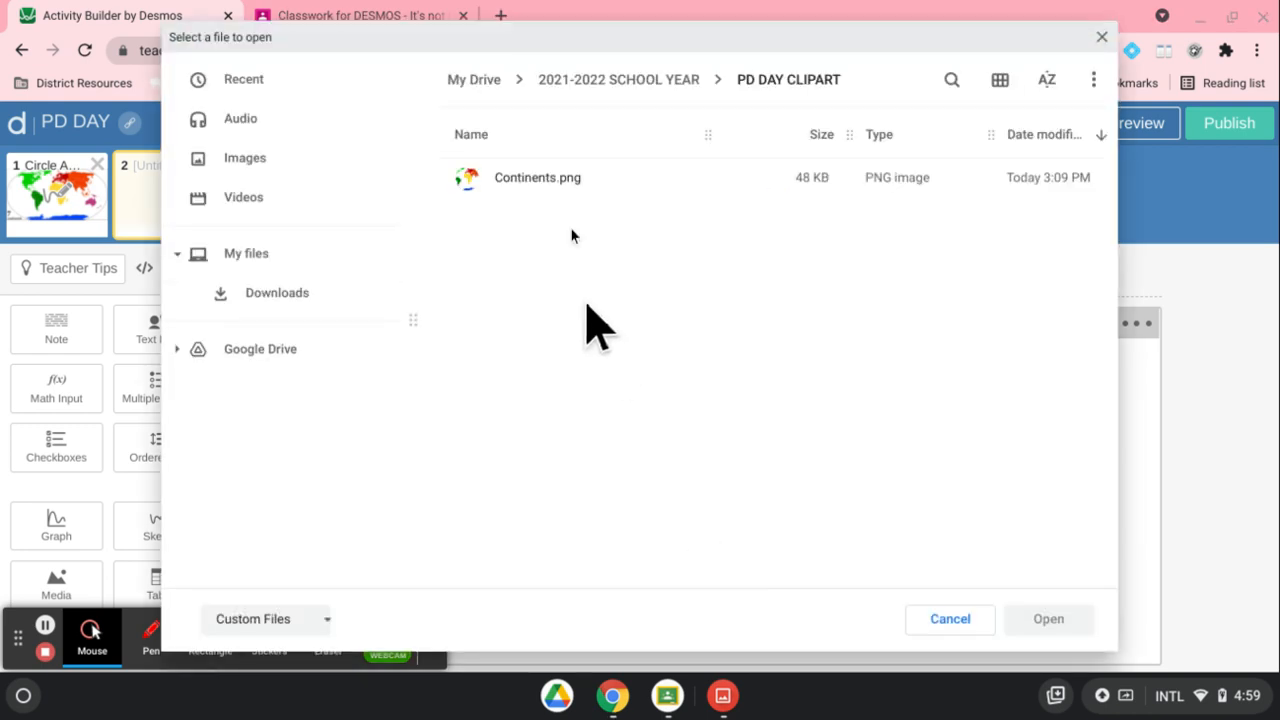
click(560, 177)
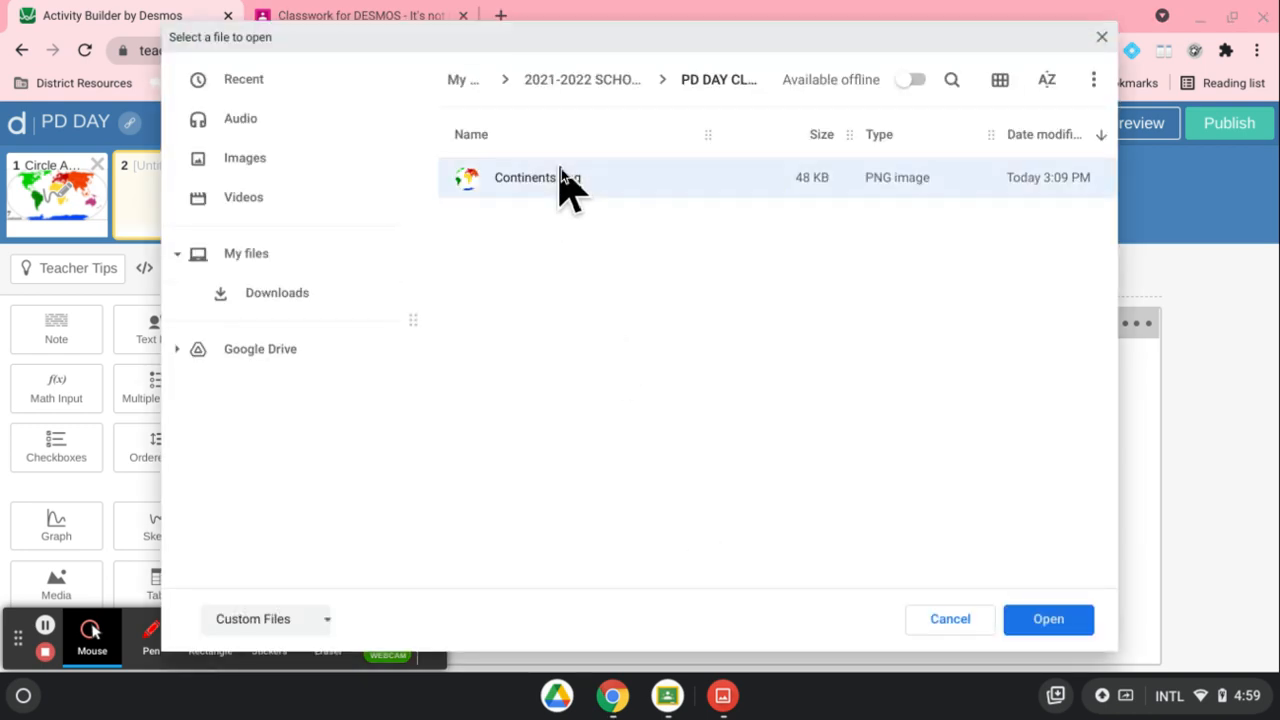
click(1030, 630)
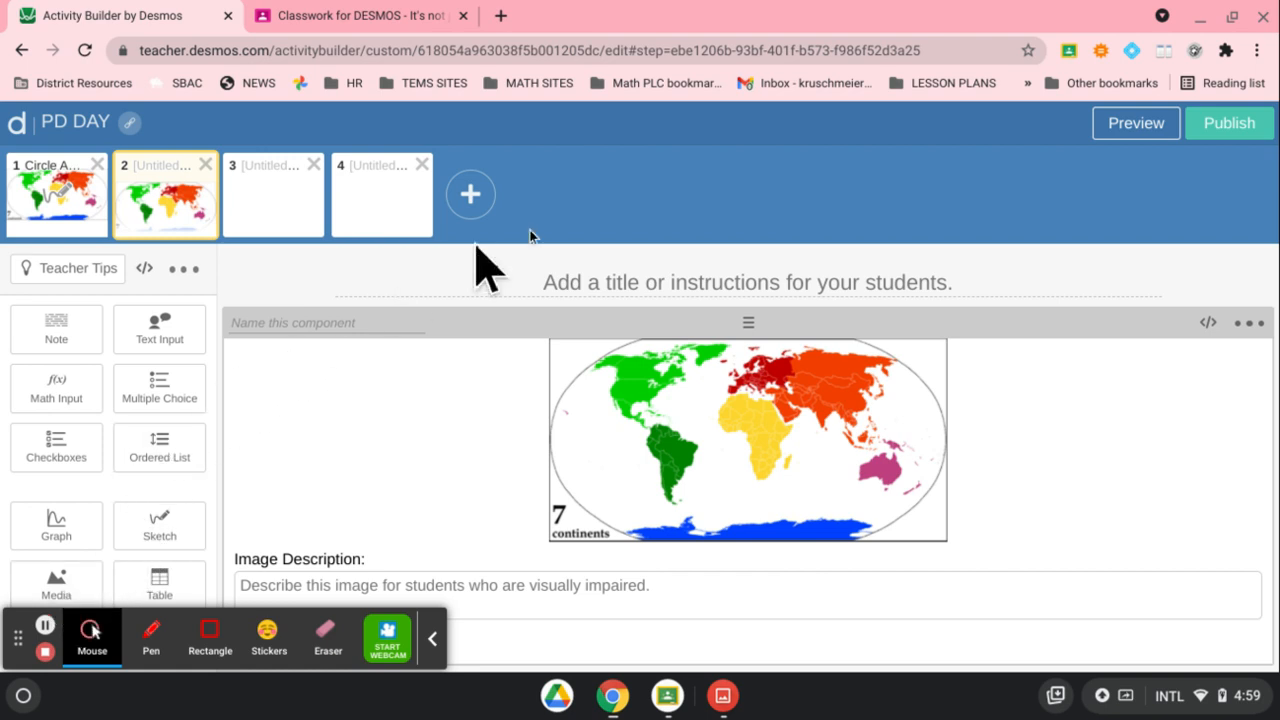
Enter "What color is the continent AFRICA?" as the student instructions for screen 2
click(687, 272)
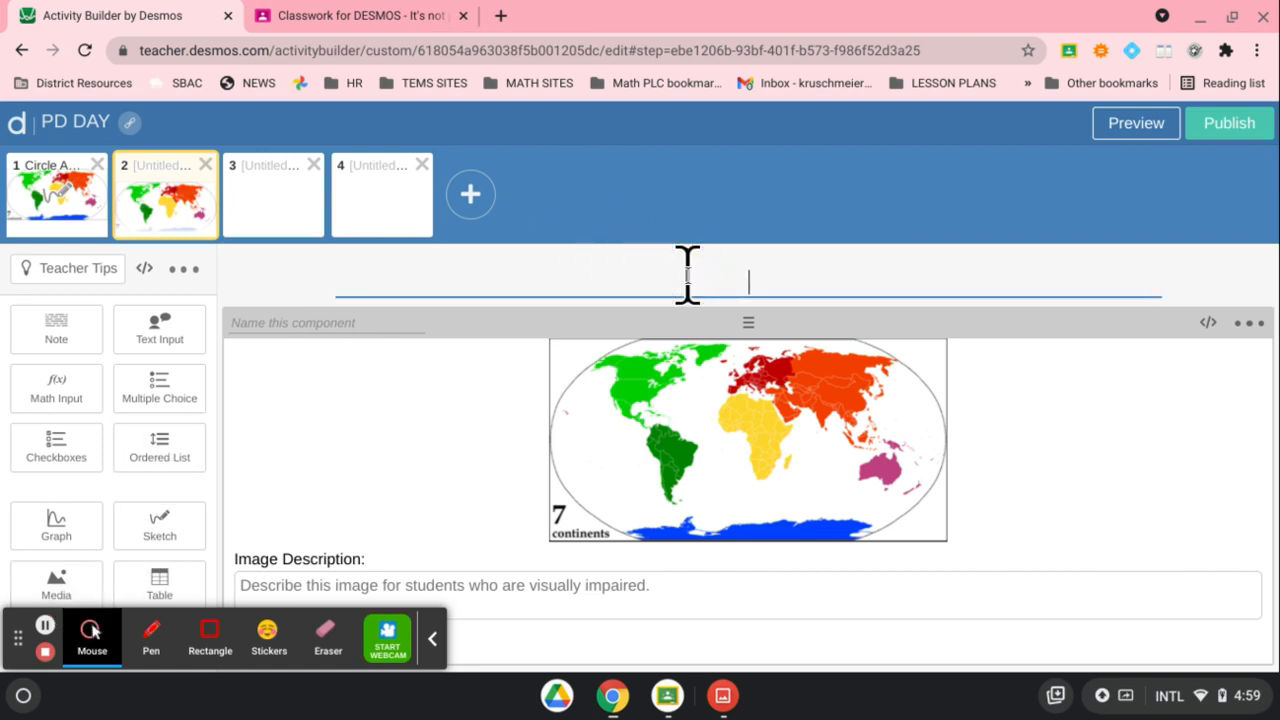
text(What co)
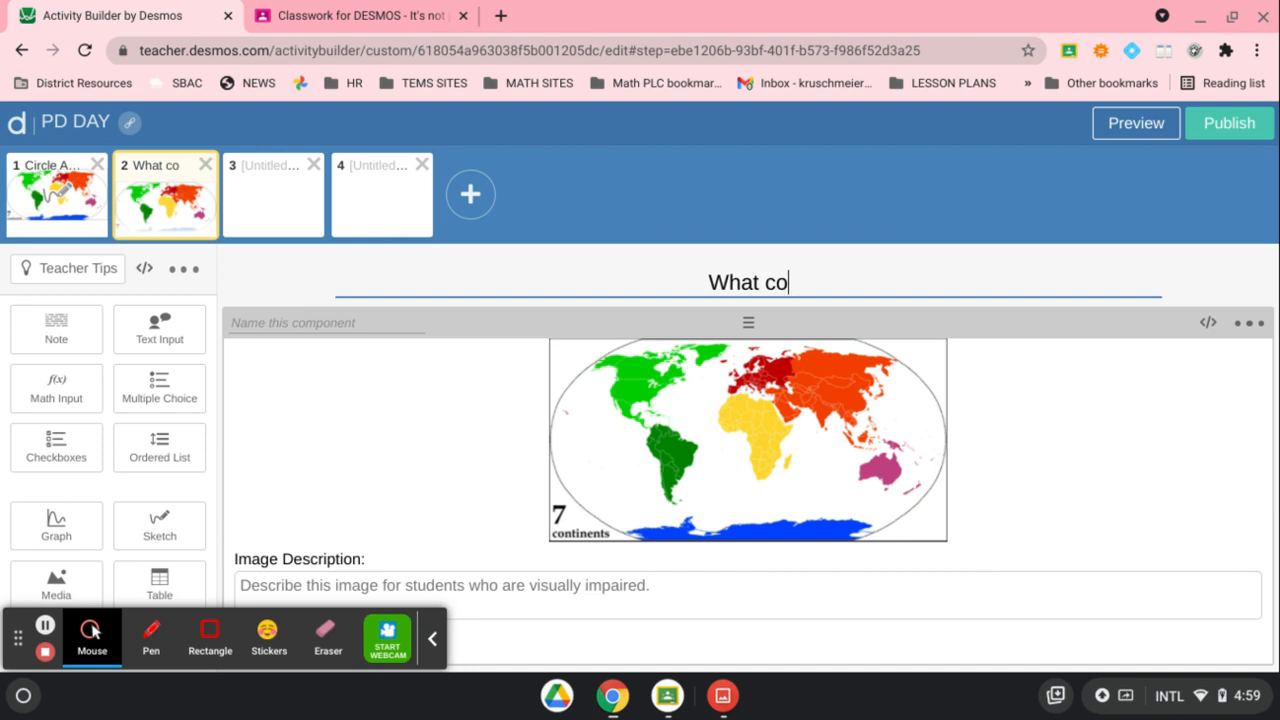
text(lor is the cont)
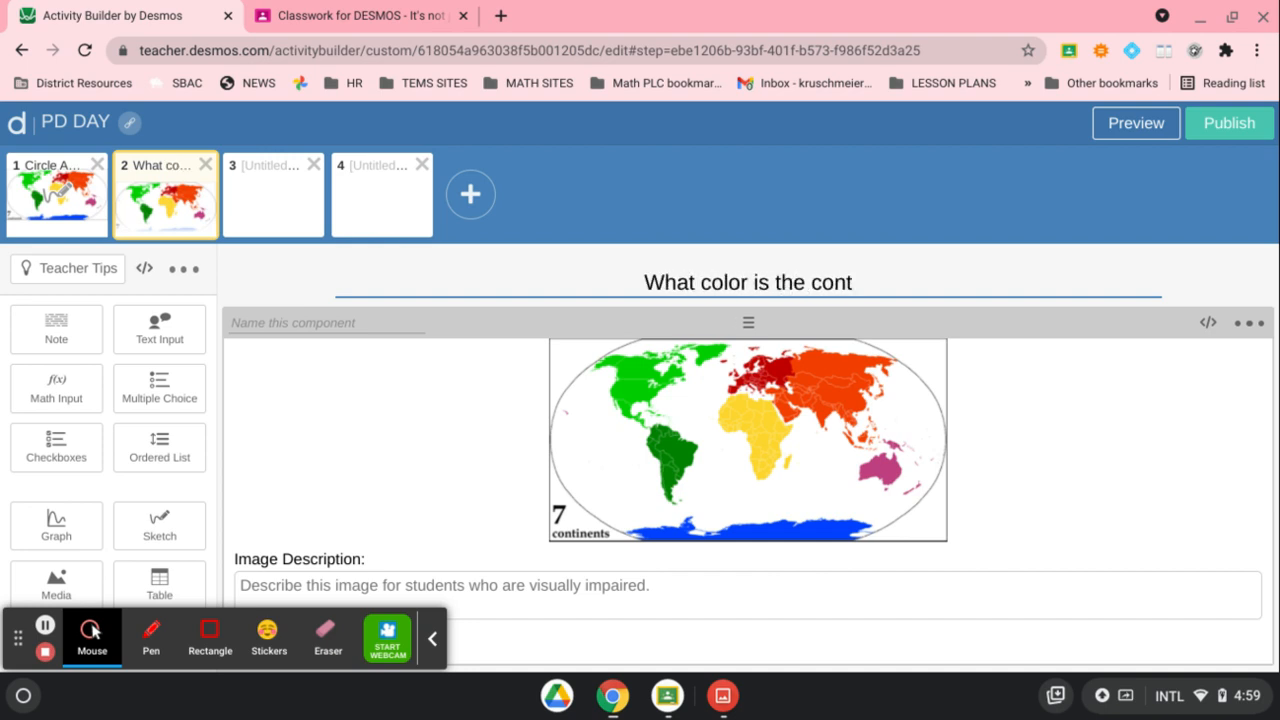
text(inent ÄF)
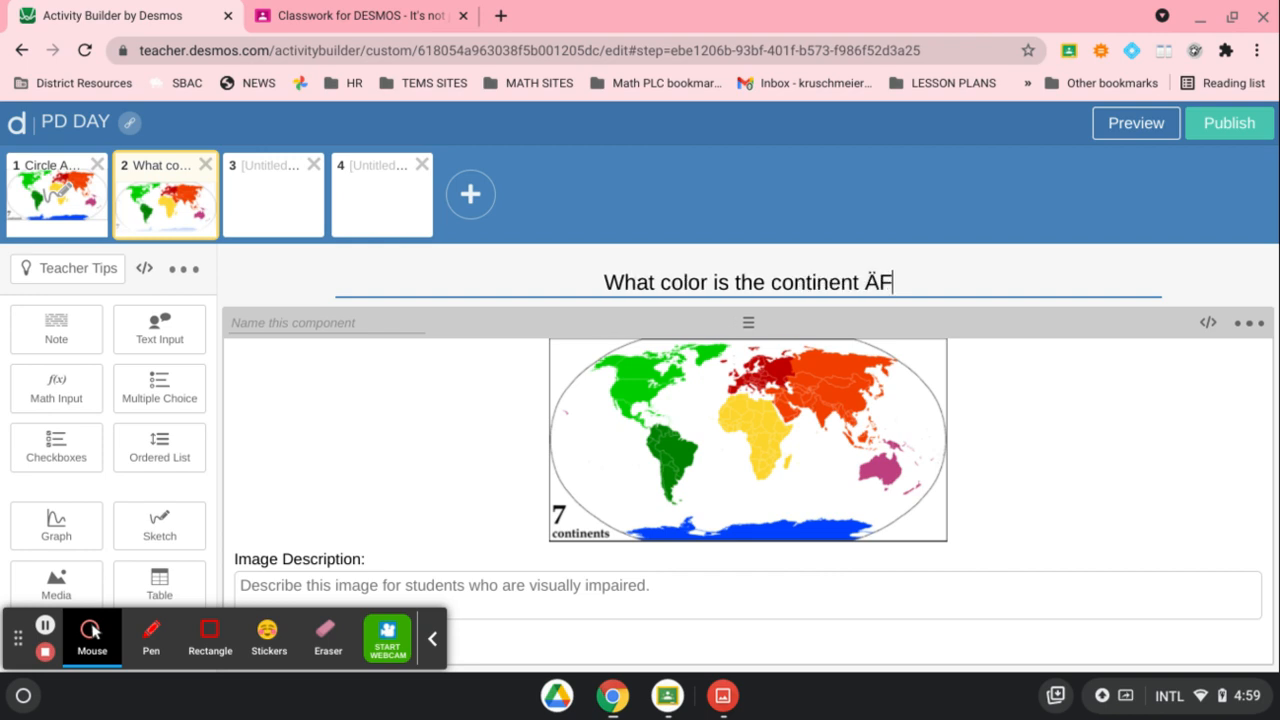
text(RICA)
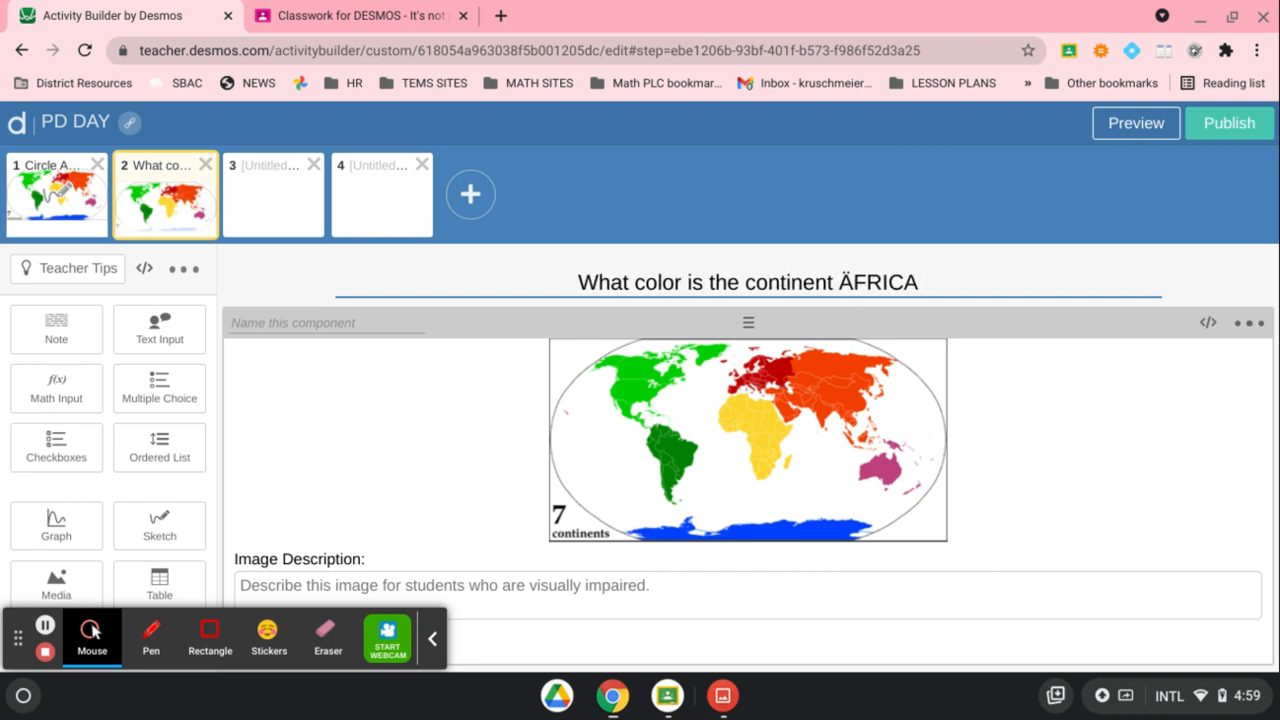
text(?)
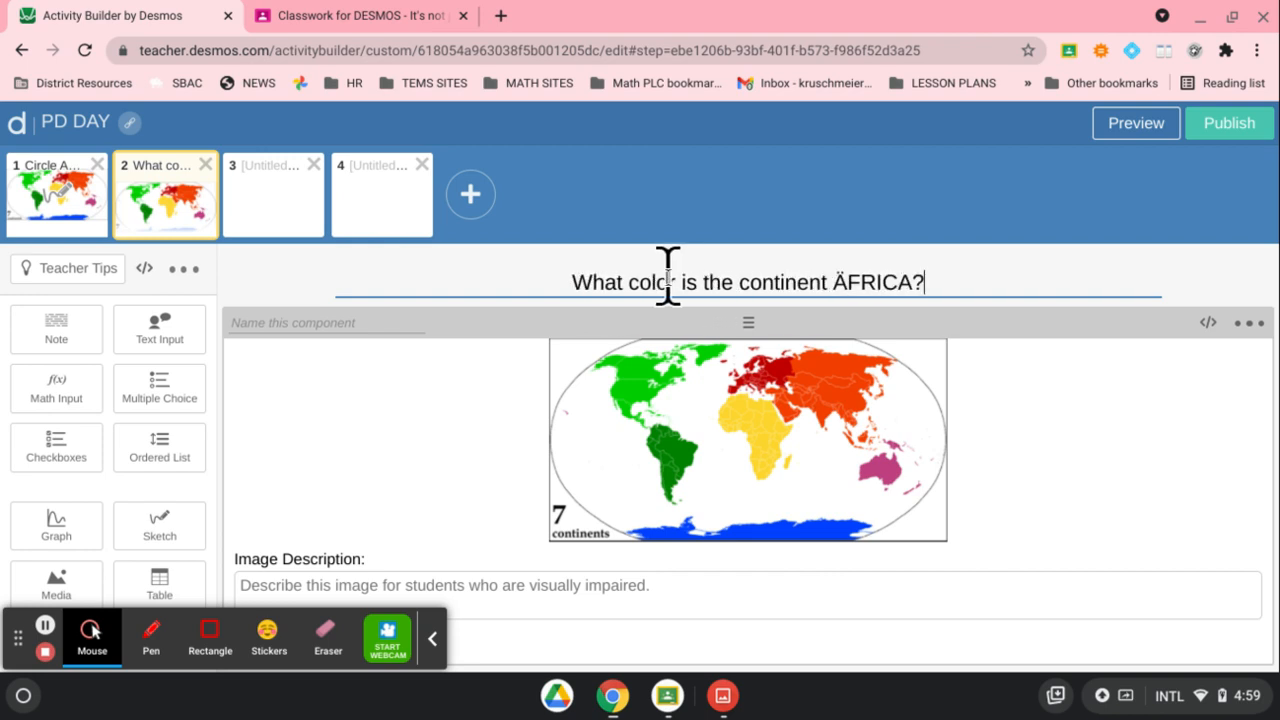
click(853, 272)
key(BackSpace)
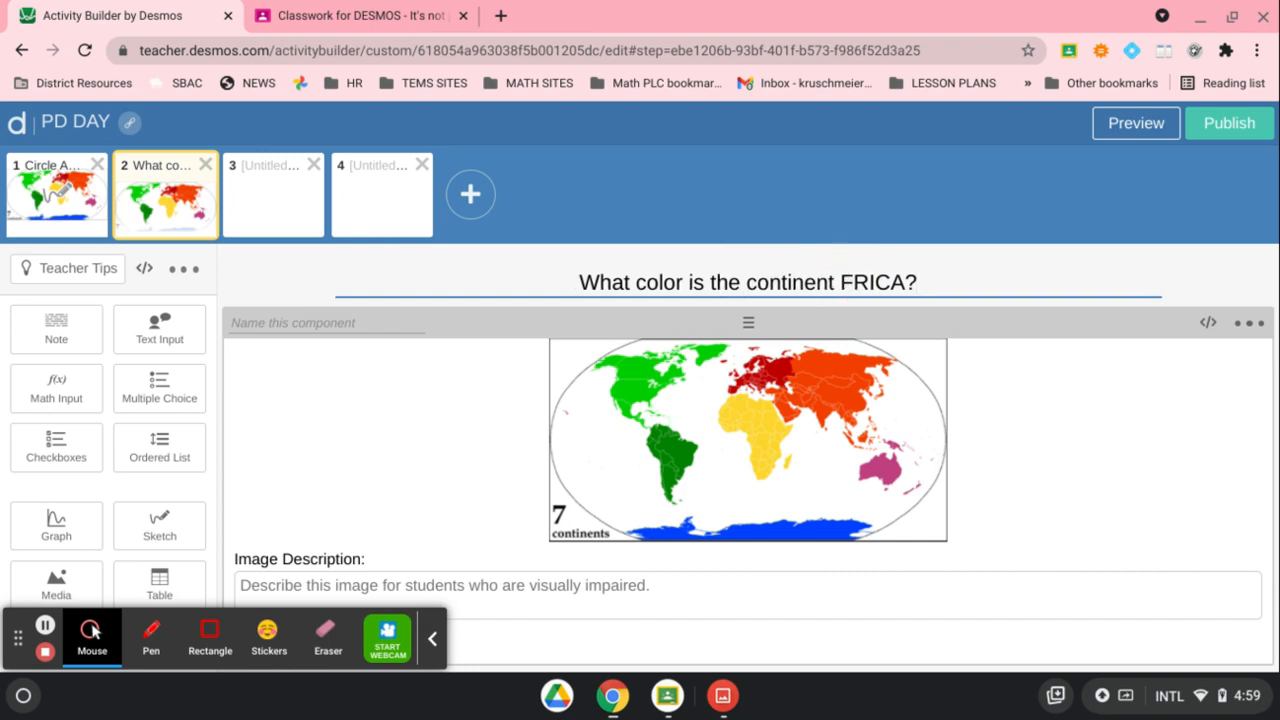
text(A)
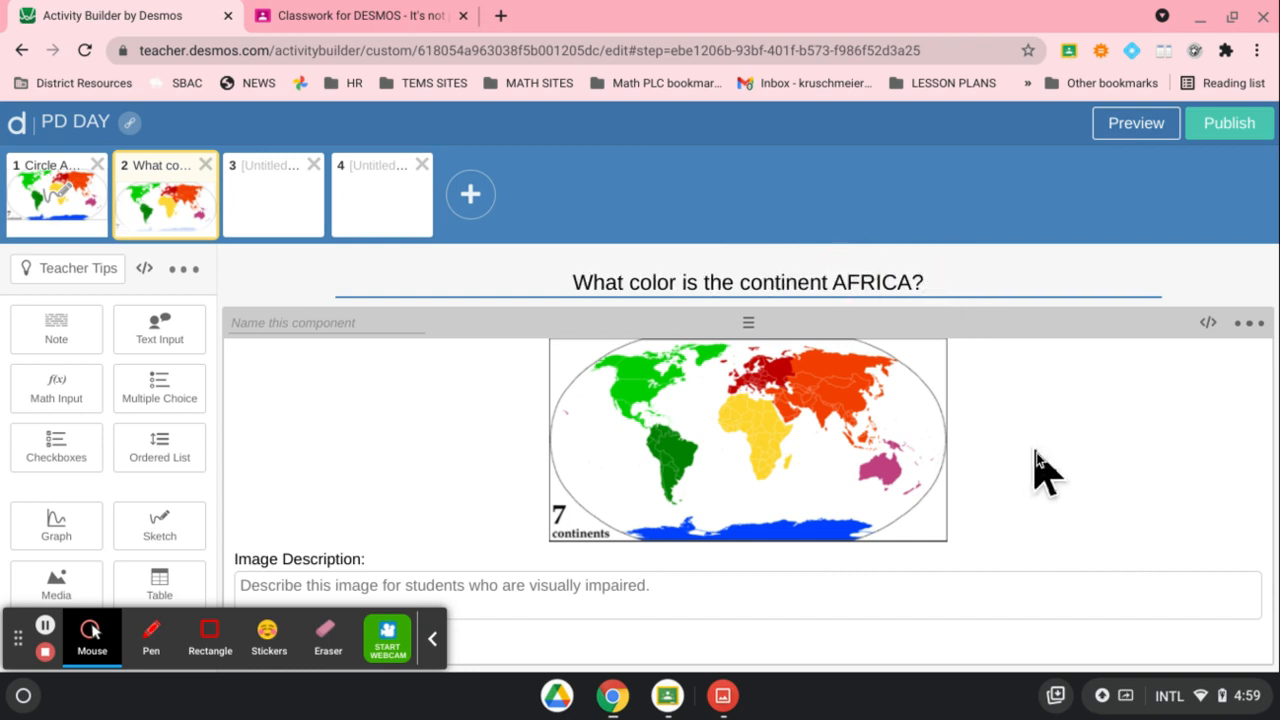
click(380, 490)
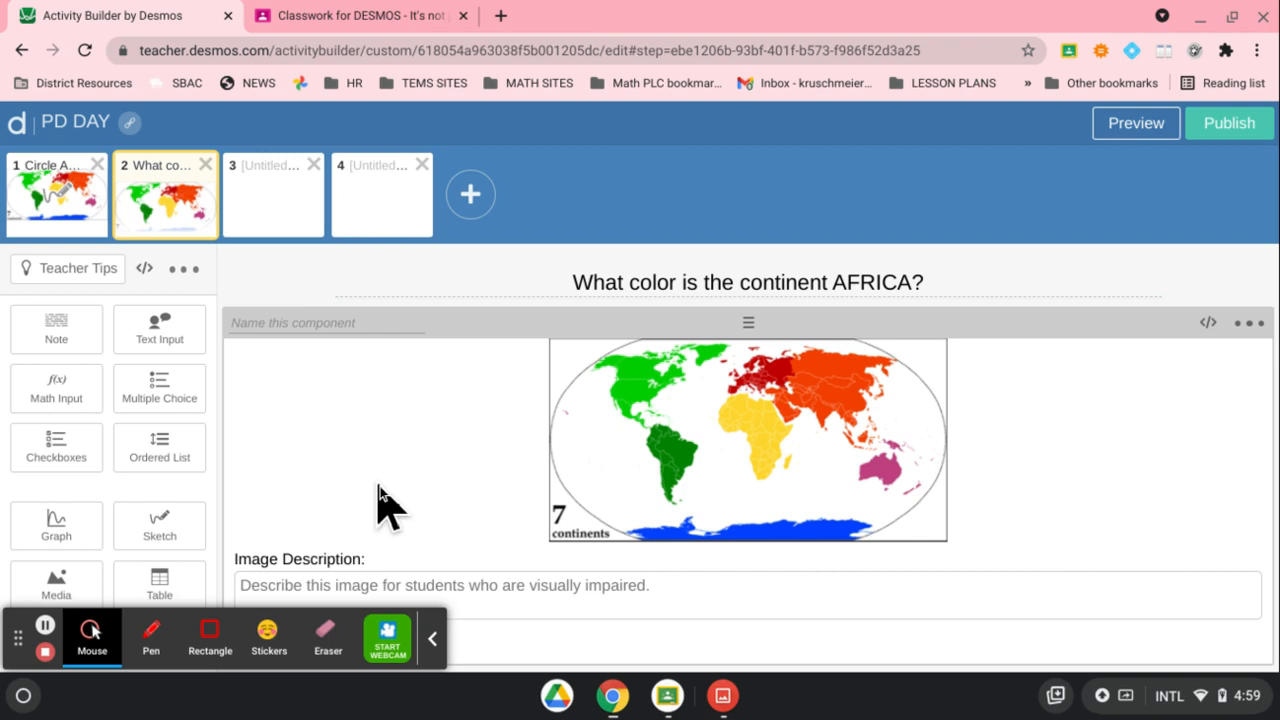
Add a Text Input component beside the map on screen 2, and check the screen in the student preview
click(146, 340)
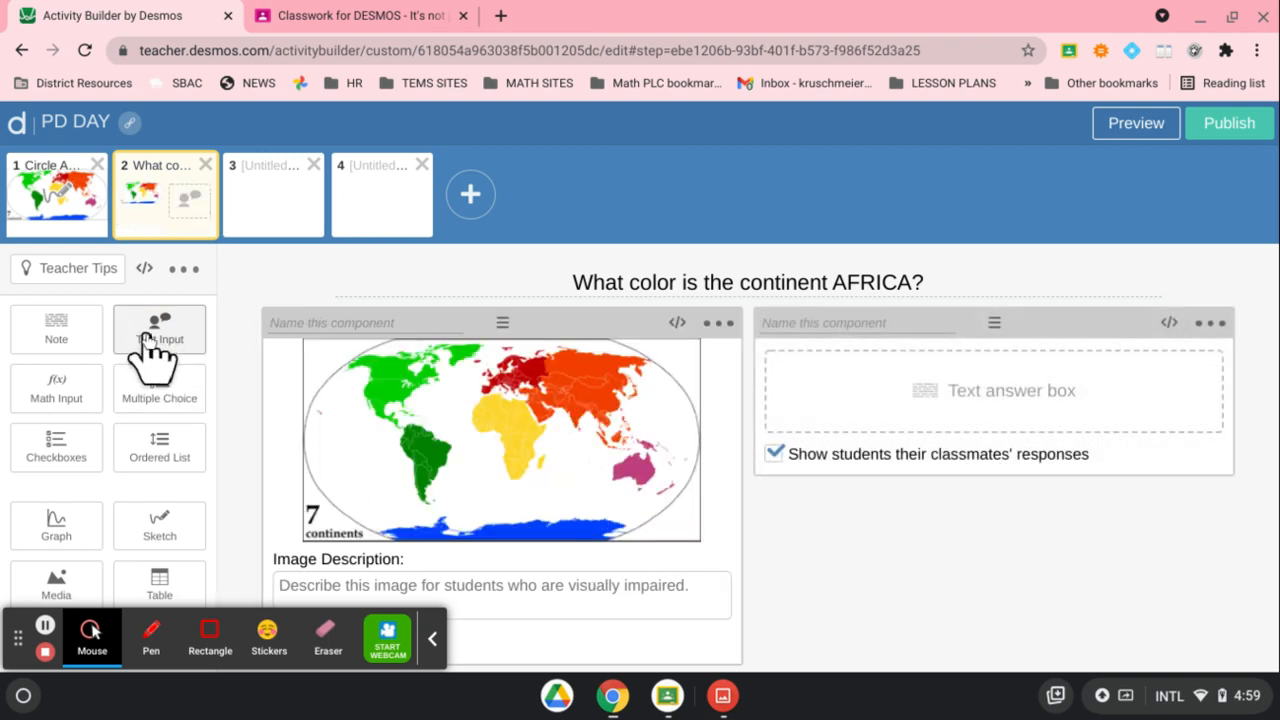
click(1130, 125)
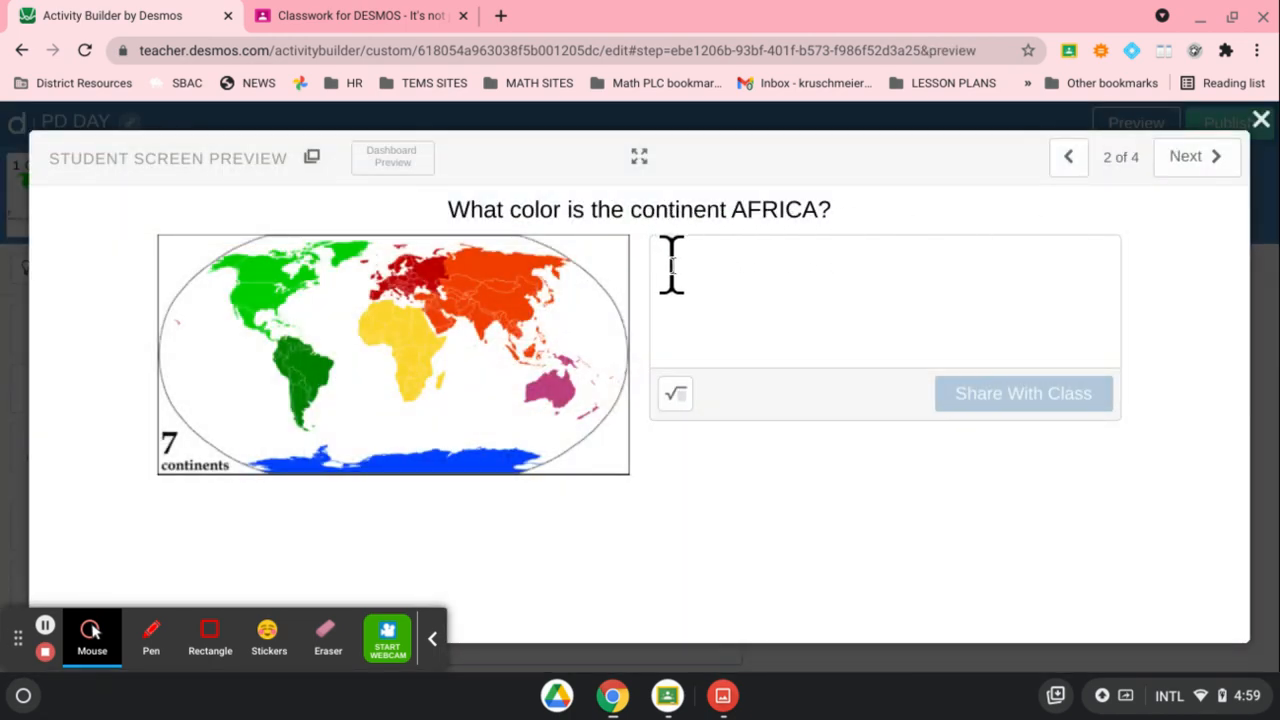
click(673, 263)
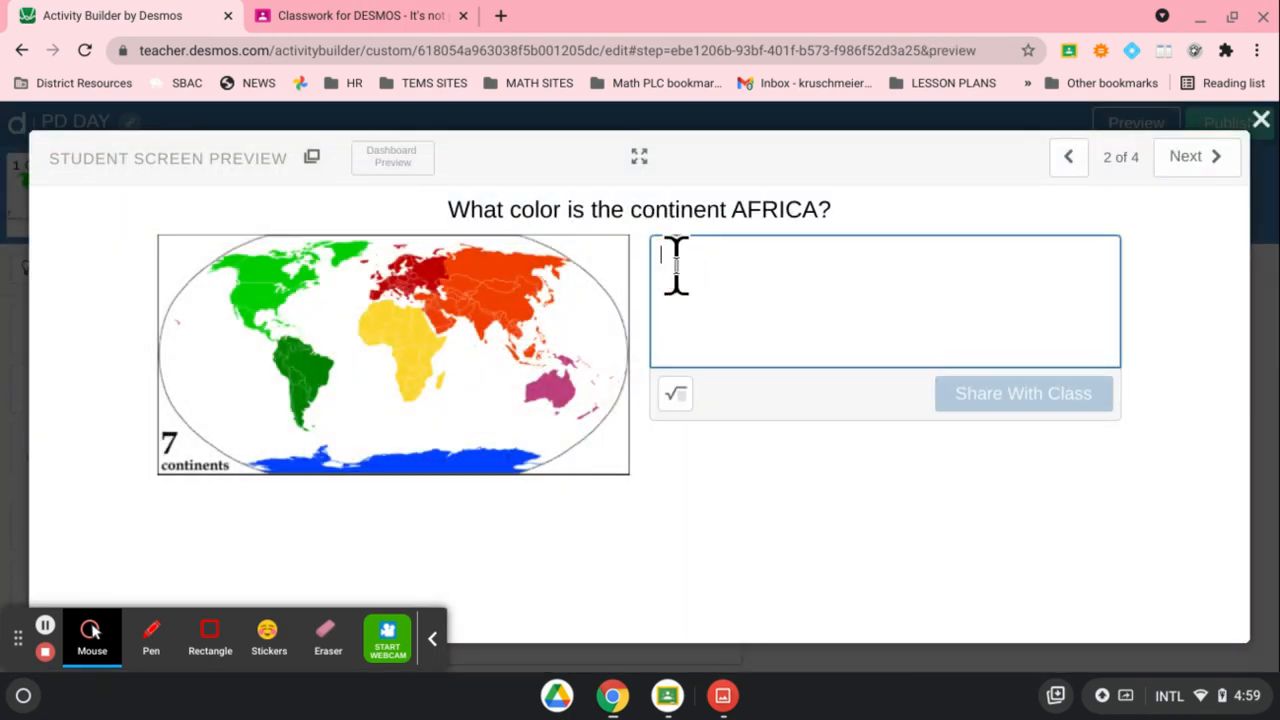
click(1261, 121)
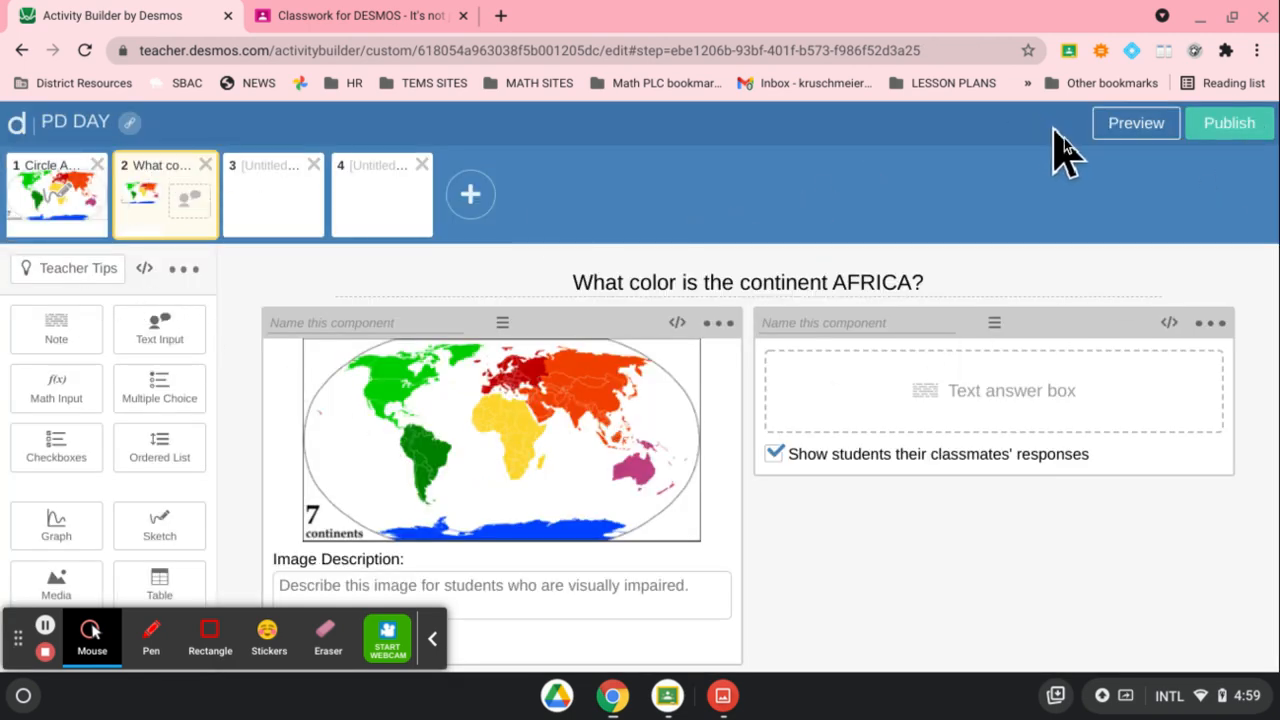
click(1147, 127)
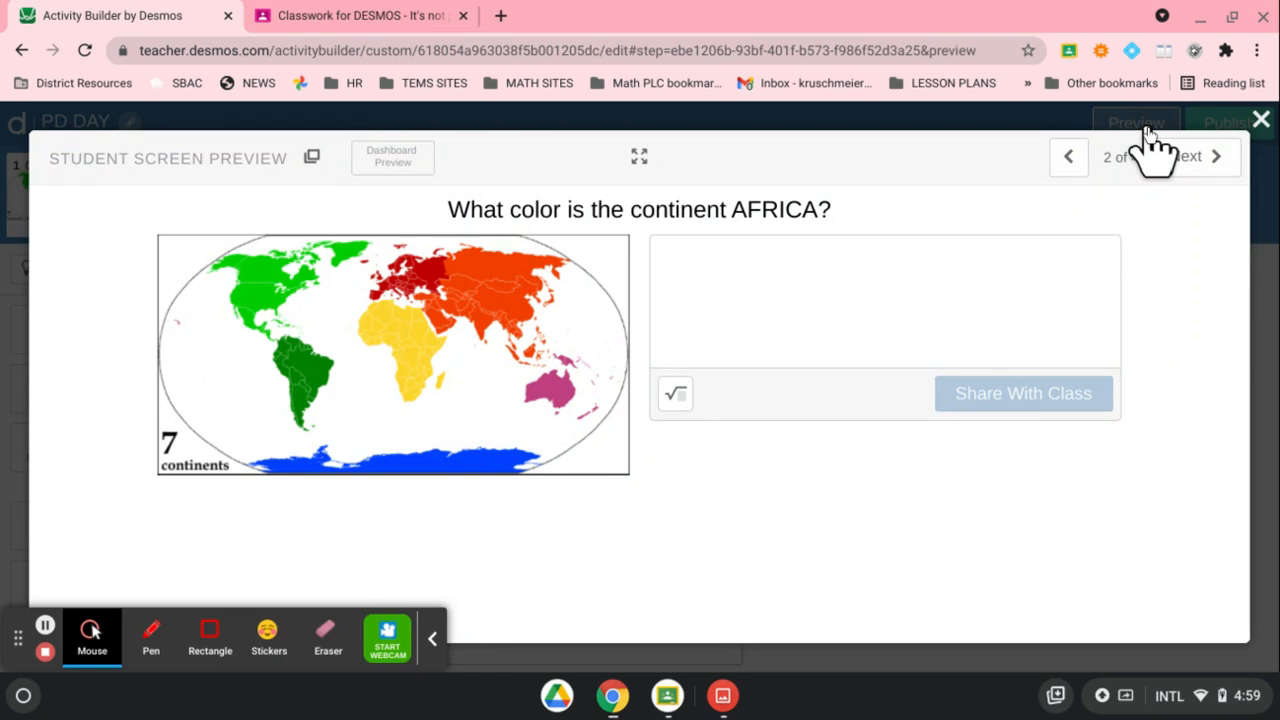
click(1259, 121)
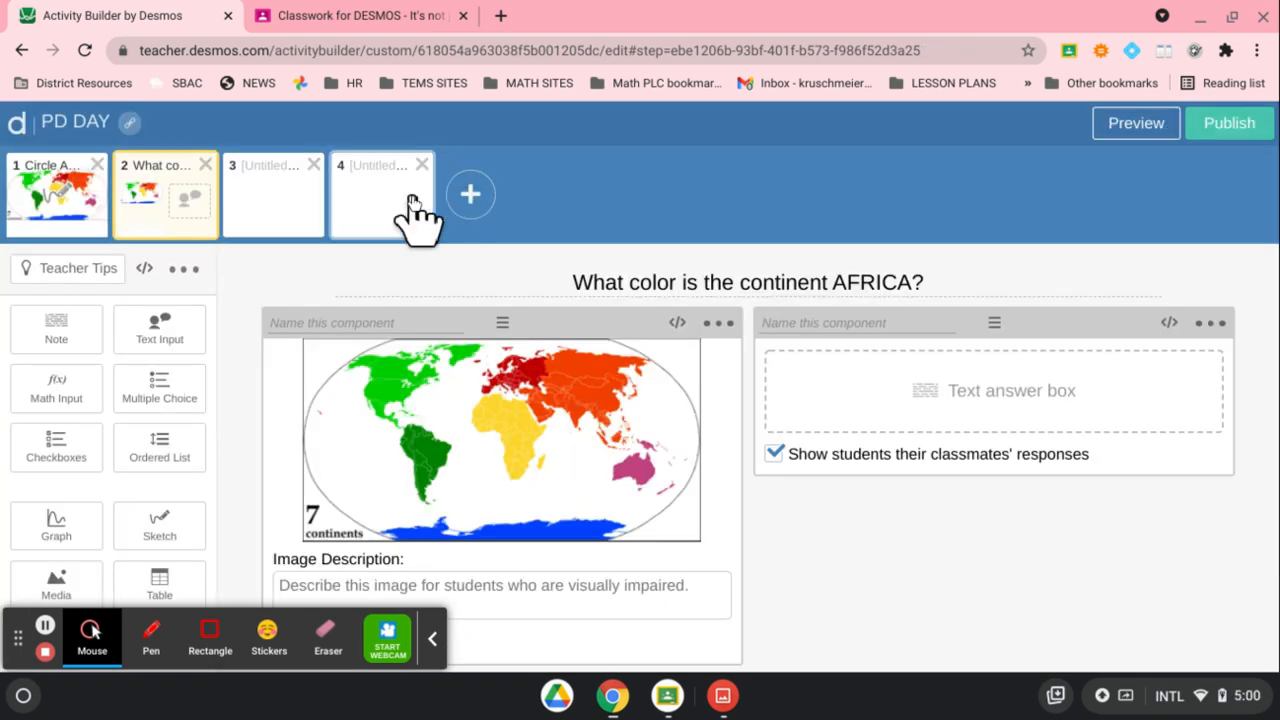
Open the empty screen 3 for editing and look through the available components
click(285, 208)
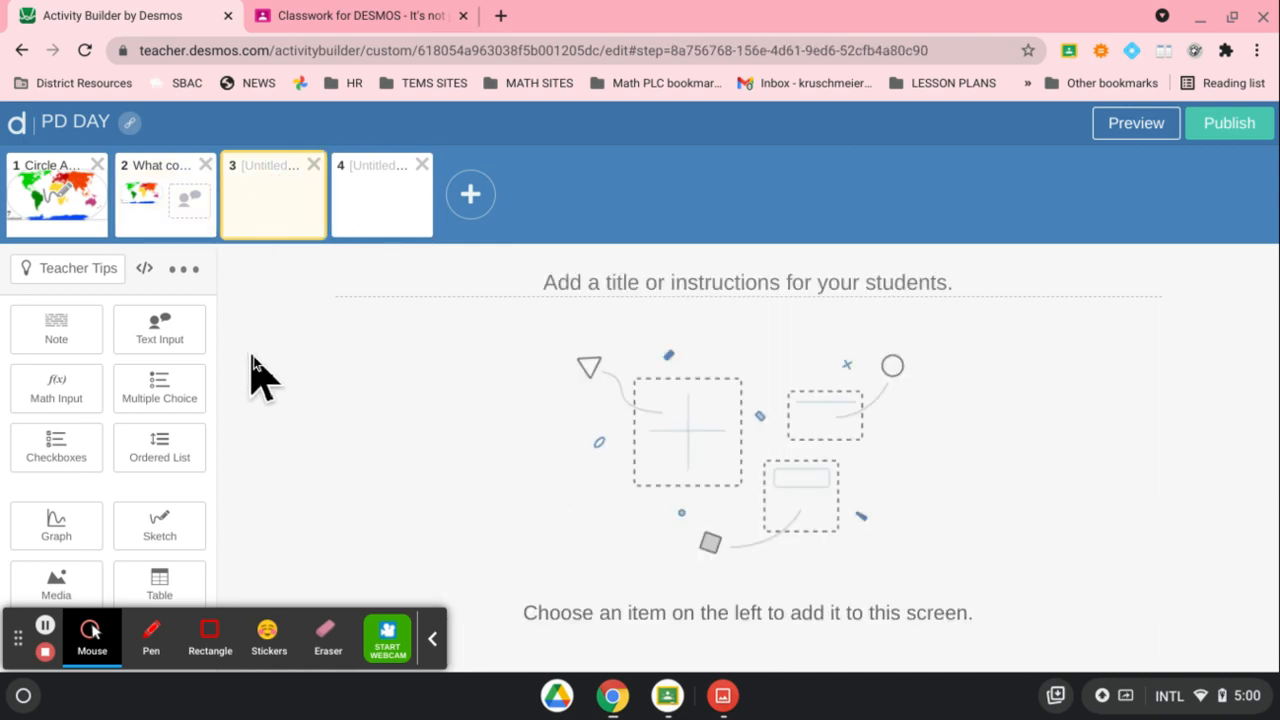
scroll(147, 392, down, 1)
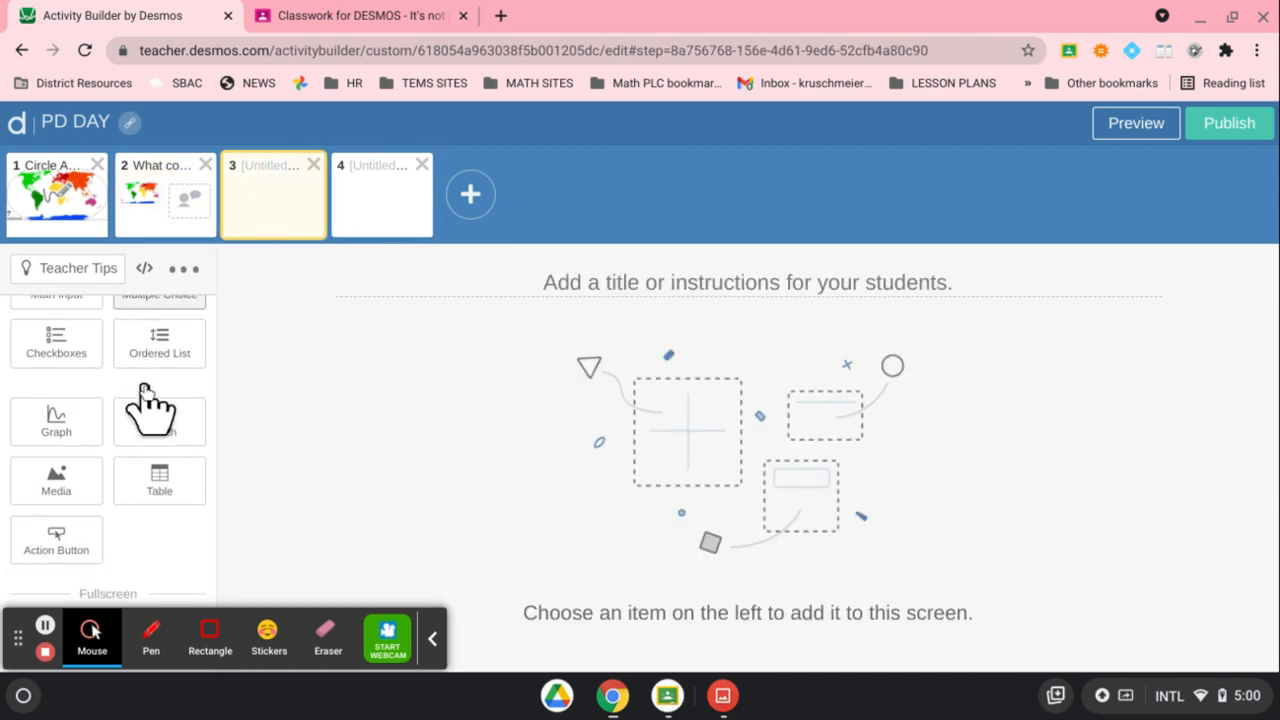
scroll(147, 395, up, 1)
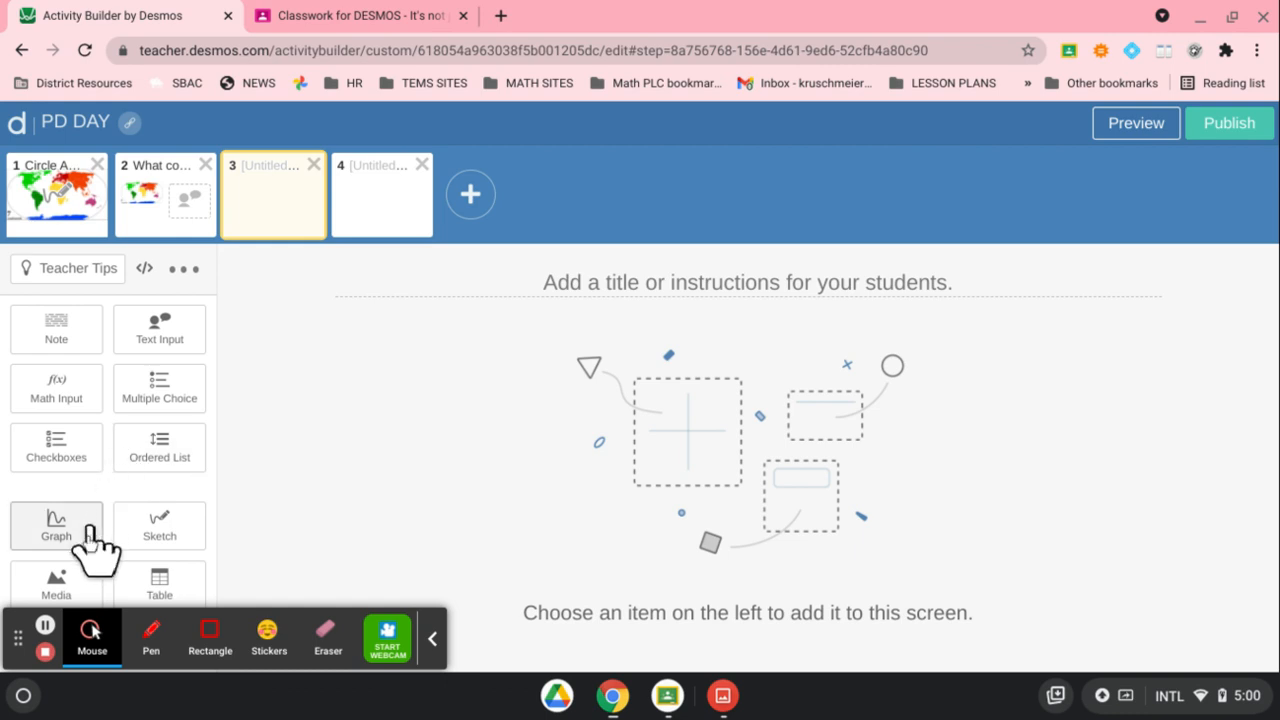
click(58, 450)
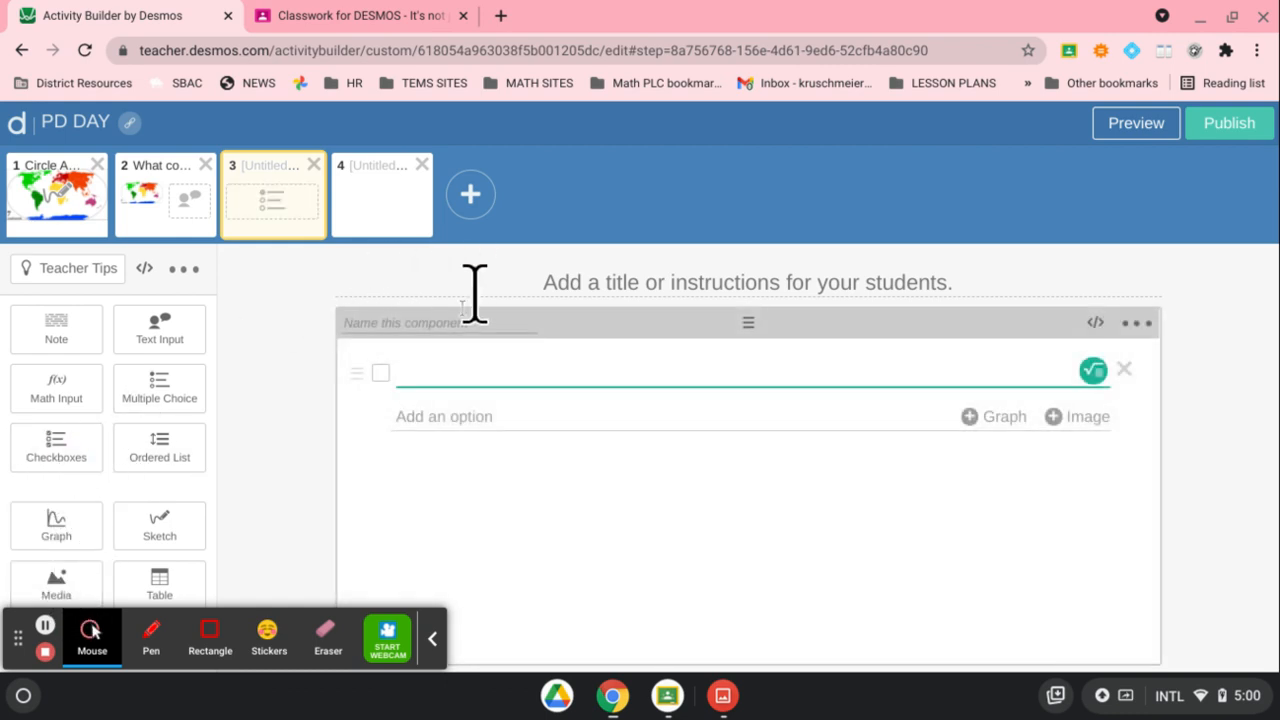
click(1137, 325)
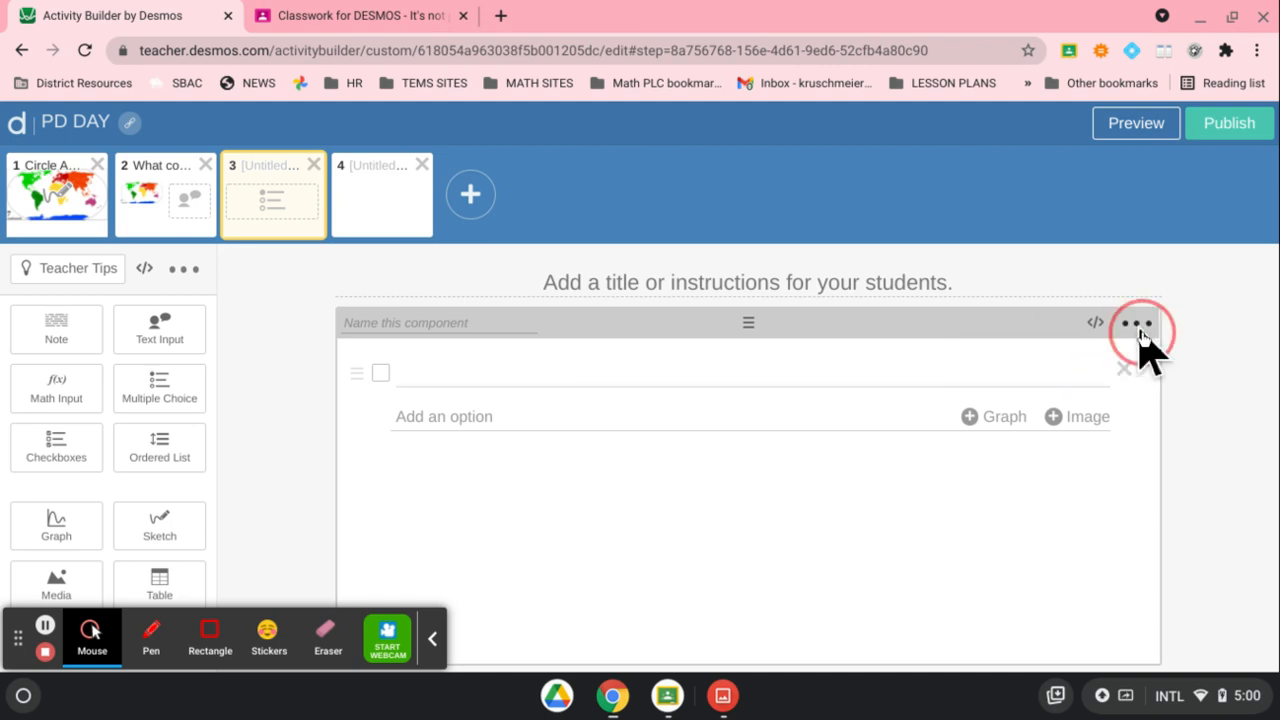
click(1003, 648)
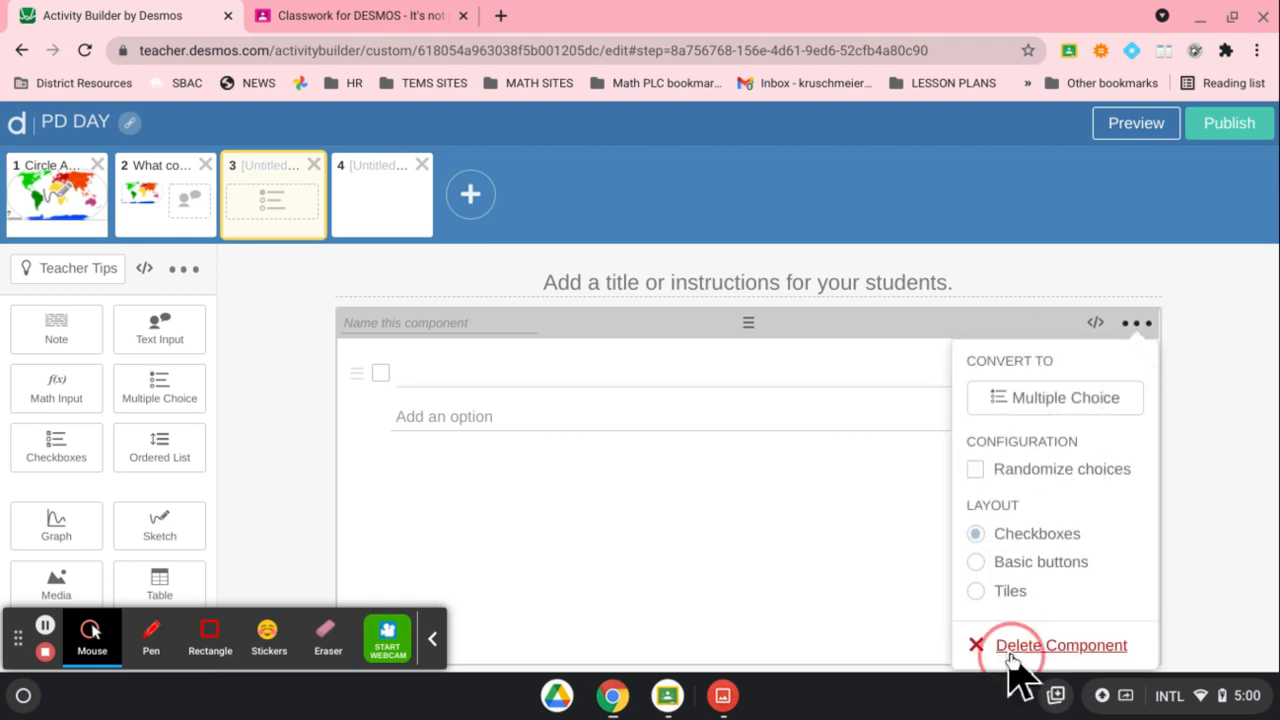
Add a Media component to screen 3 and upload Continents.png from the PD DAY CLIPART folder
click(50, 585)
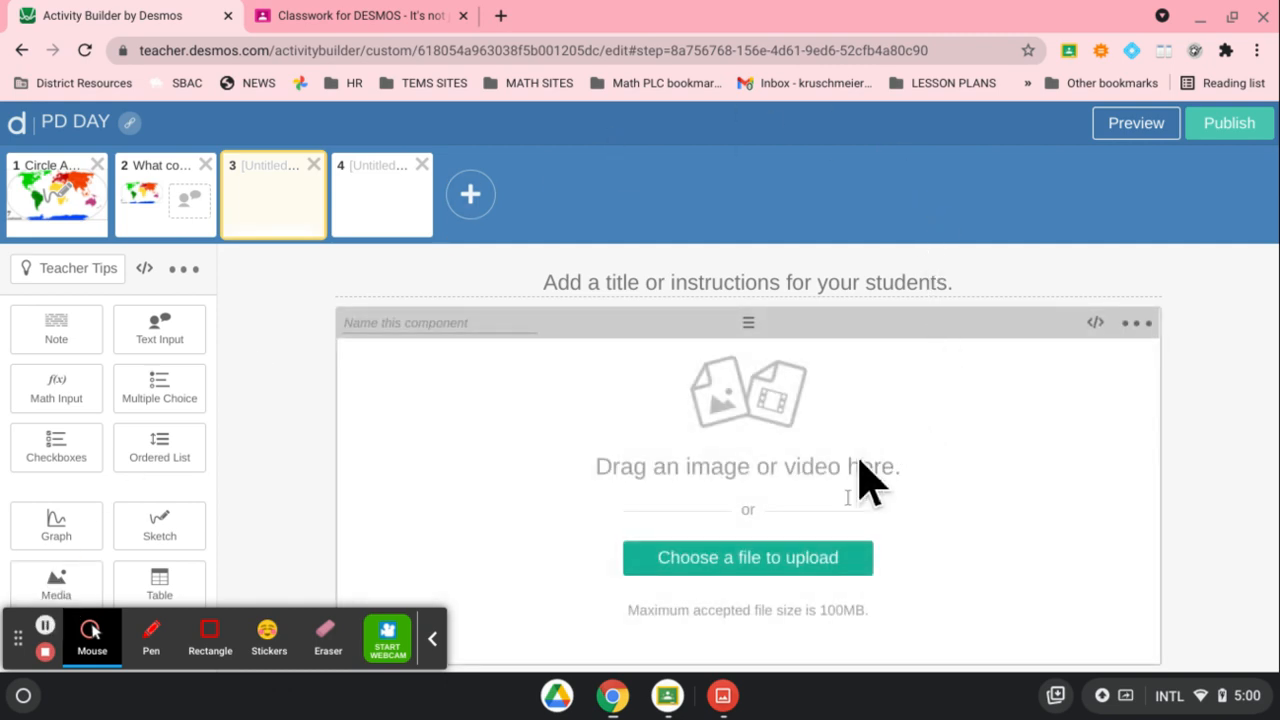
click(810, 565)
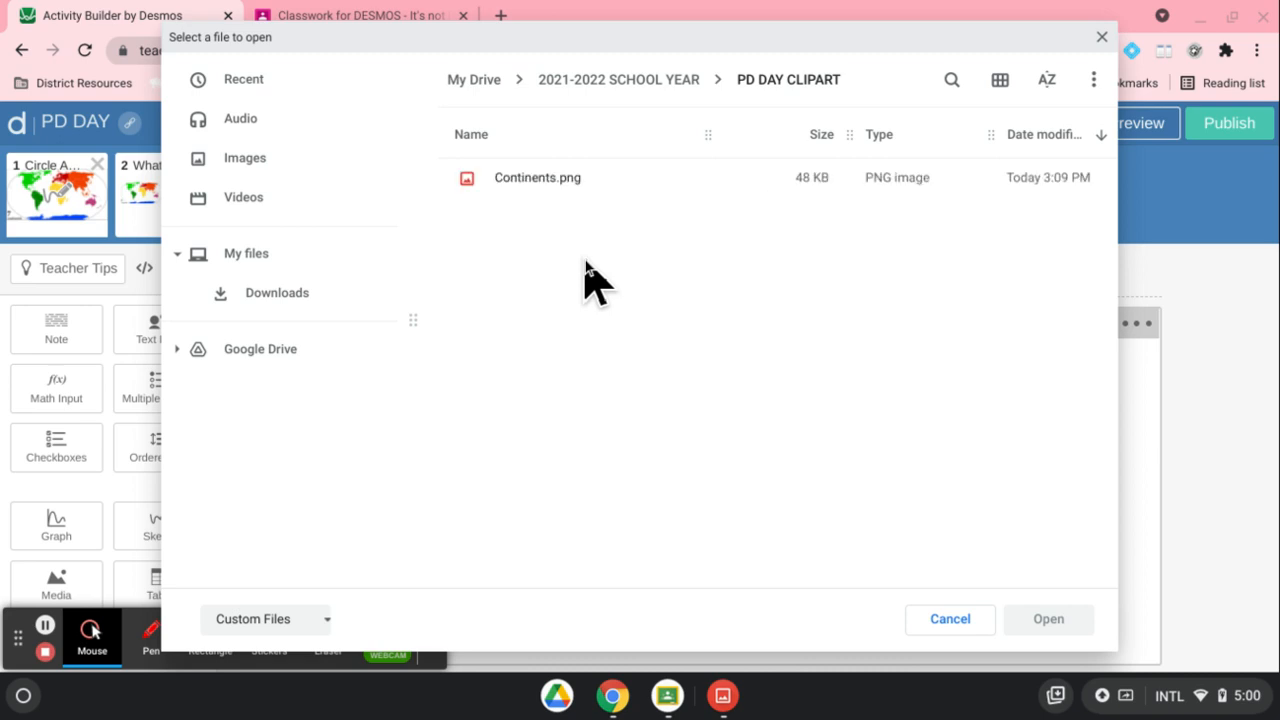
click(565, 185)
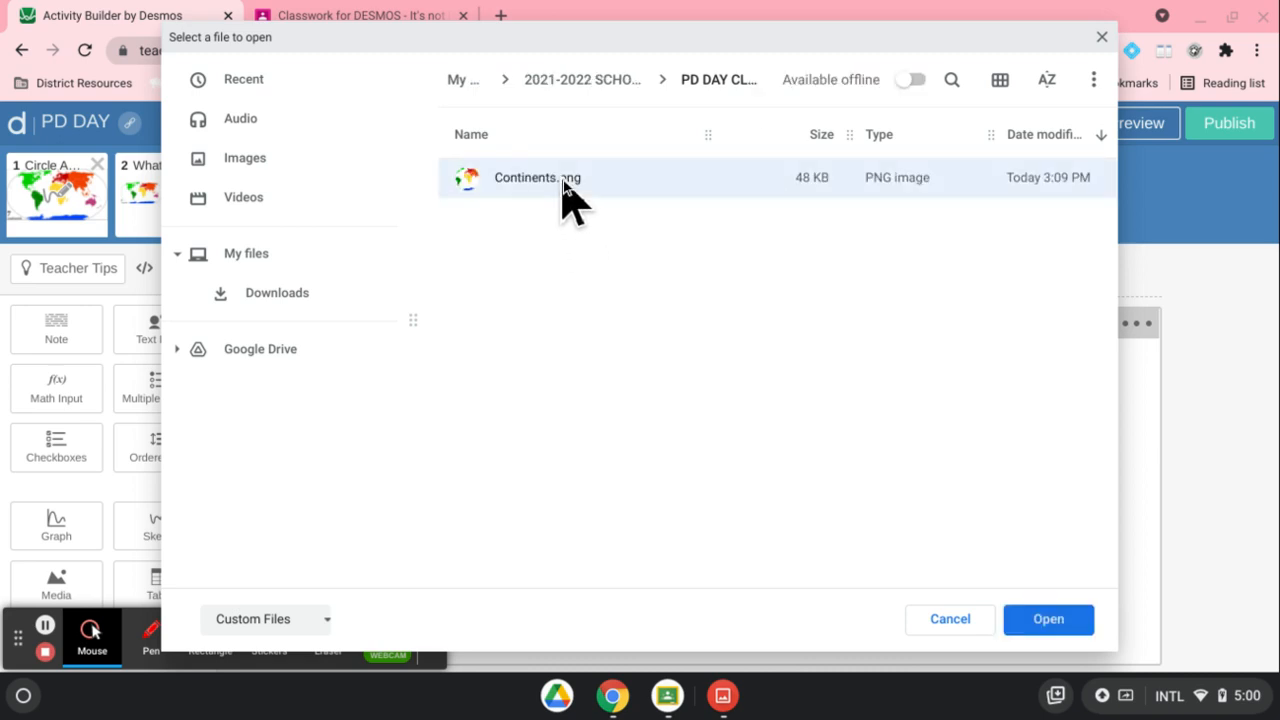
click(1050, 620)
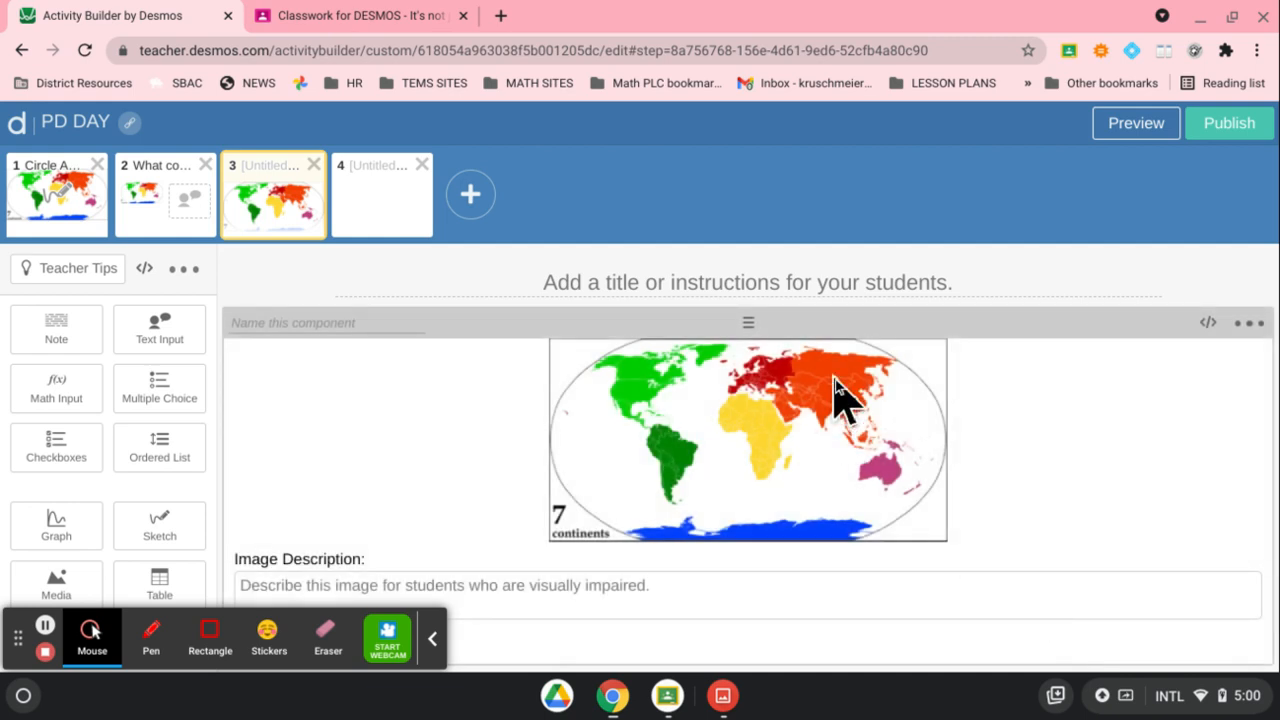
click(748, 283)
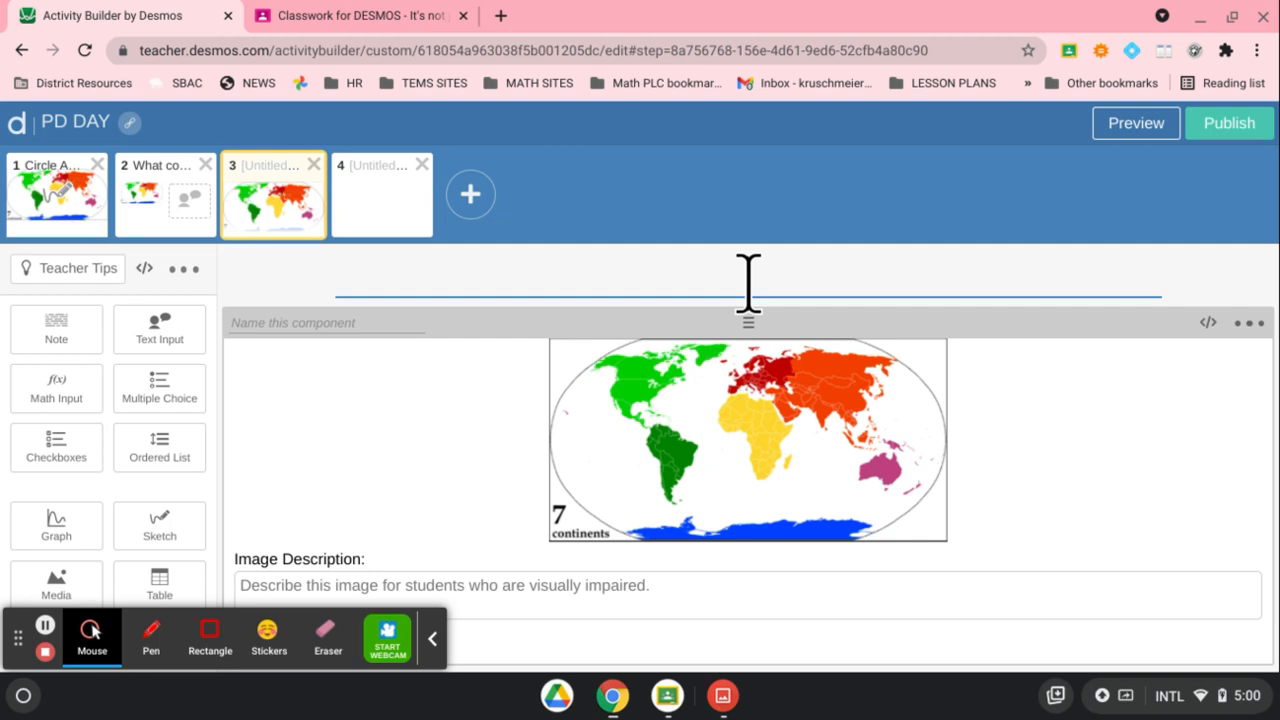
text(The yellow )
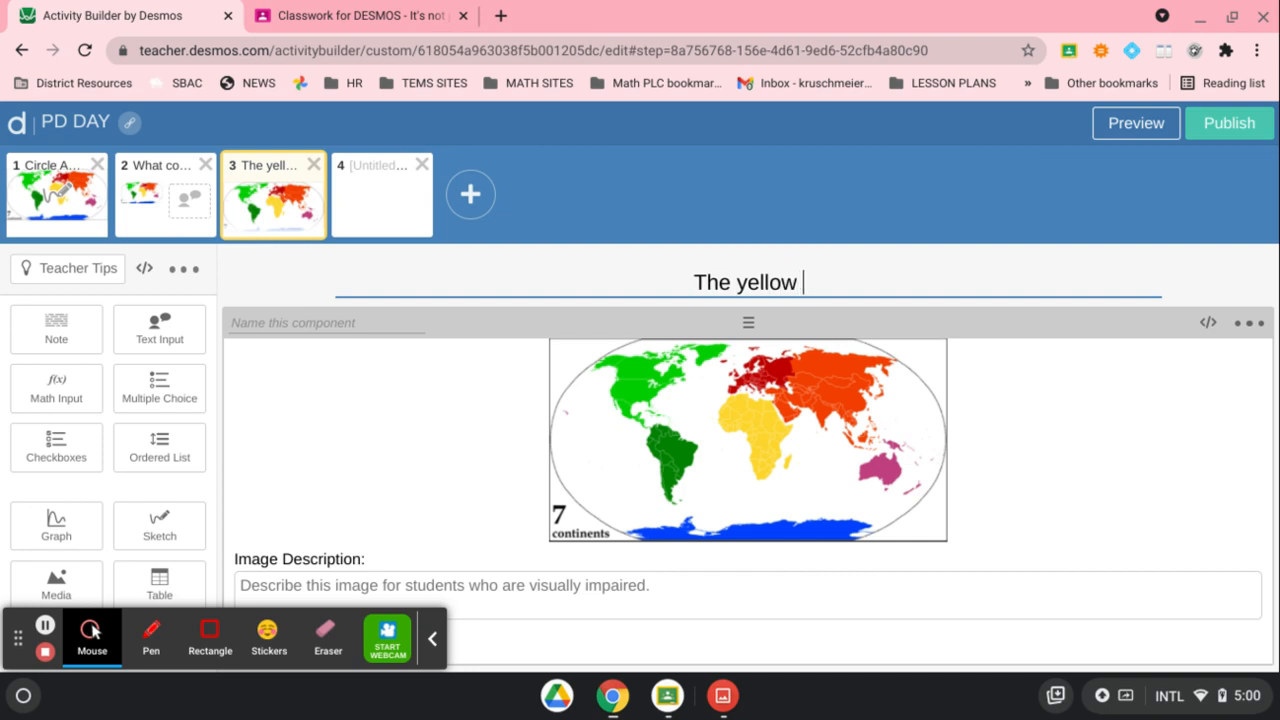
text(continent )
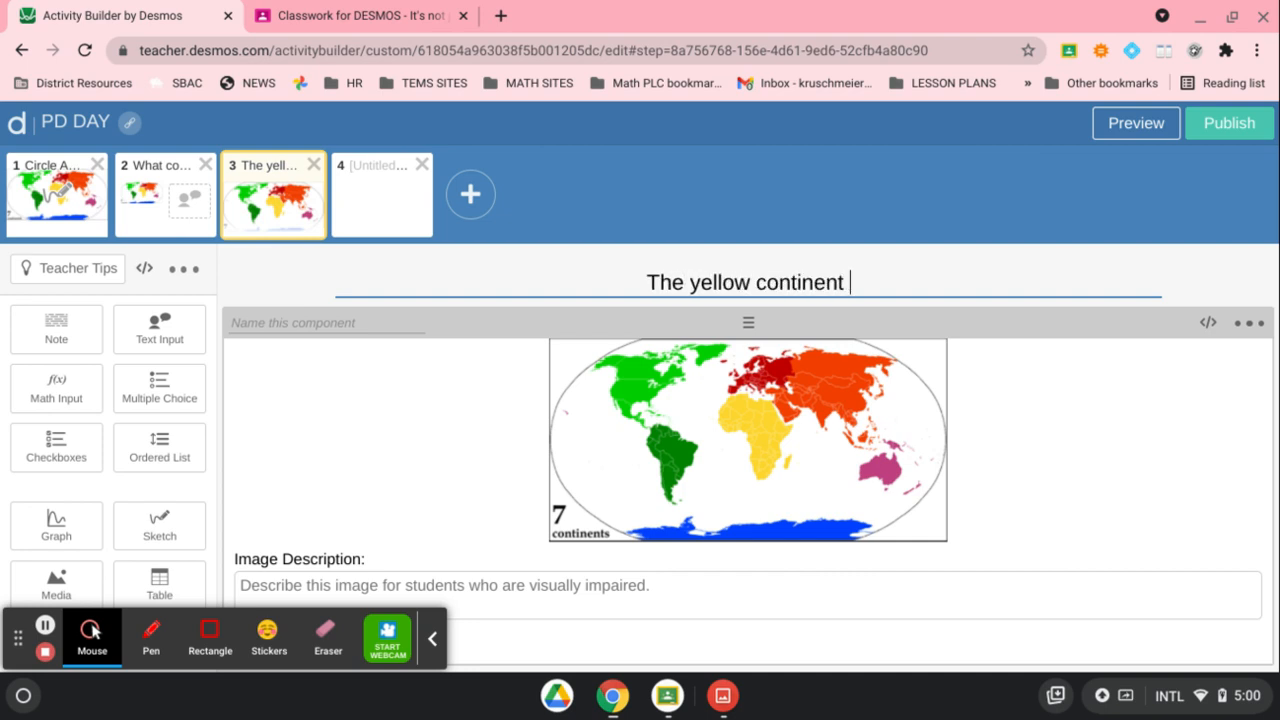
text(is what co)
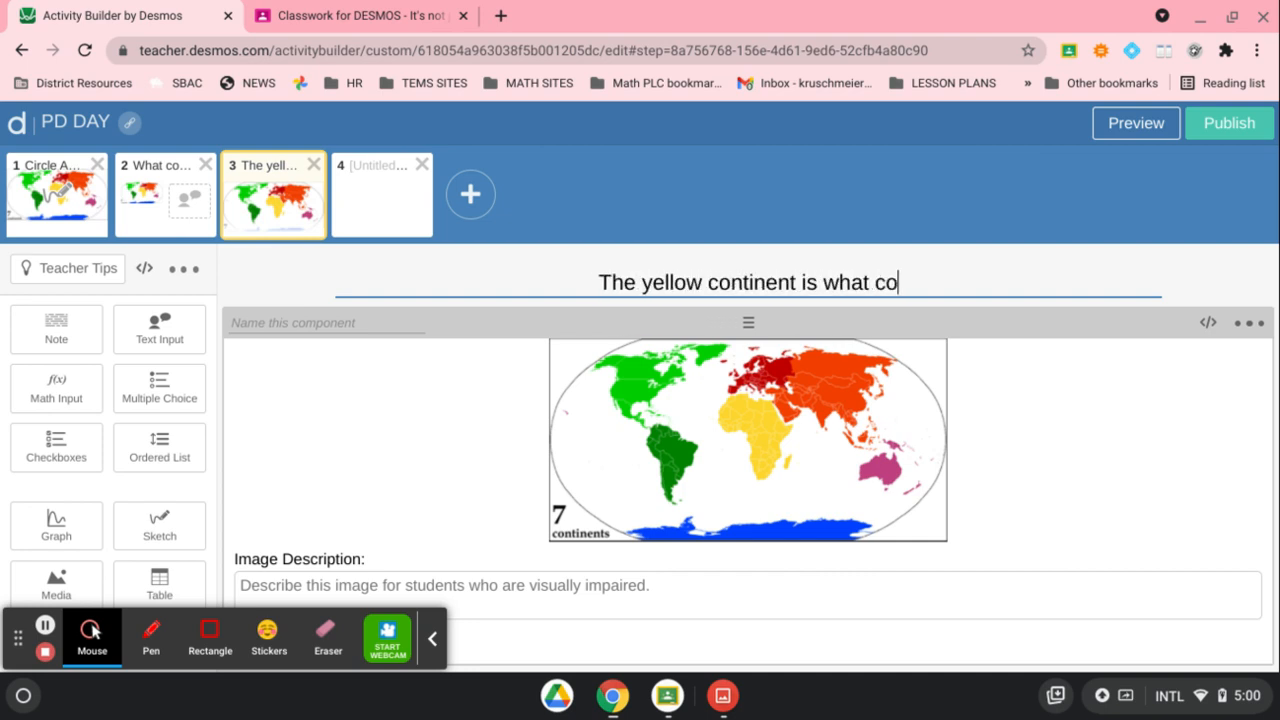
key(BackSpace)
key(BackSpace)
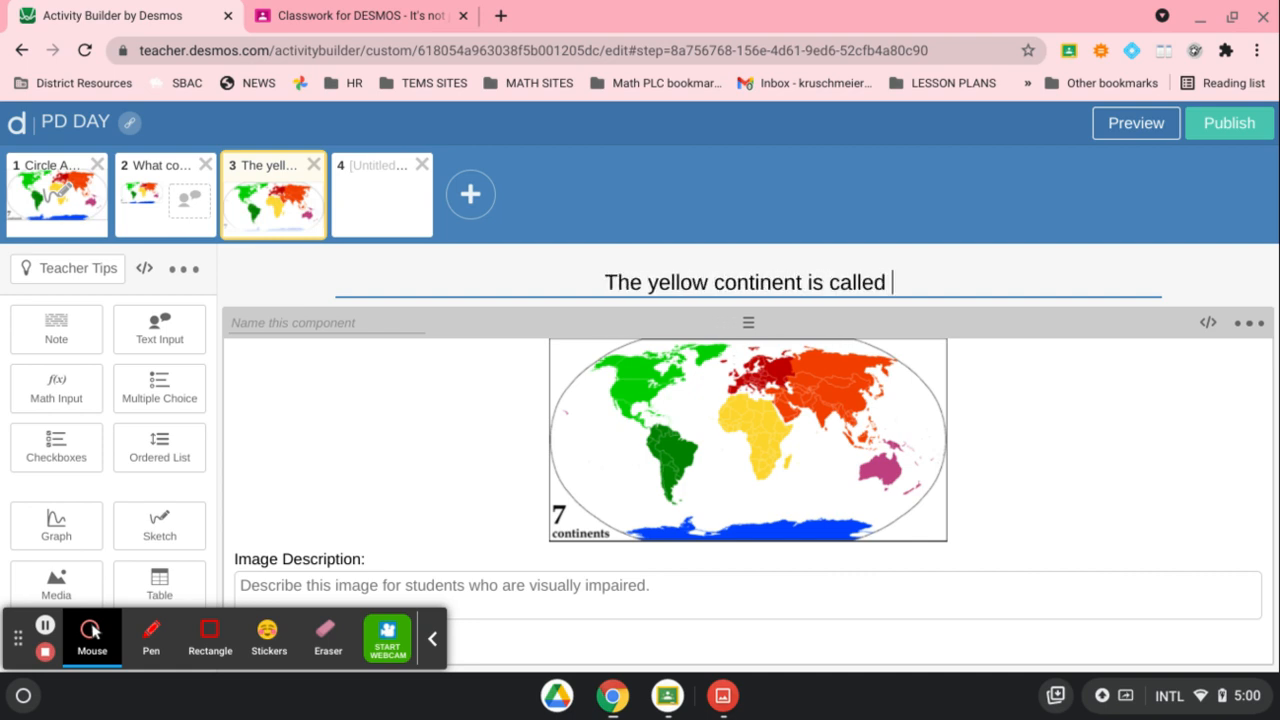
text(what)
key(BackSpace)
key(BackSpace)
key(BackSpace)
key(BackSpace)
key(BackSpace)
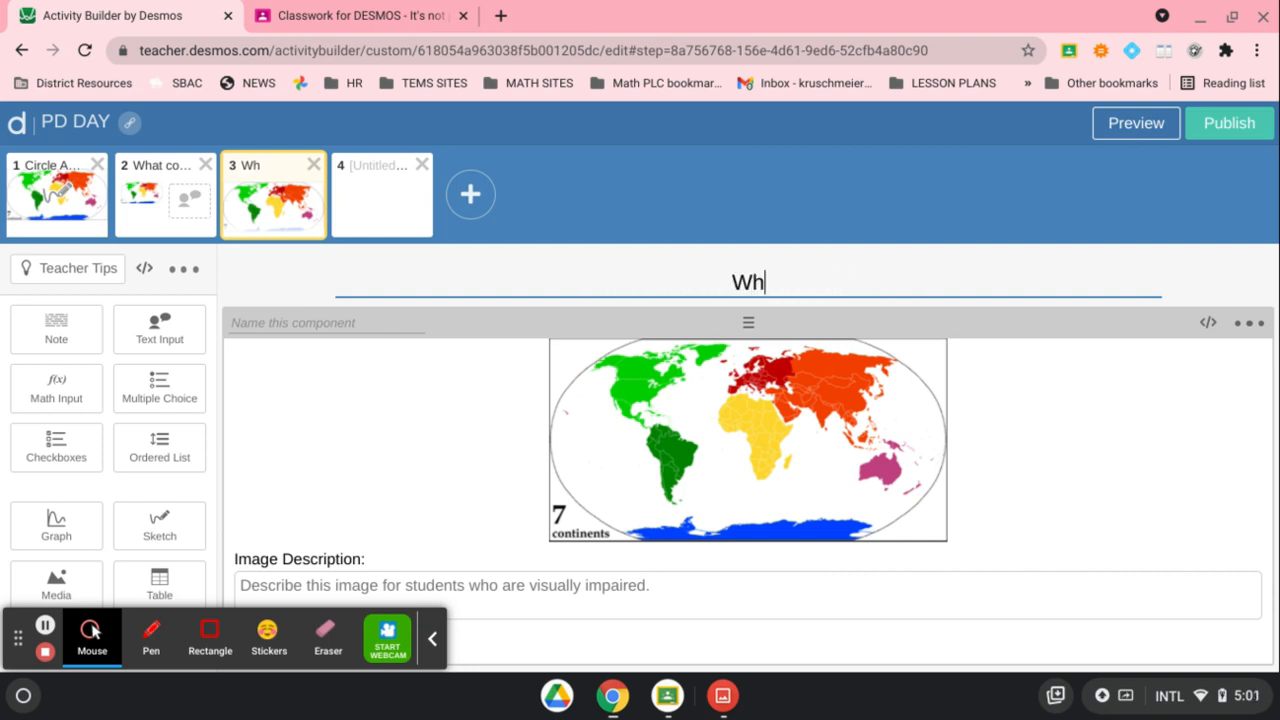
Enter "What is the yellow continent called?" as the student instructions for screen 3
text(ellow co)
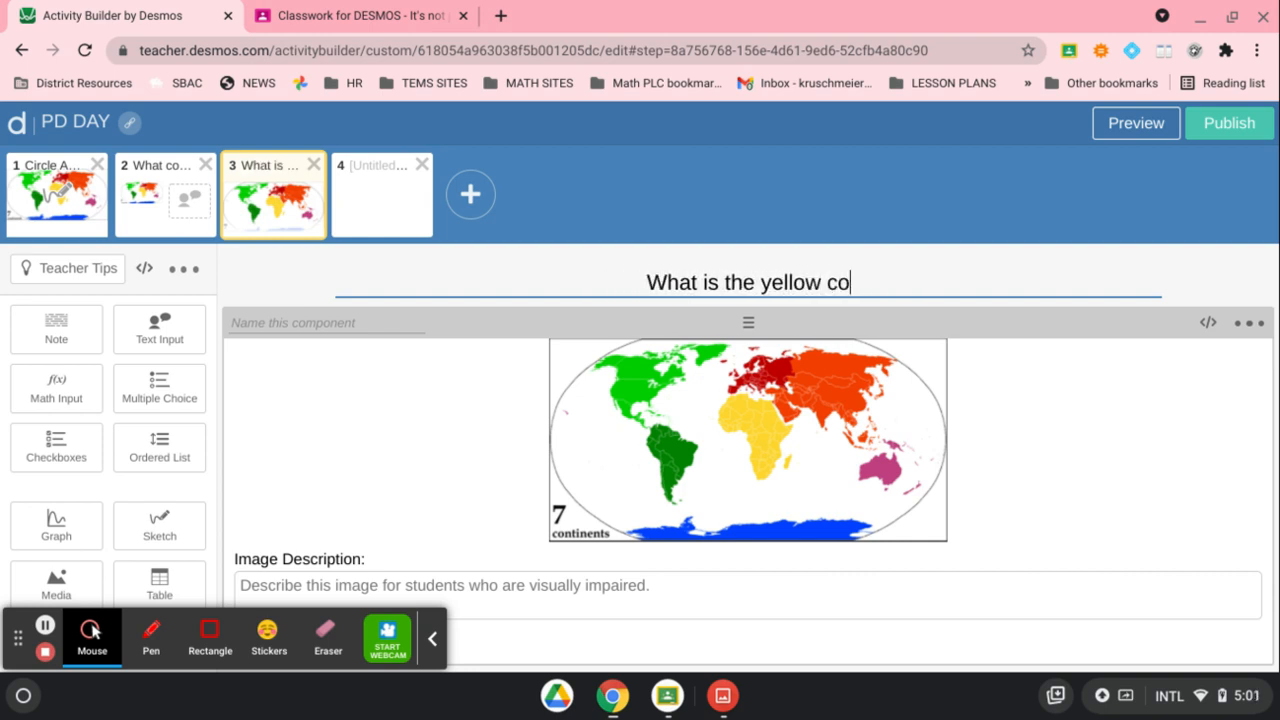
text(ntinent called?)
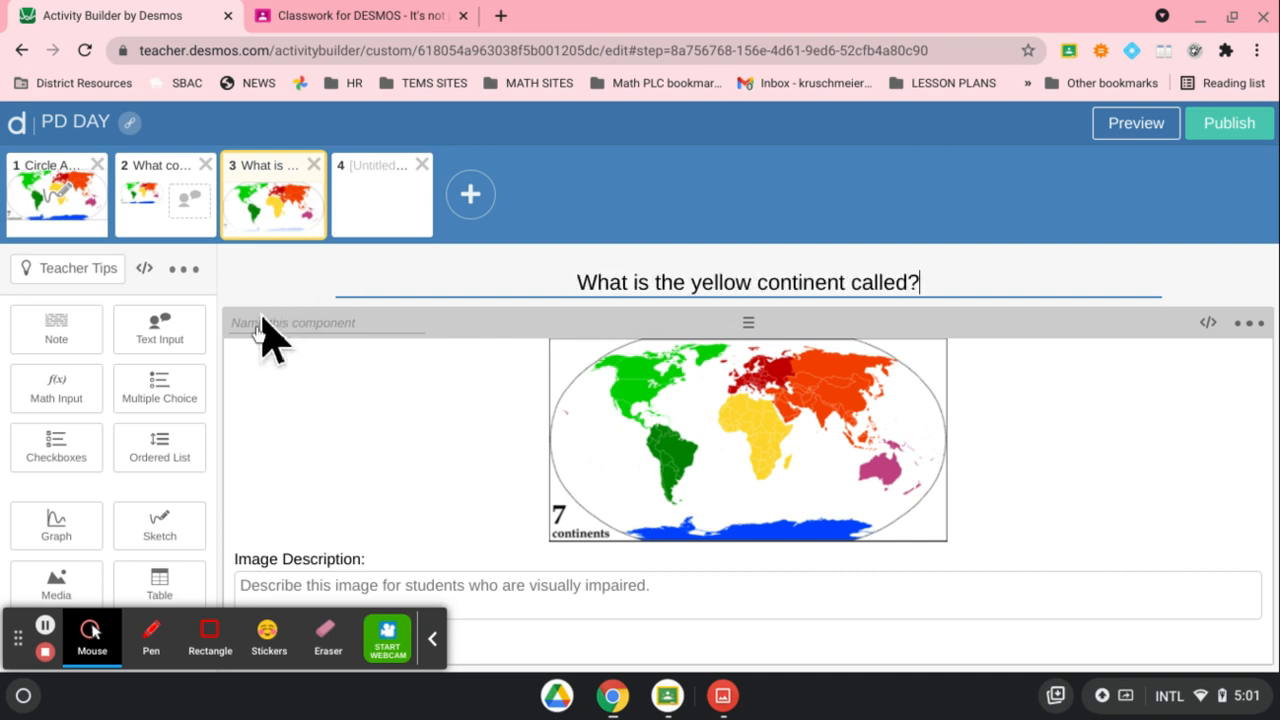
Add a Multiple Choice component beside the map on screen 3 with the options North America, Africa and Australia
click(176, 392)
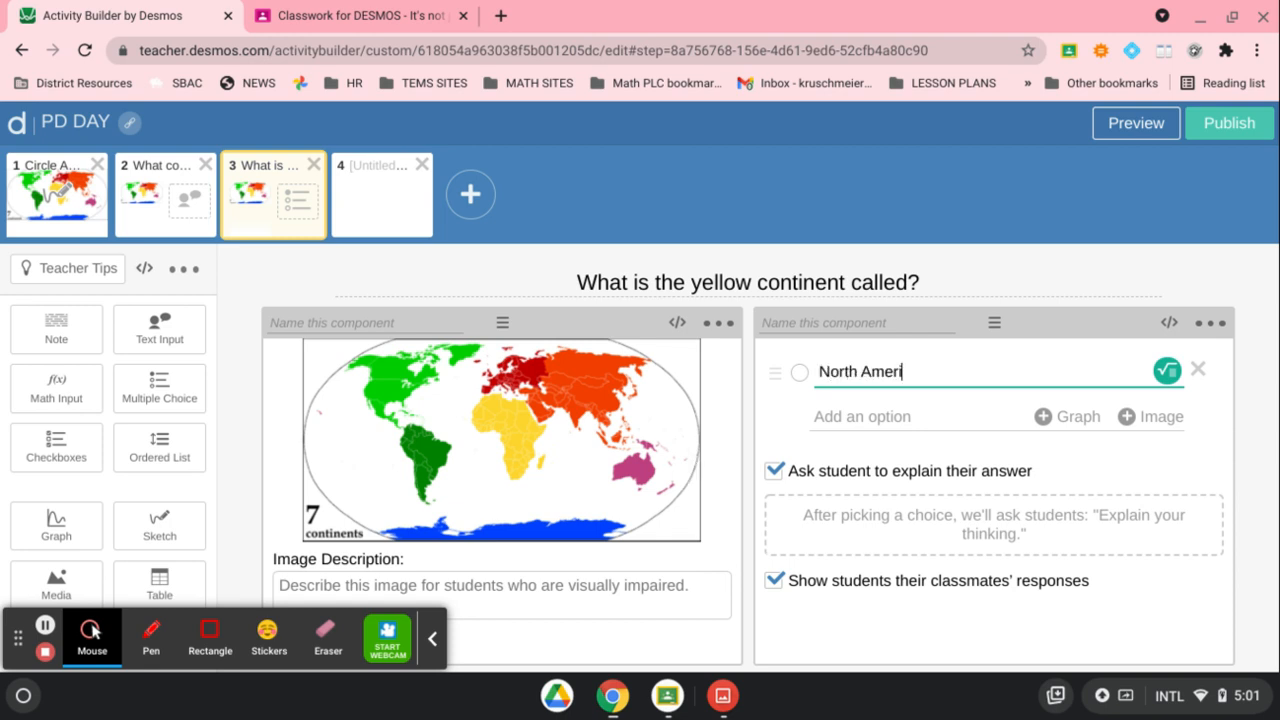
click(845, 418)
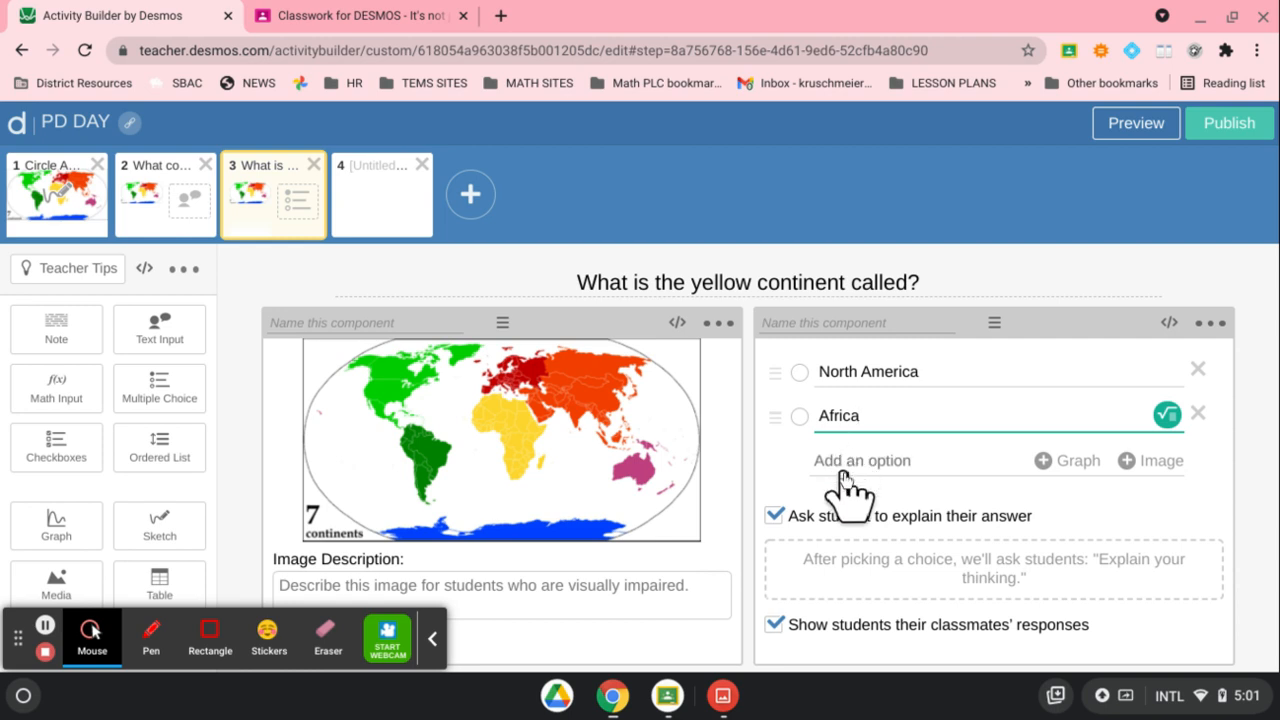
click(842, 468)
text(Australia)
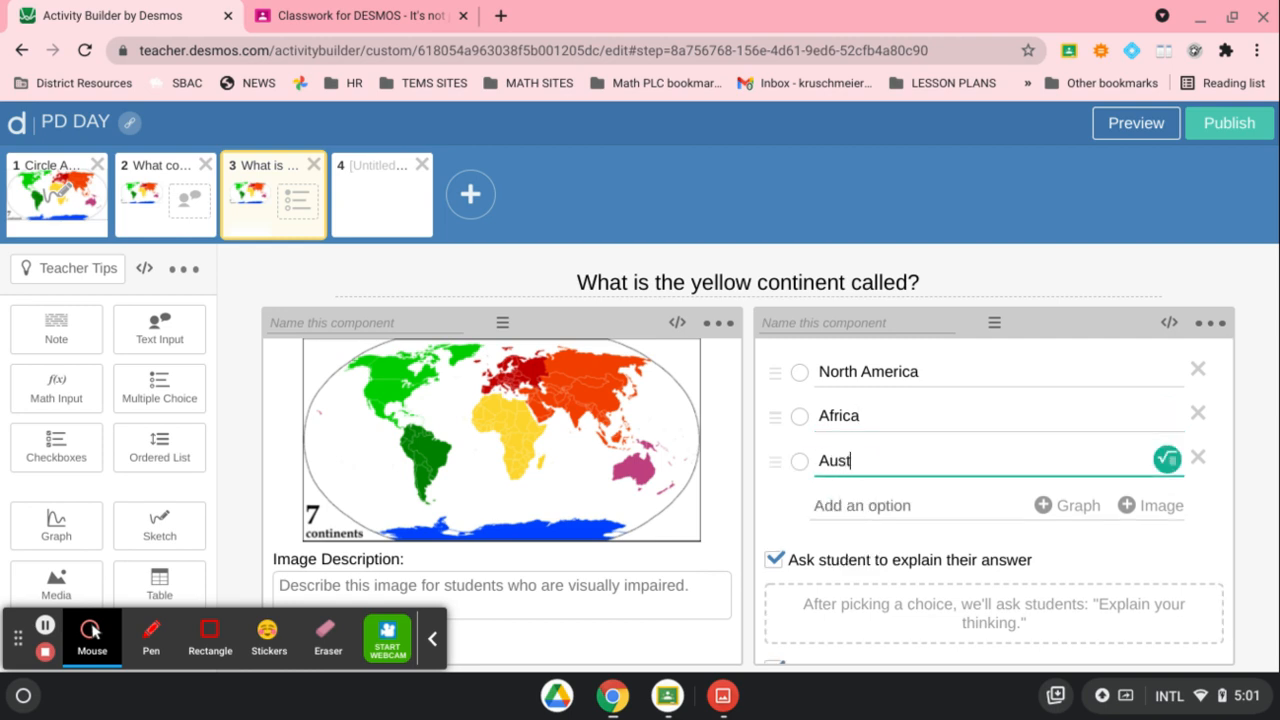
click(1018, 262)
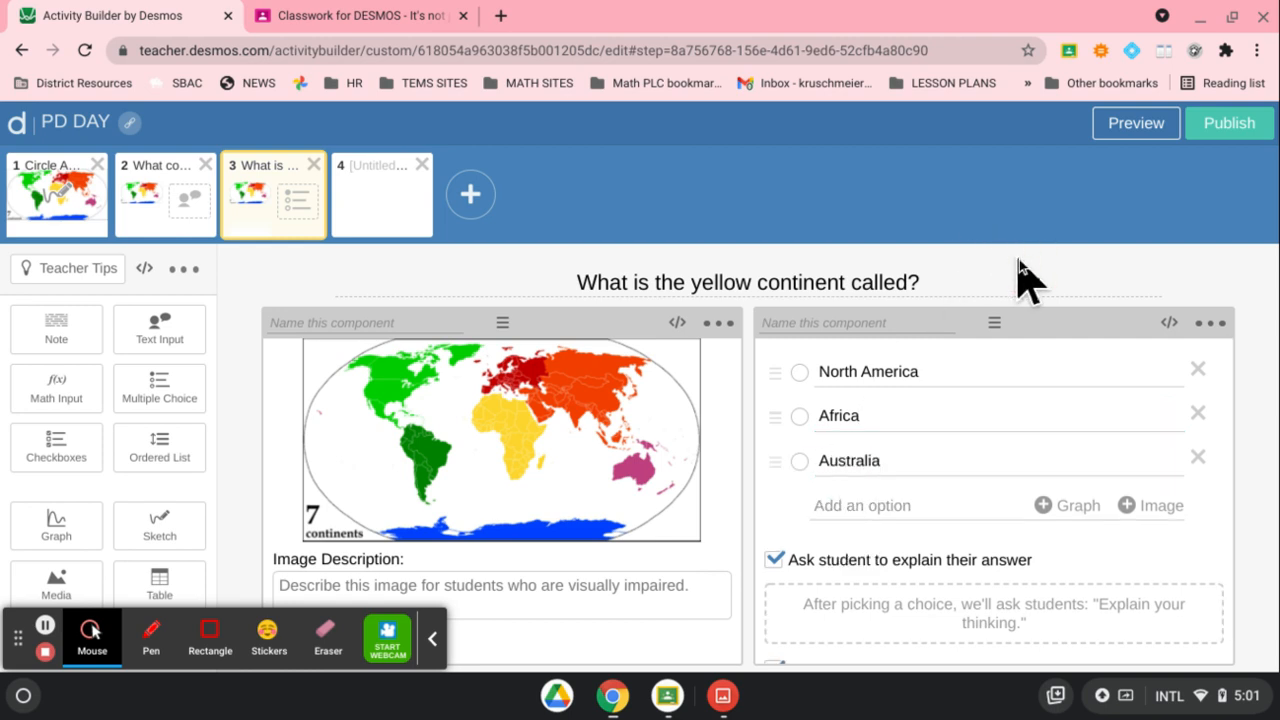
Turn off asking students to explain their answer on the multiple choice question, and check screen 3 in the student preview
click(776, 560)
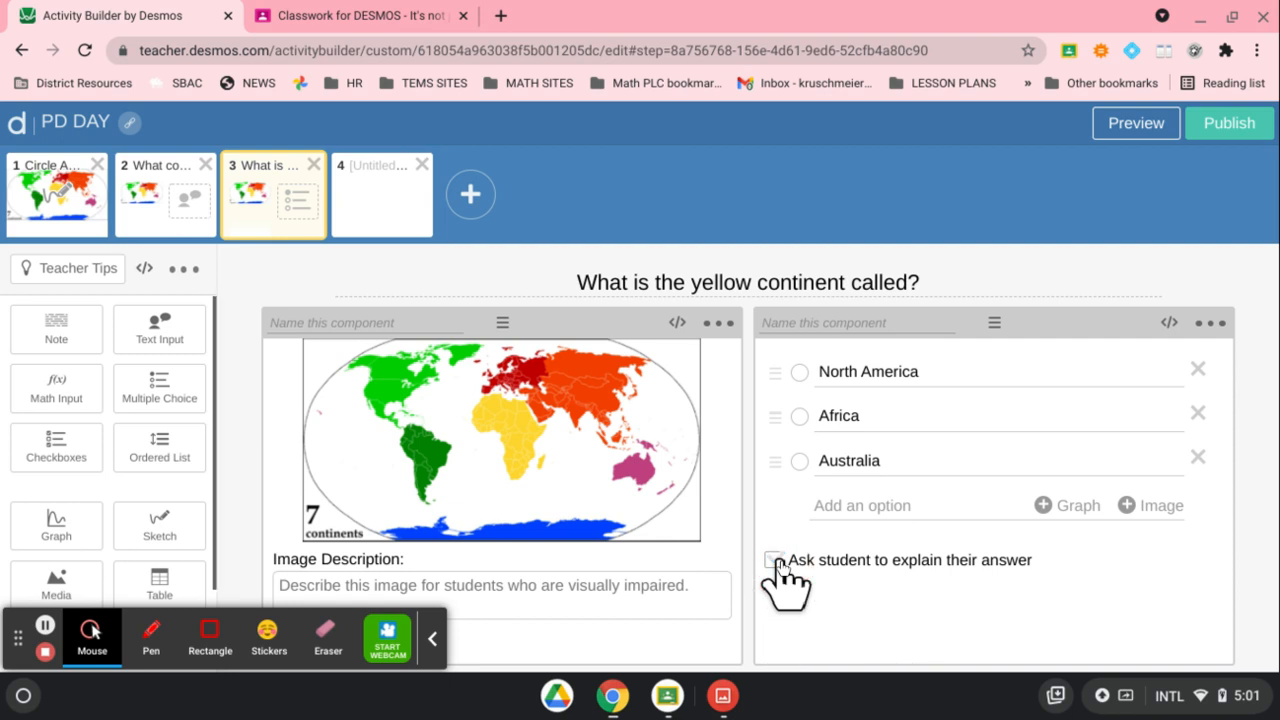
click(776, 560)
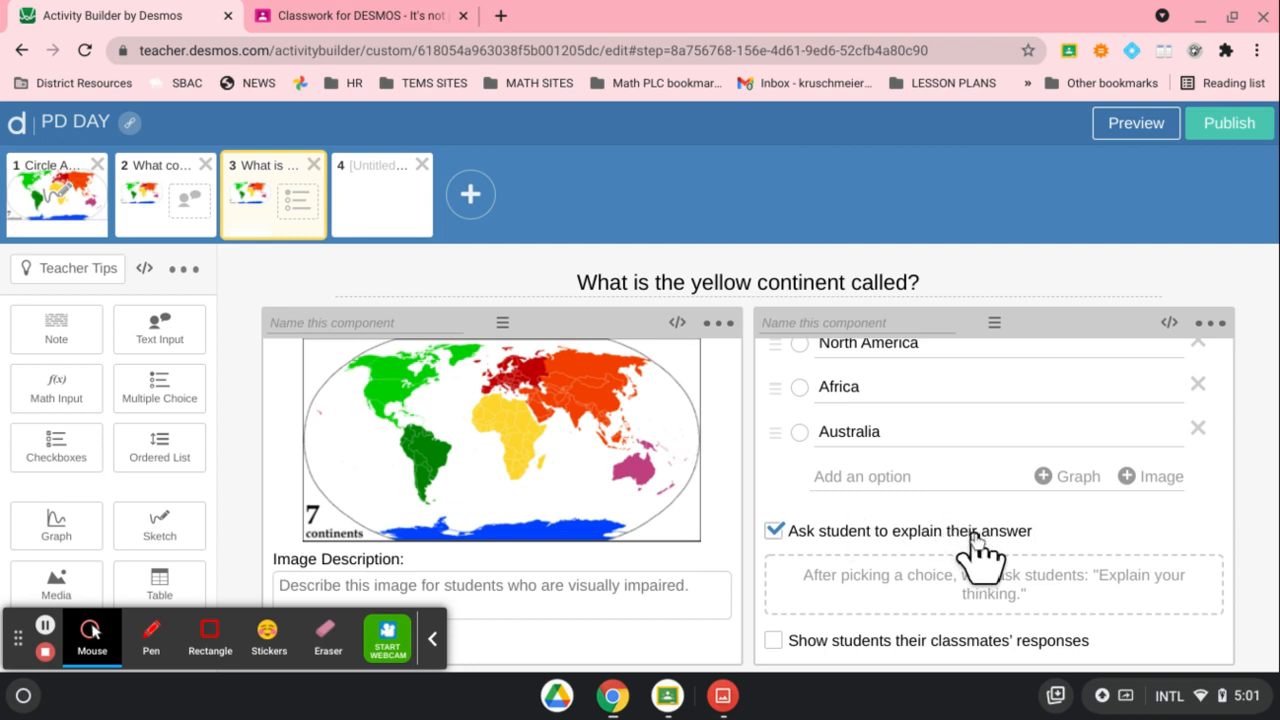
click(773, 641)
click(773, 640)
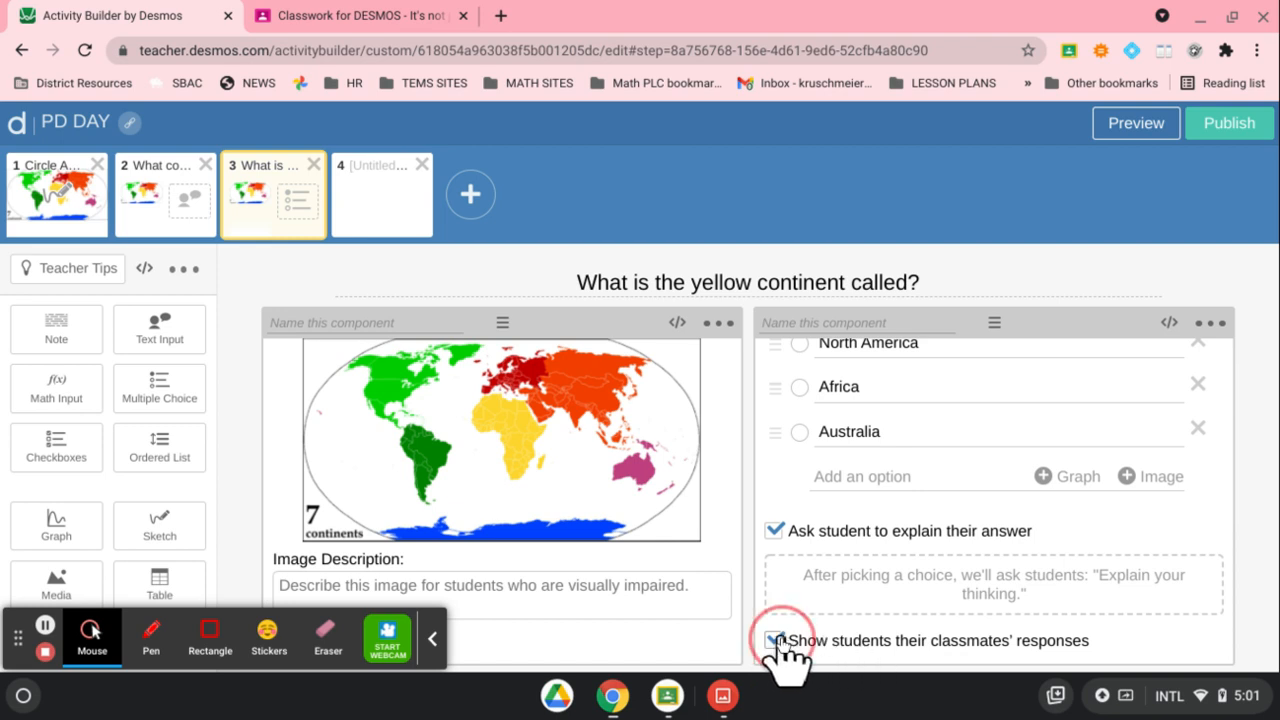
click(774, 532)
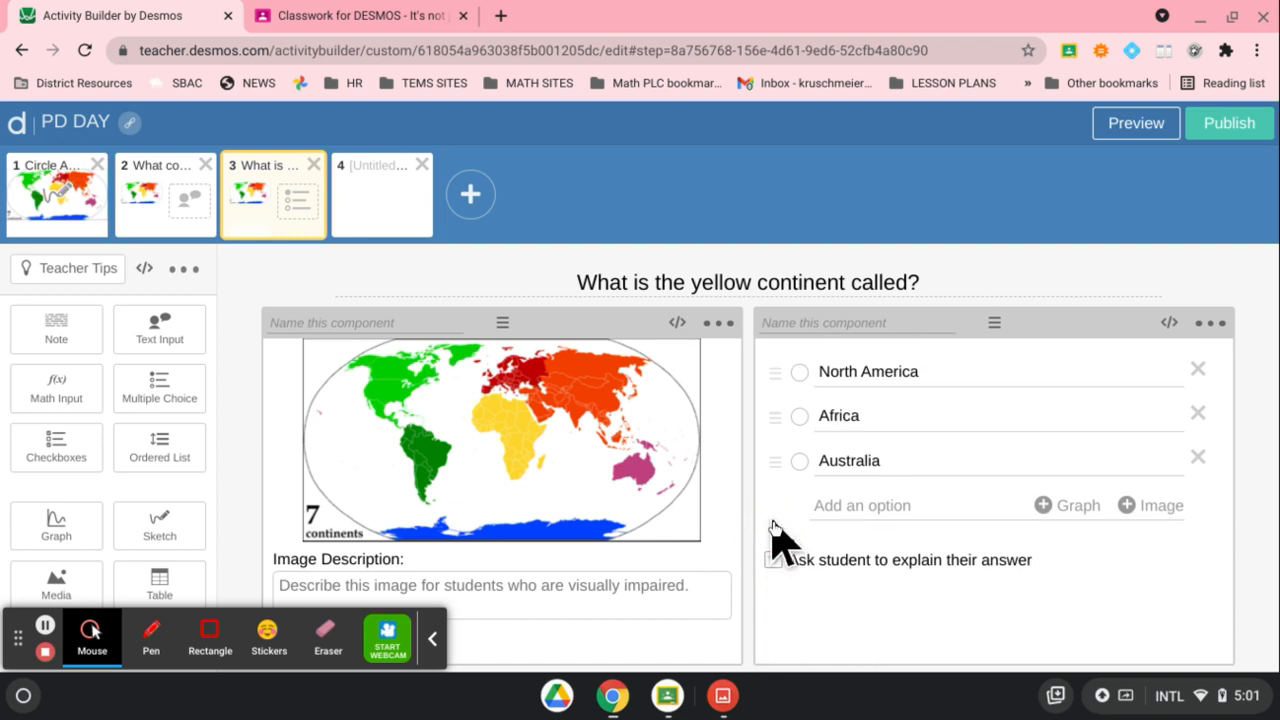
click(1132, 122)
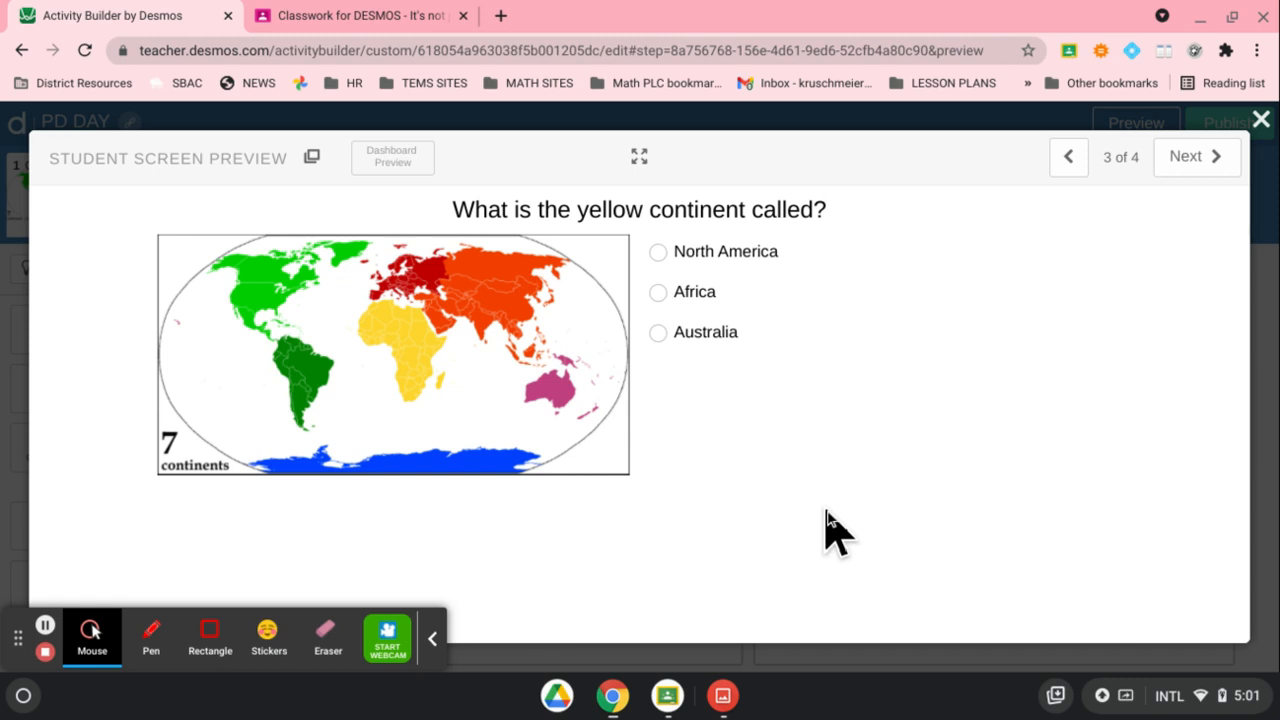
click(1261, 119)
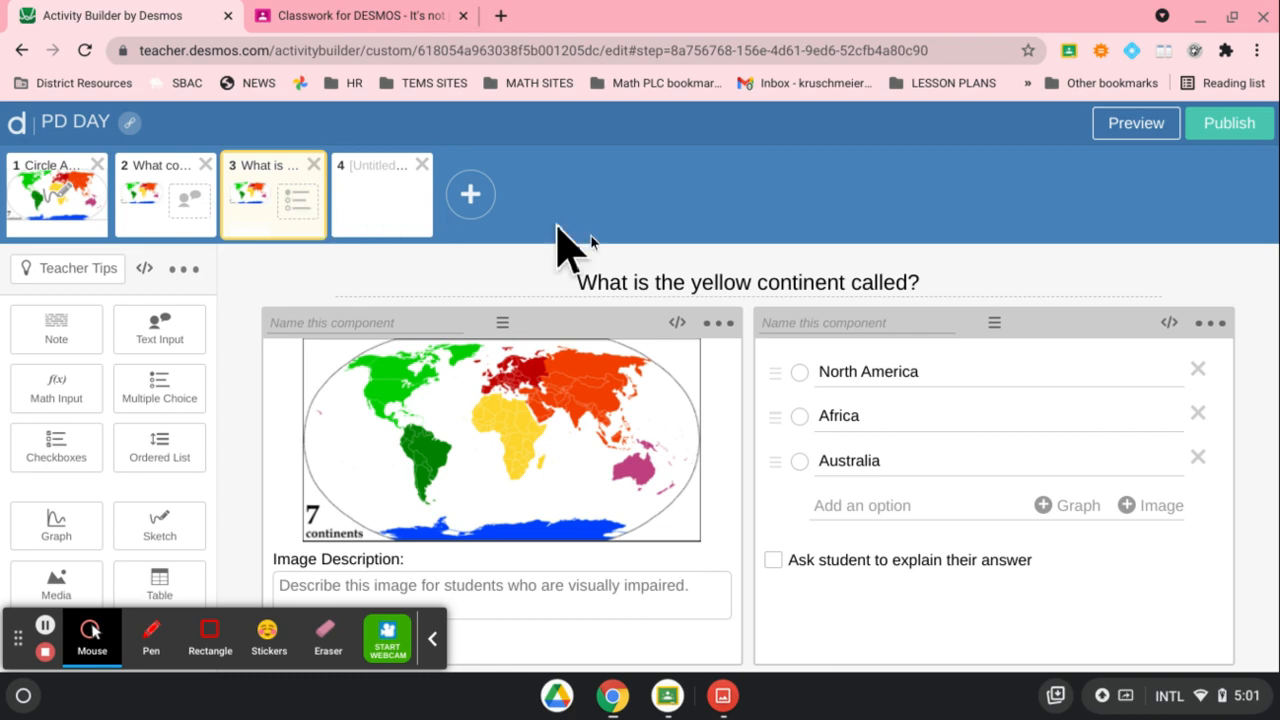
Duplicate screen 3 with the question reworded to "What is the light green continent called?", and open the empty screen 5 for editing
click(190, 271)
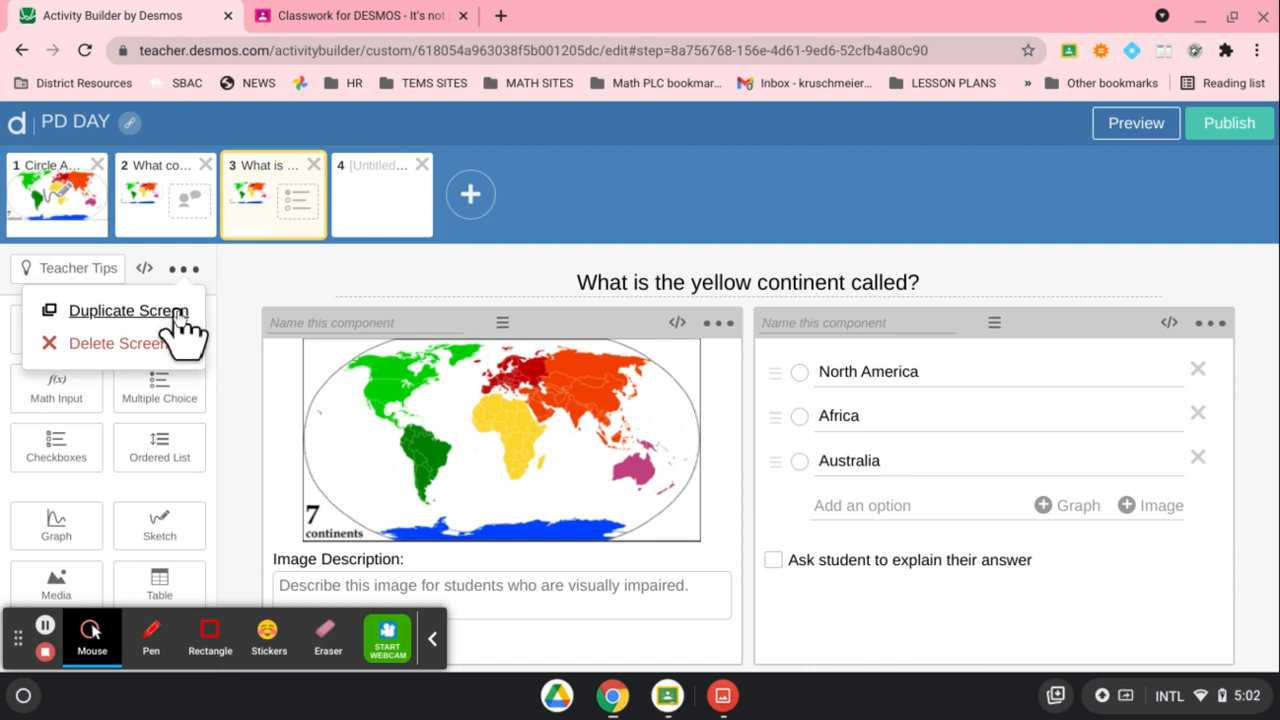
click(180, 315)
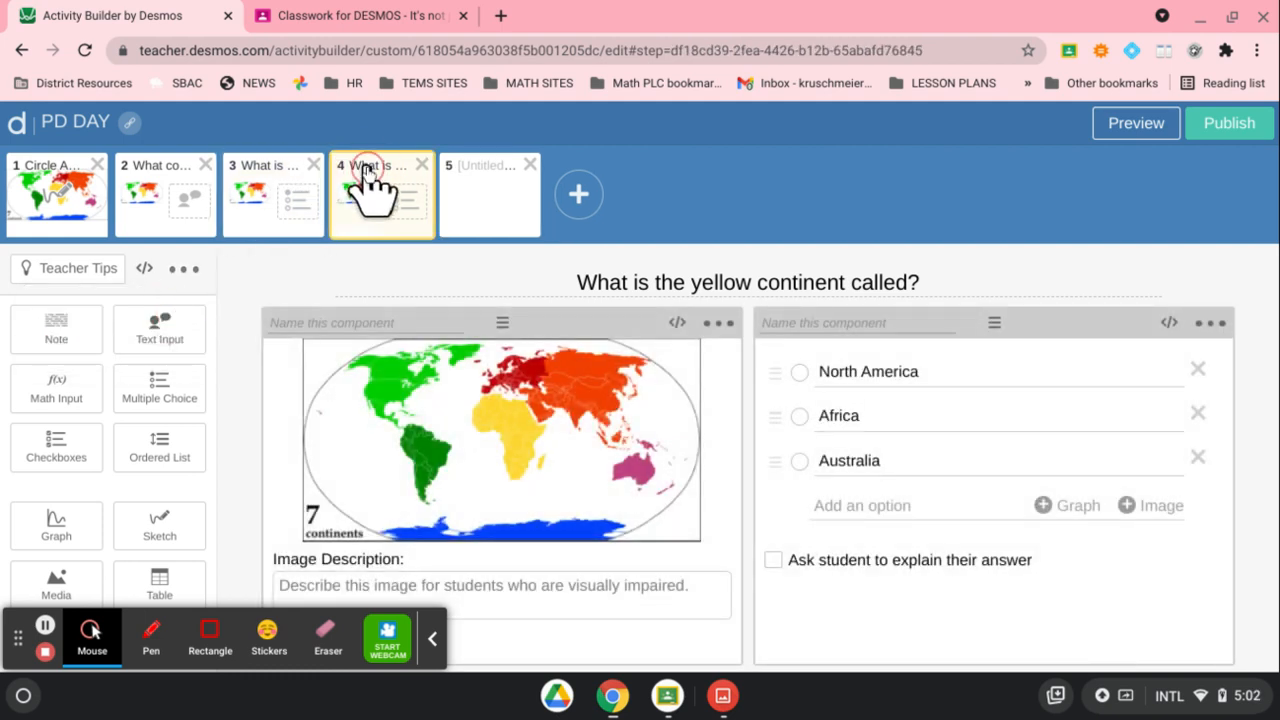
click(697, 285)
drag(697, 285, 749, 286)
text(light green)
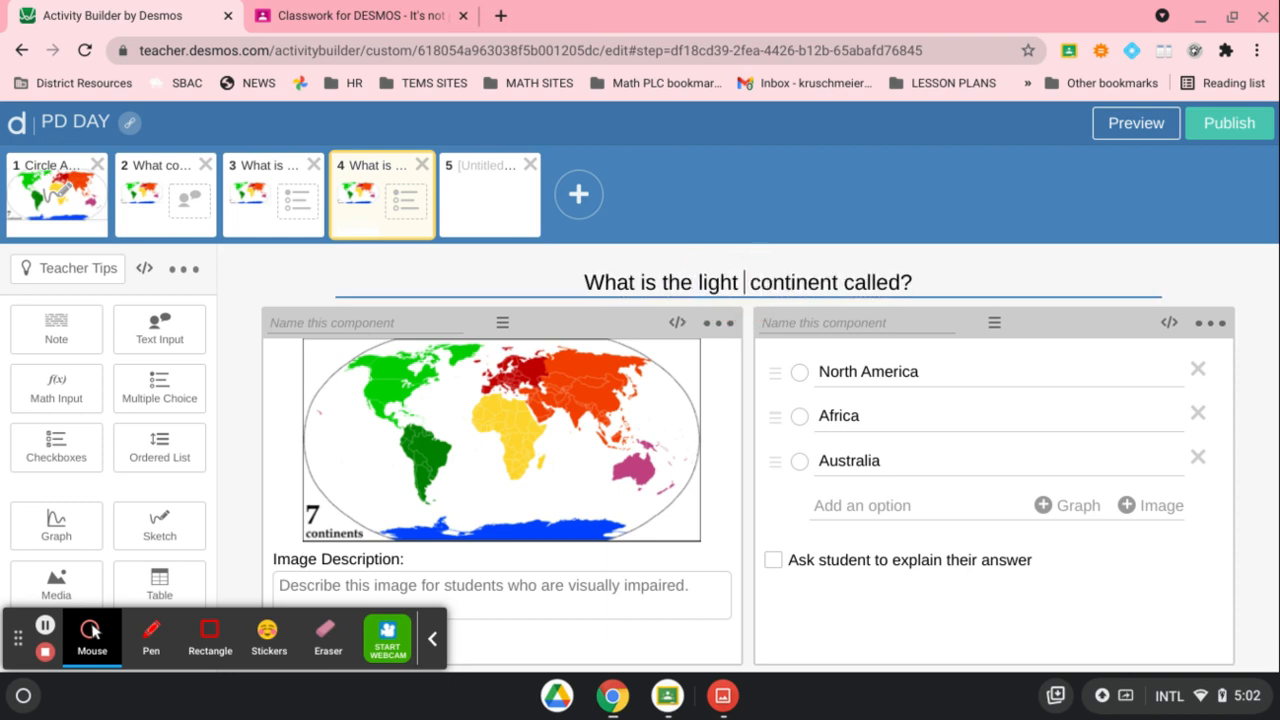
click(871, 215)
click(497, 214)
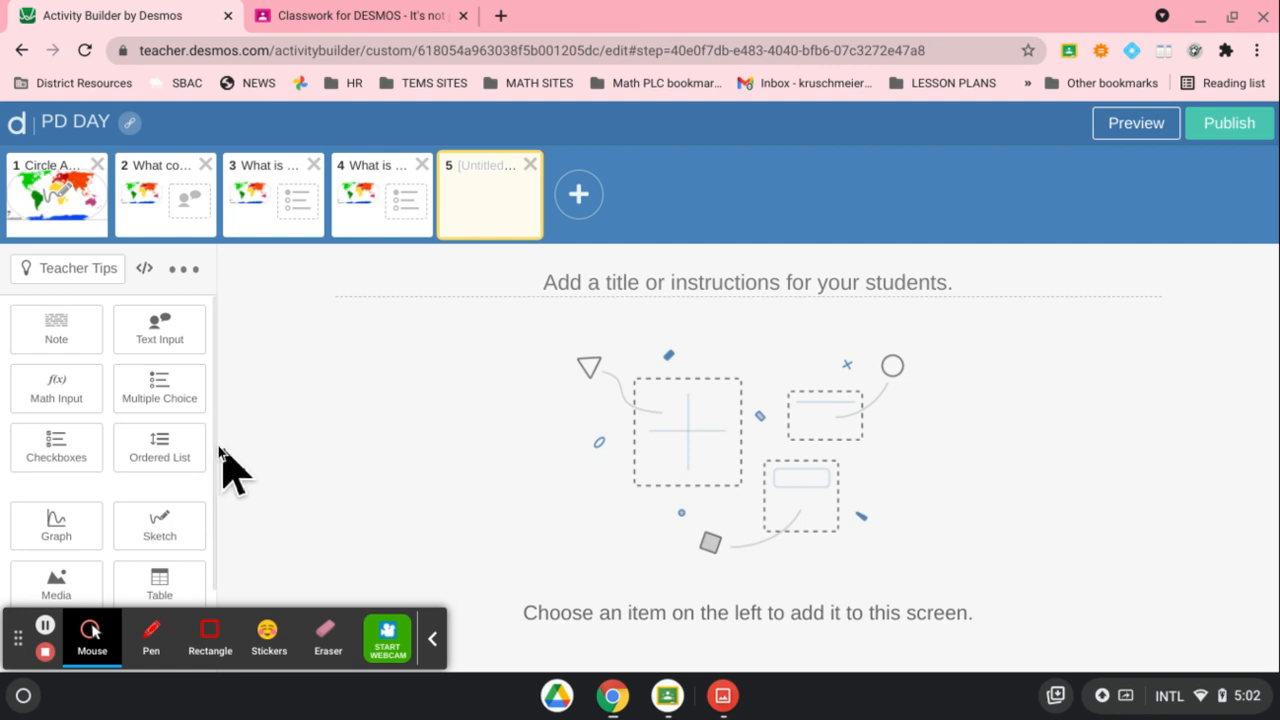
click(61, 443)
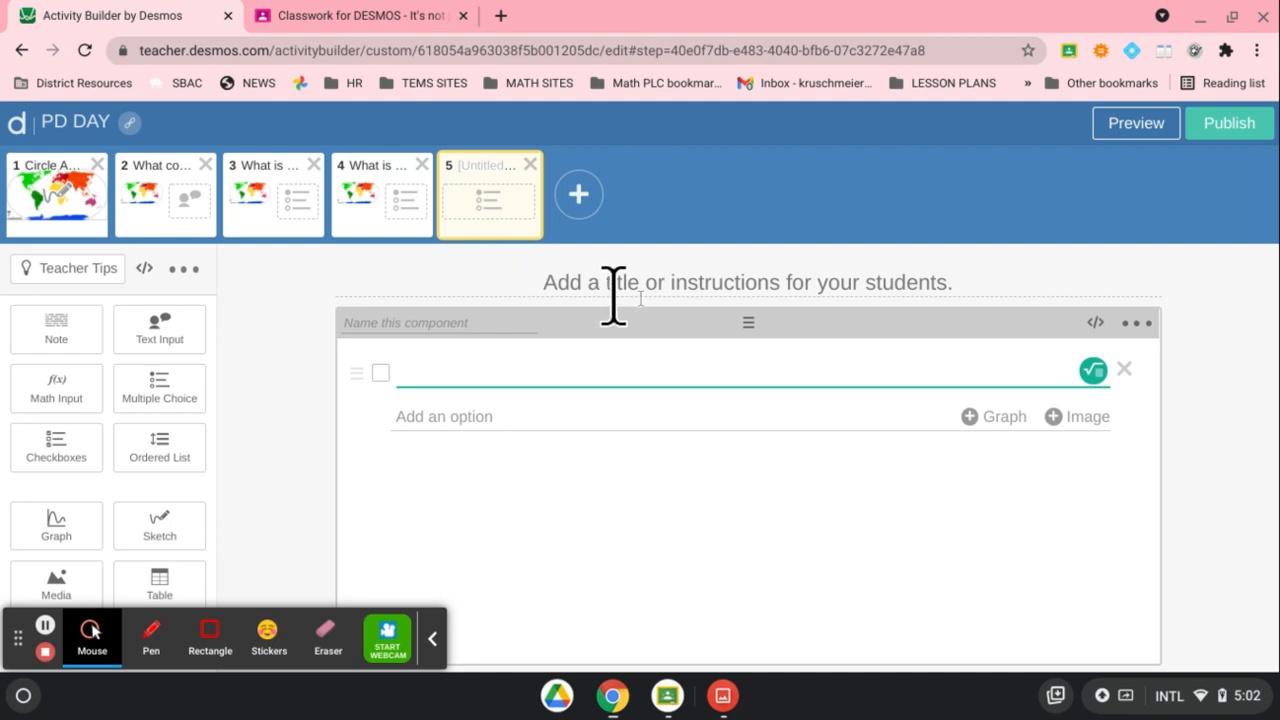
click(1137, 323)
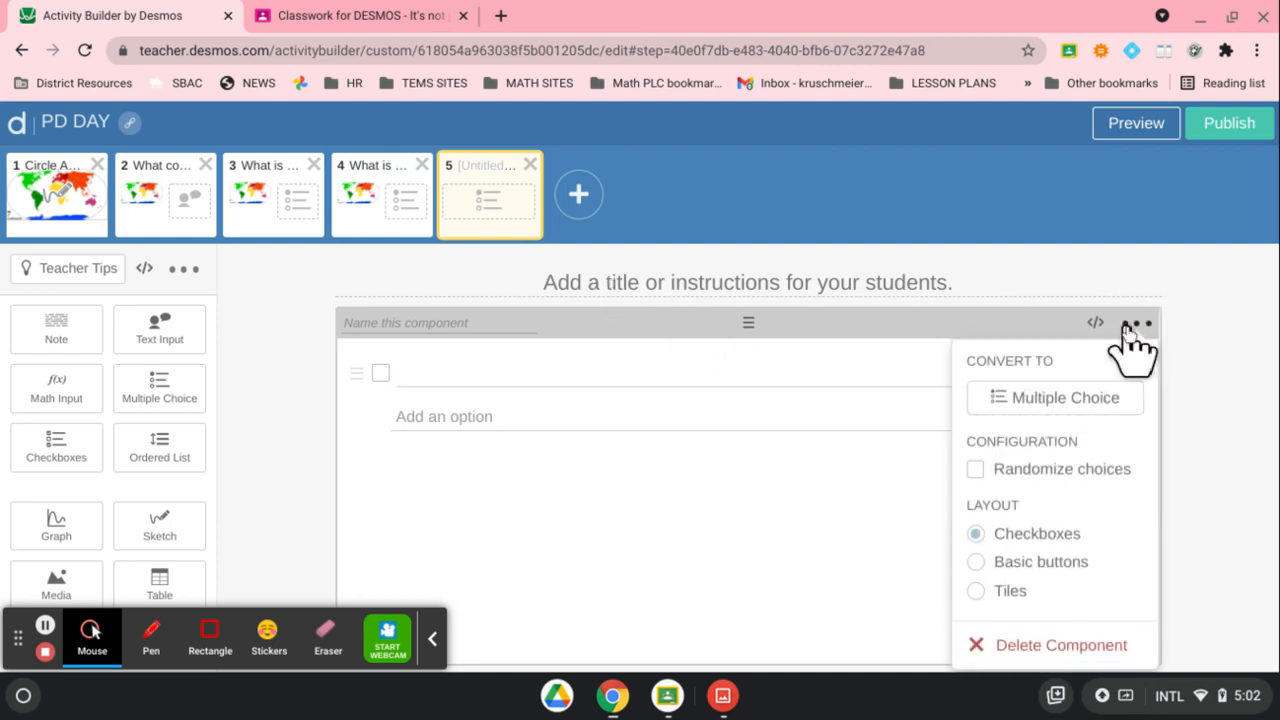
click(1066, 647)
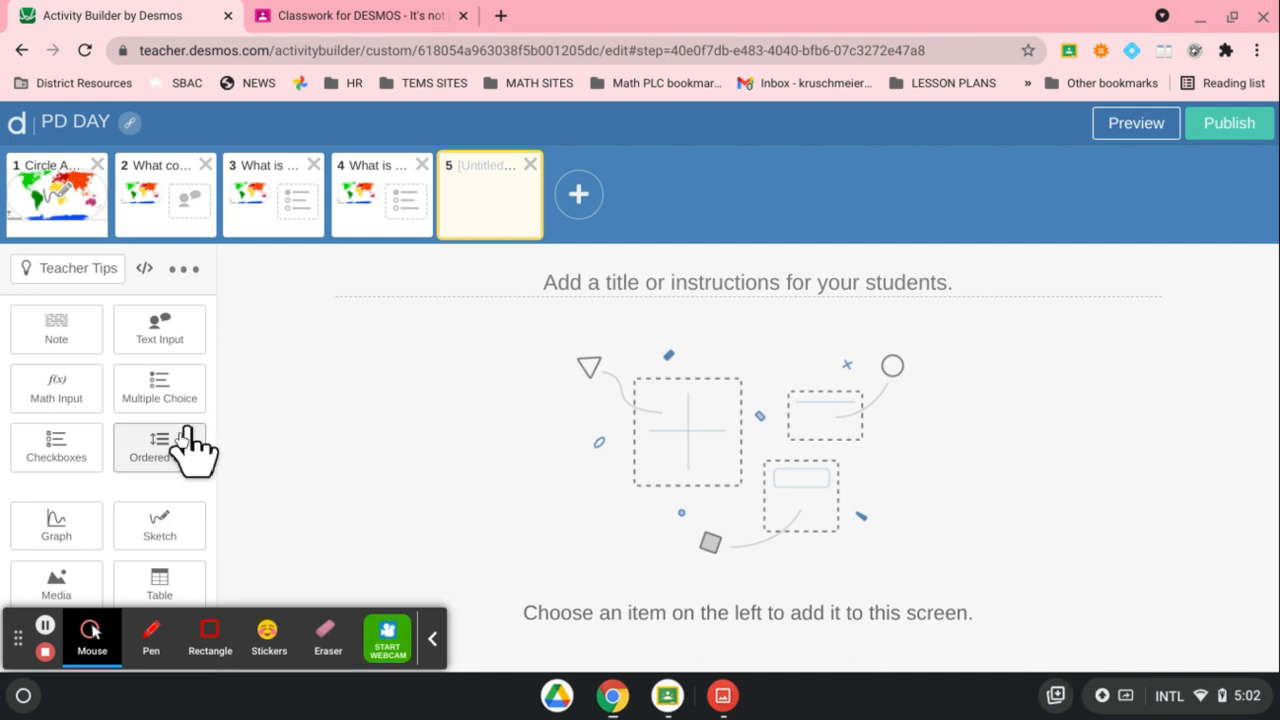
Add a Media component to screen 5 and upload Continents.png from the PD DAY CLIPART folder
click(58, 582)
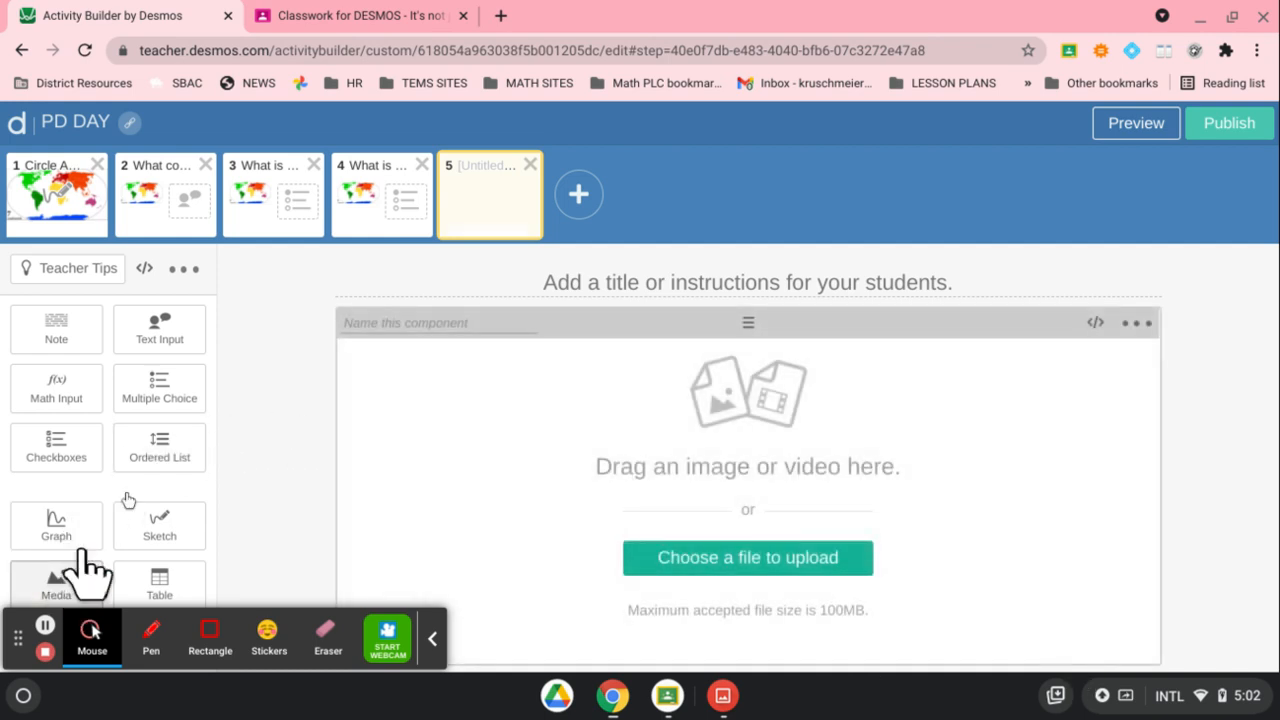
click(793, 562)
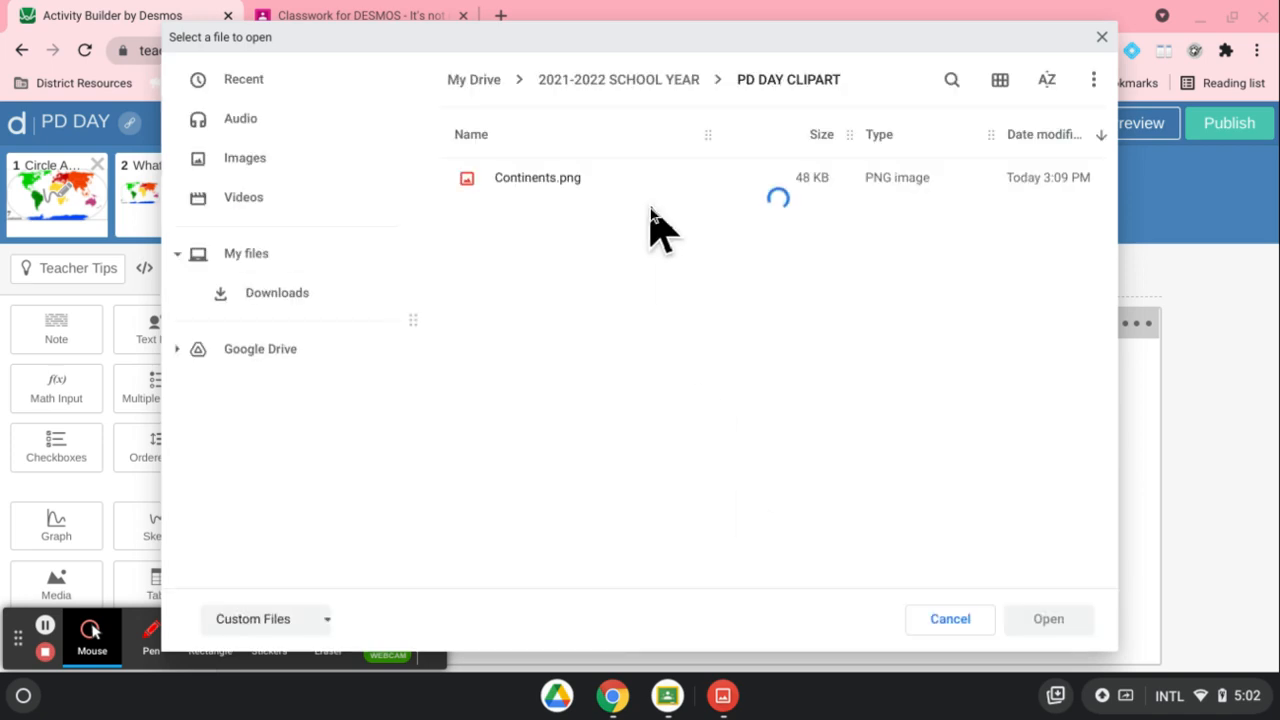
click(573, 183)
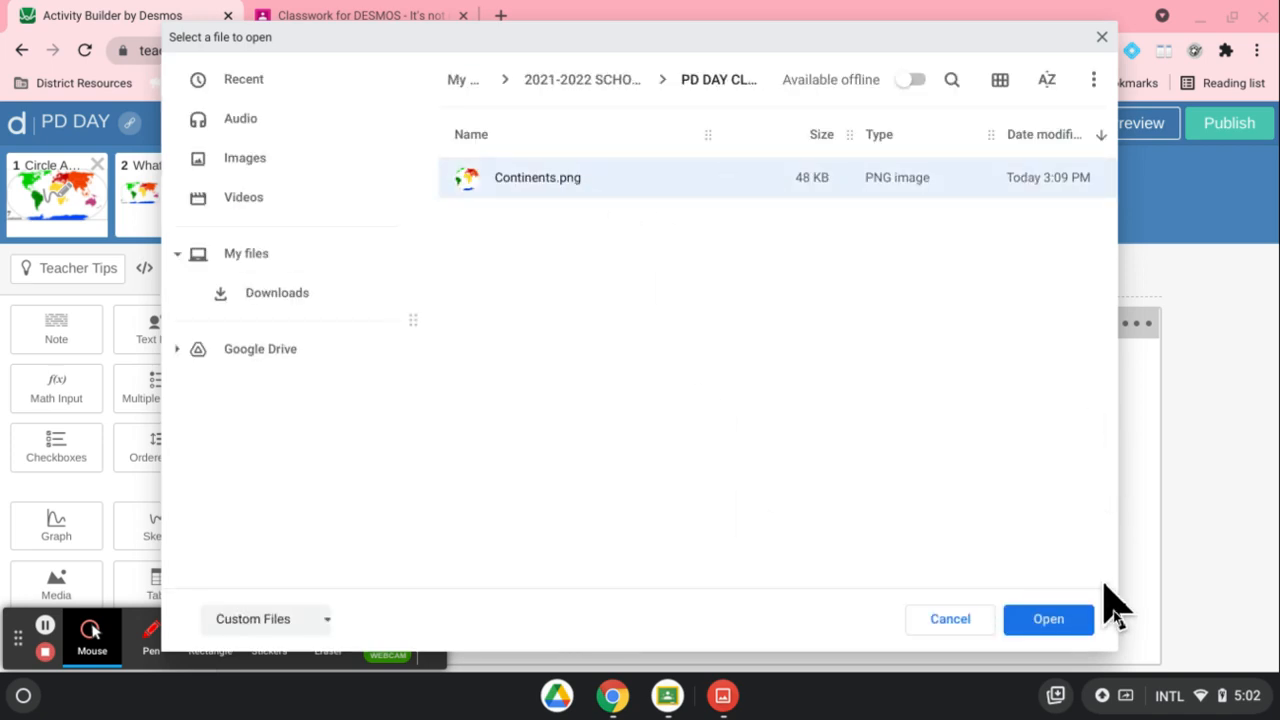
click(1074, 628)
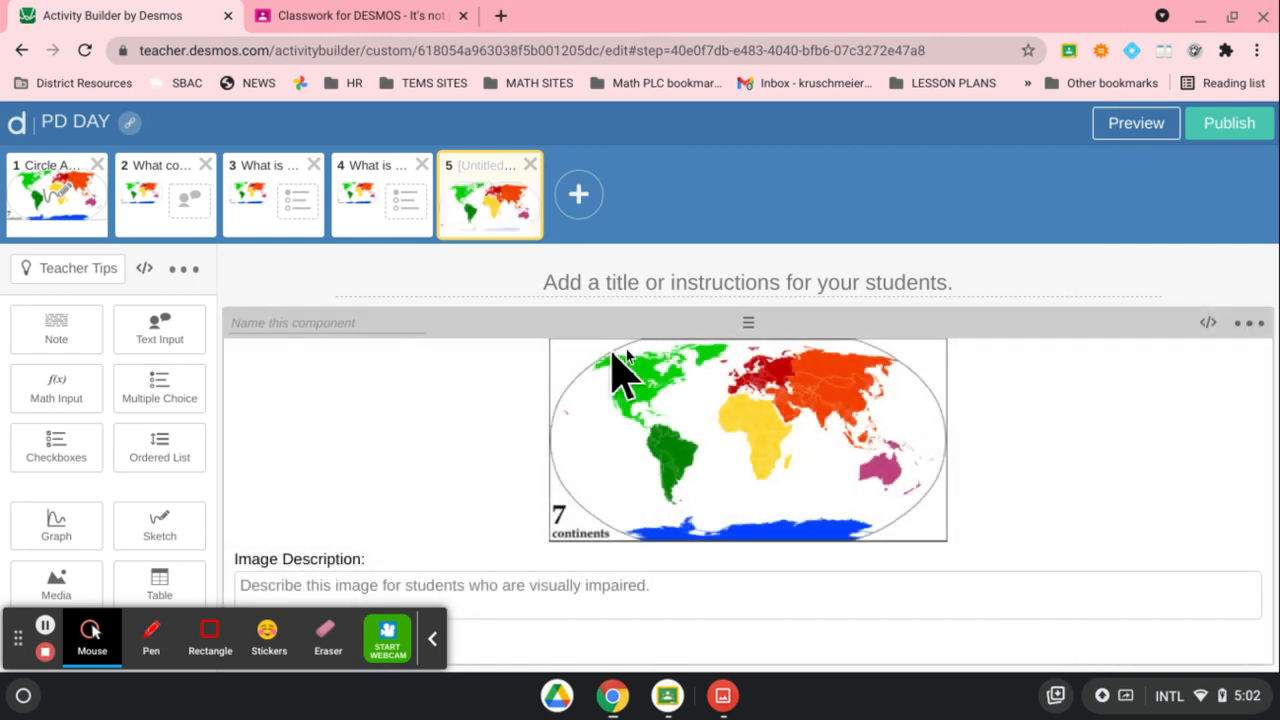
Enter "What continents have you been to?" as the student instructions for screen 5
click(727, 281)
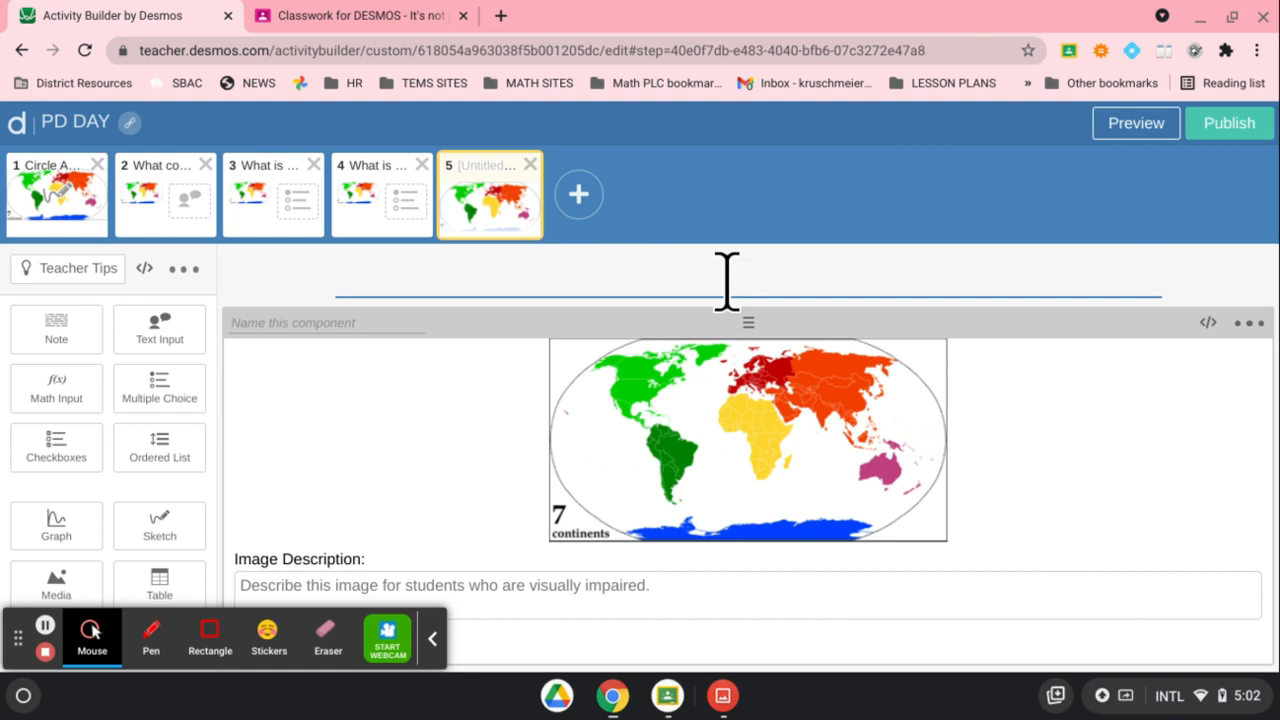
text(What contin)
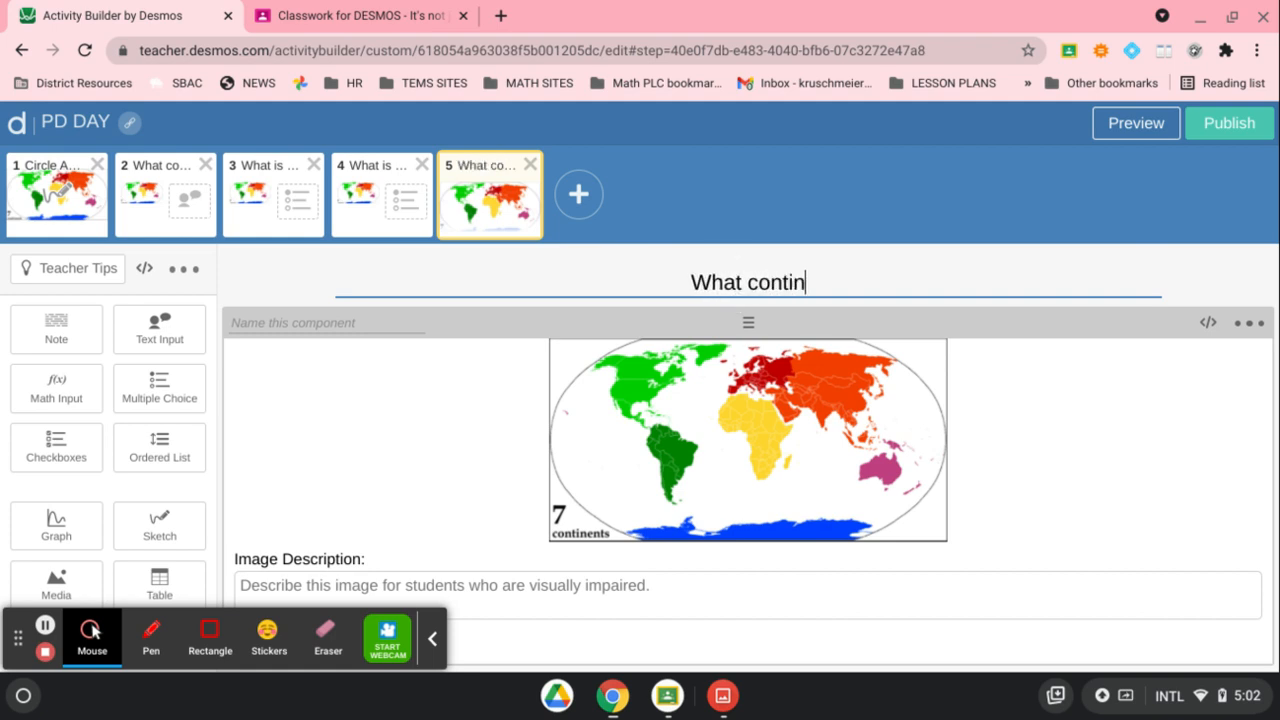
text(ents have you )
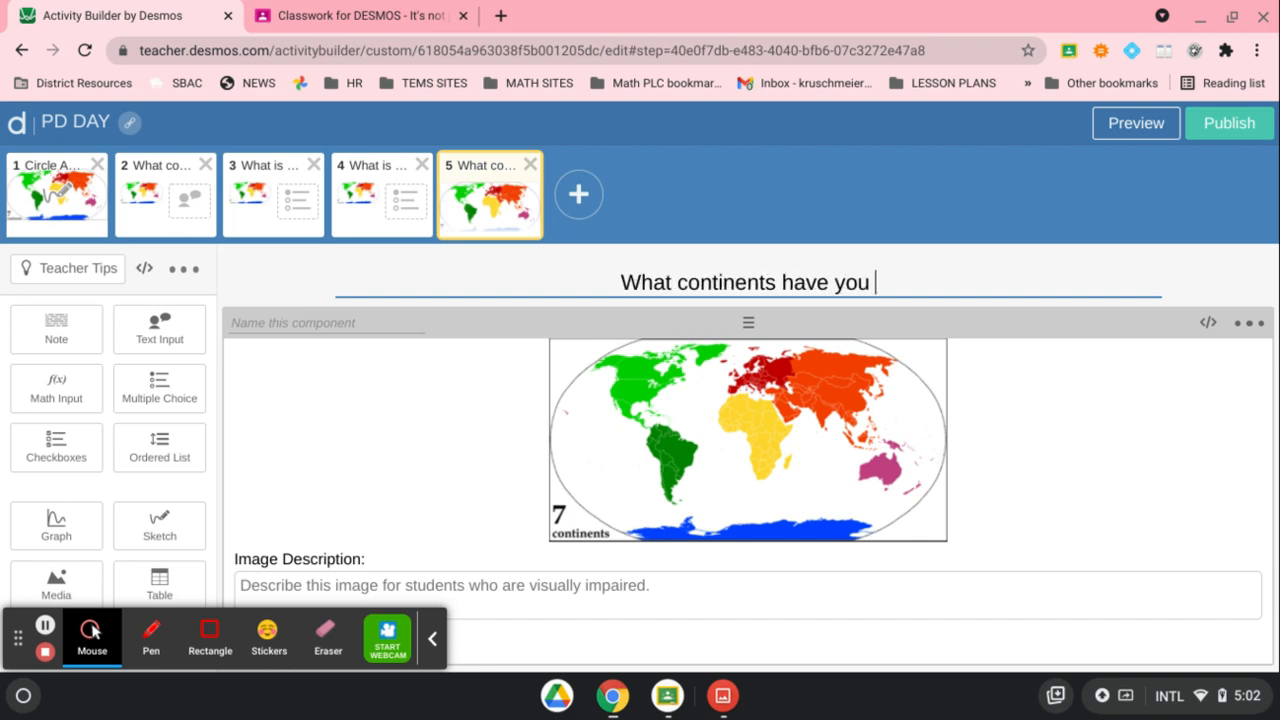
text(been to?)
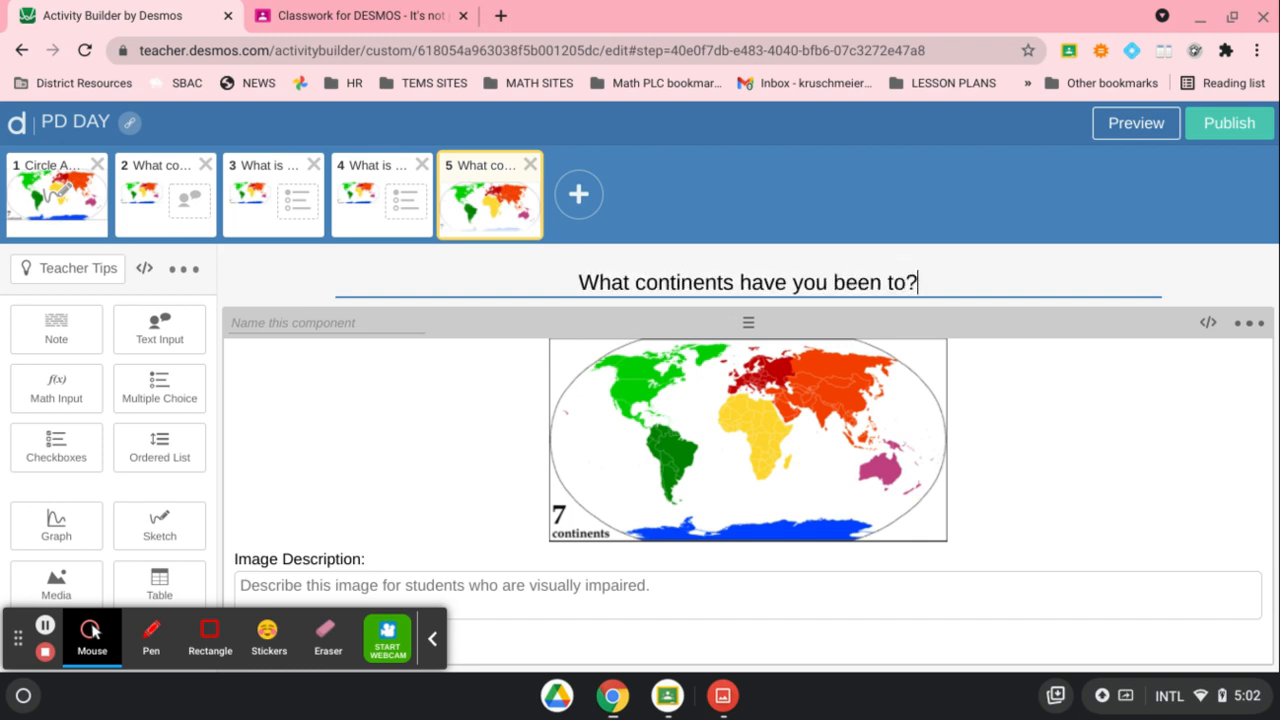
Add a Checkboxes component beside the map on screen 5 with the options North America, South America and Africa
click(58, 450)
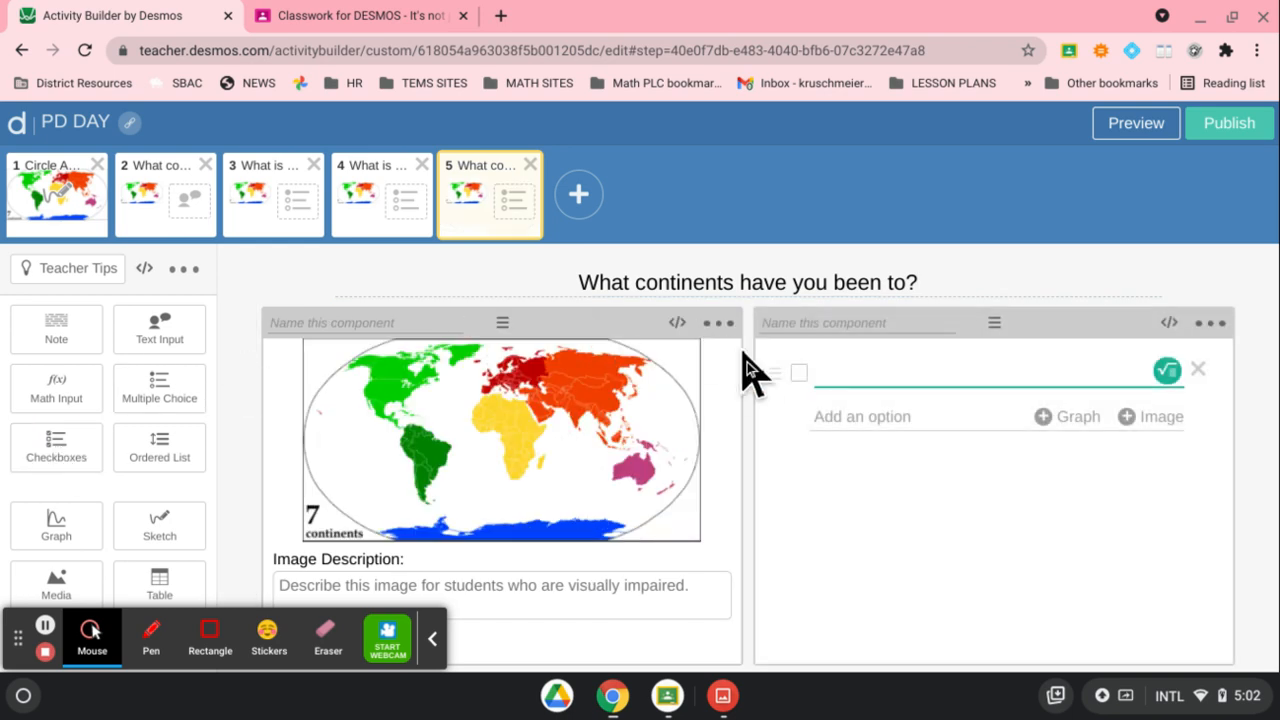
click(836, 418)
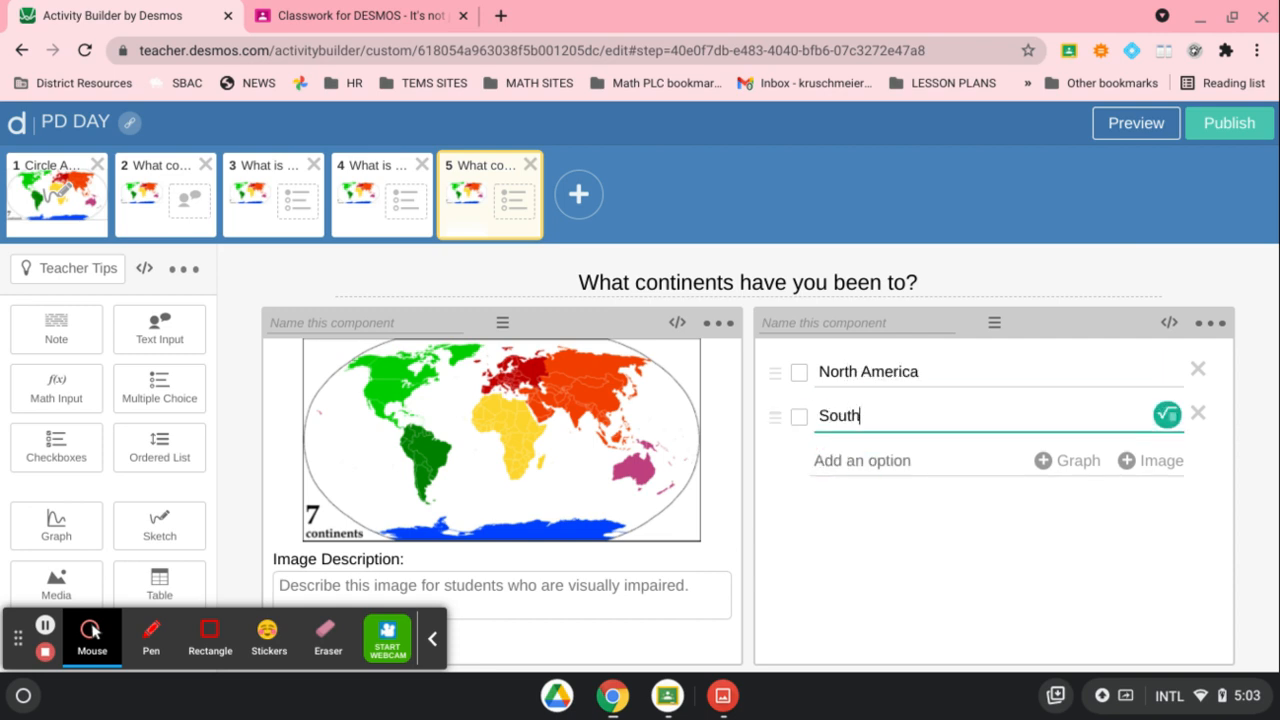
click(826, 462)
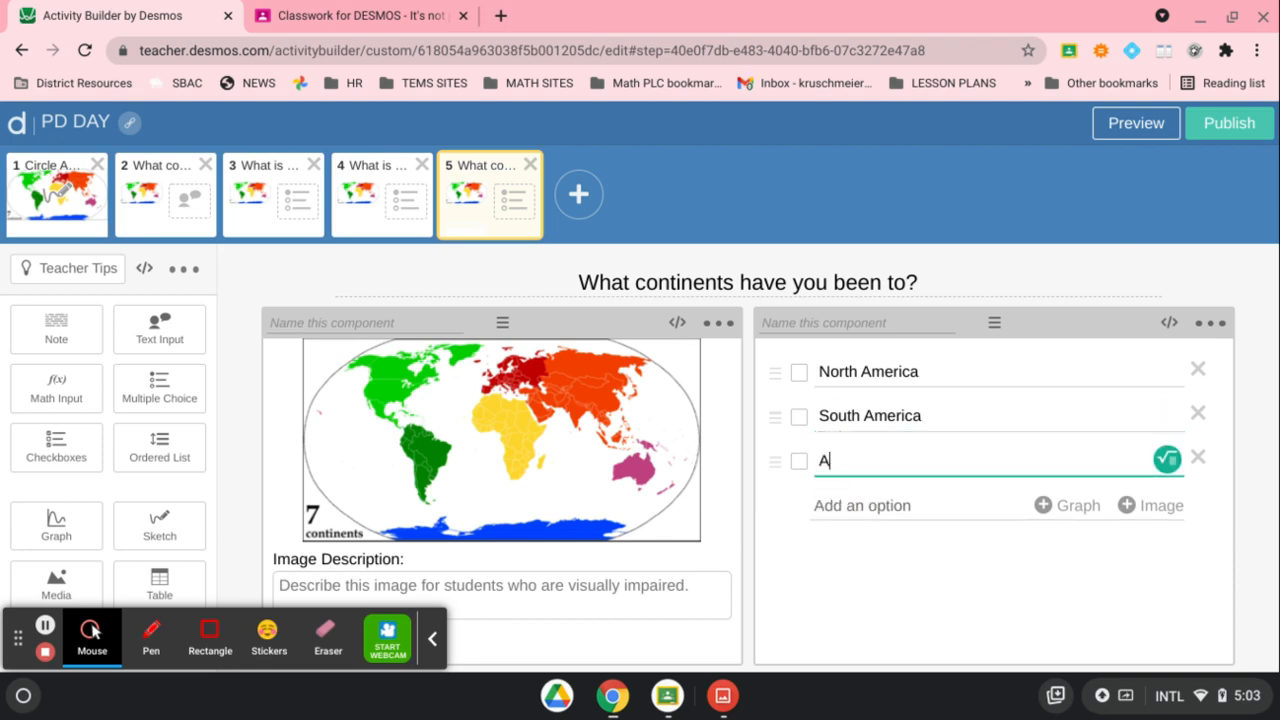
click(1020, 230)
Test the North America and South America checkboxes of screen 5 in the student preview, and return to the editor
click(1113, 130)
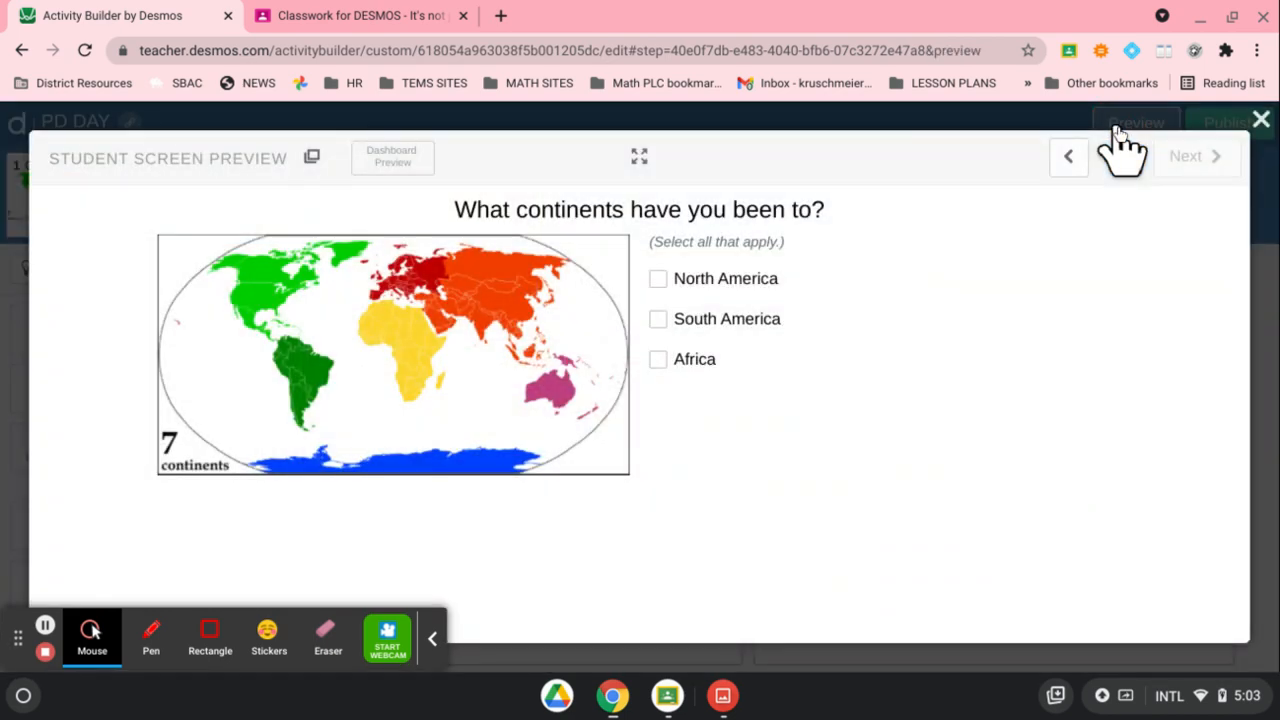
click(664, 282)
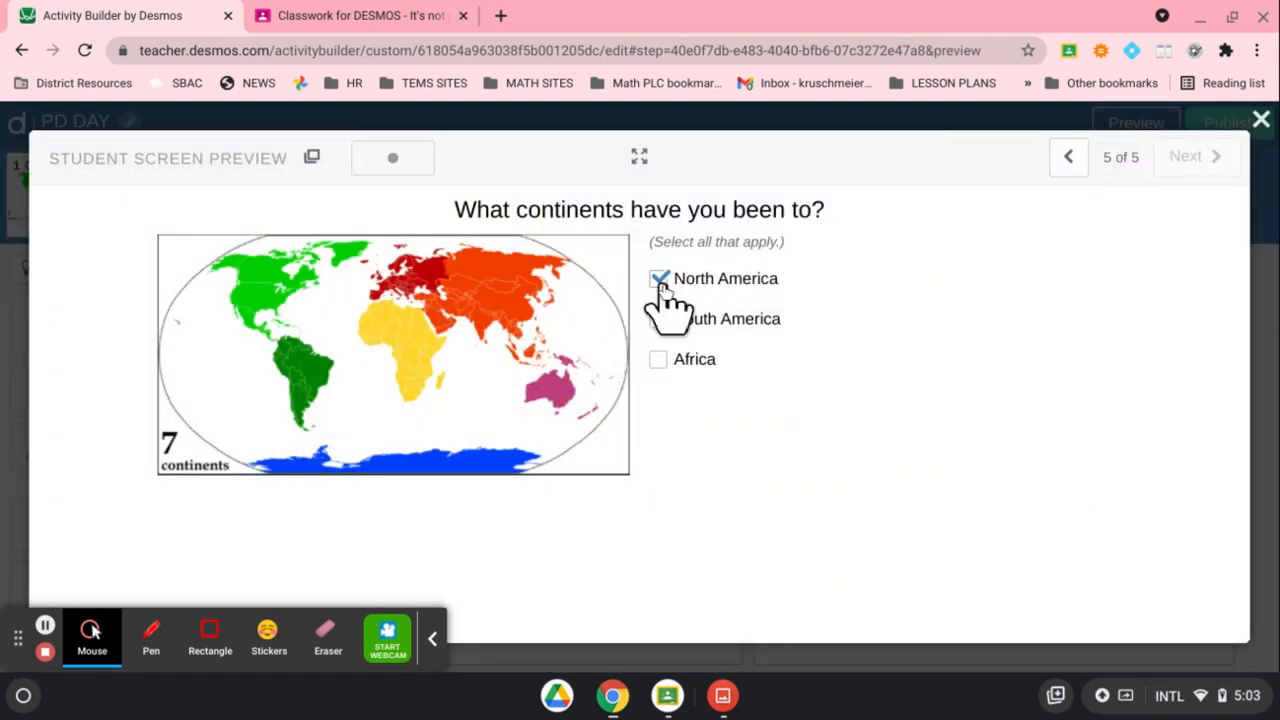
click(661, 280)
click(660, 320)
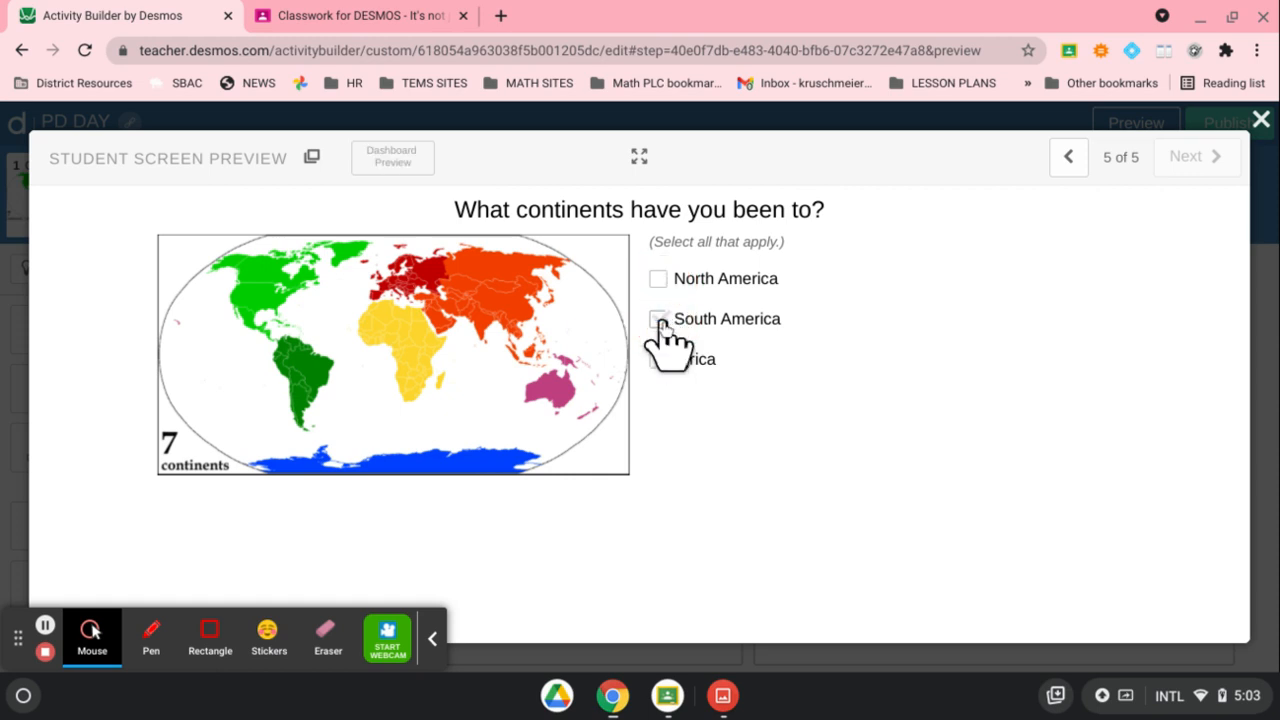
click(1261, 120)
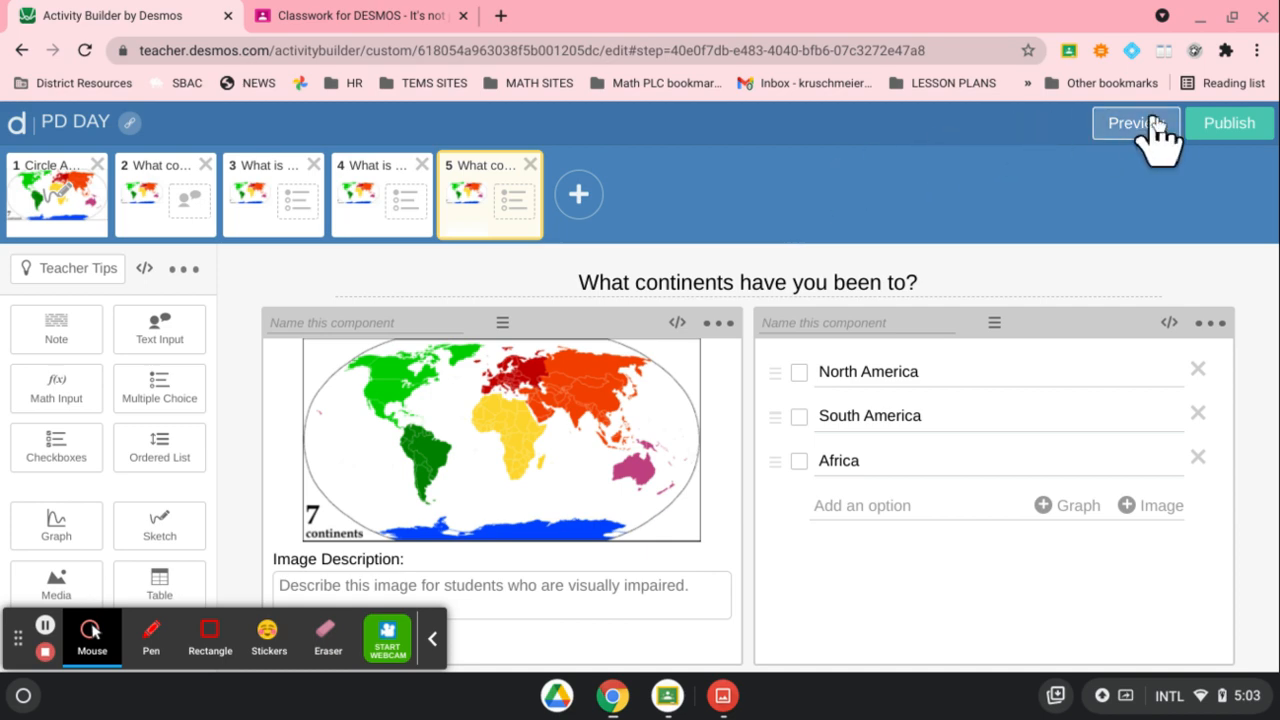
Publish the PD DAY activity and look over its overview page
click(1218, 125)
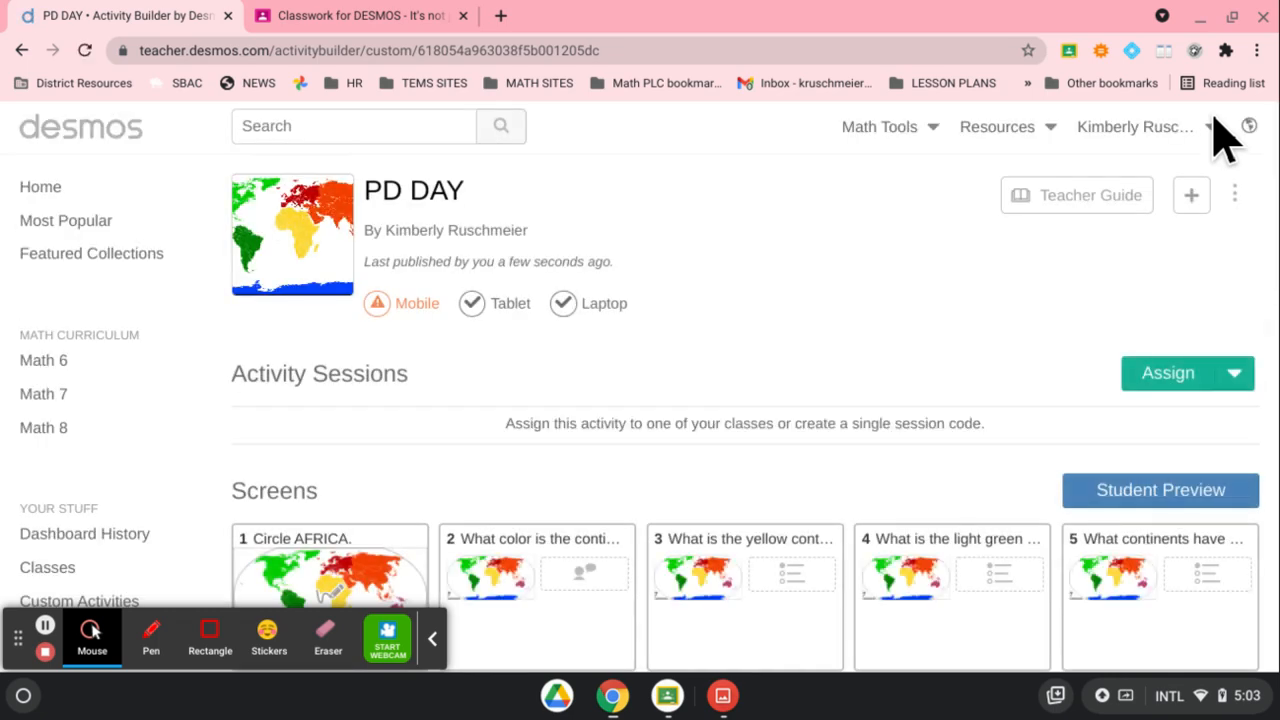
scroll(1058, 262, down, 3)
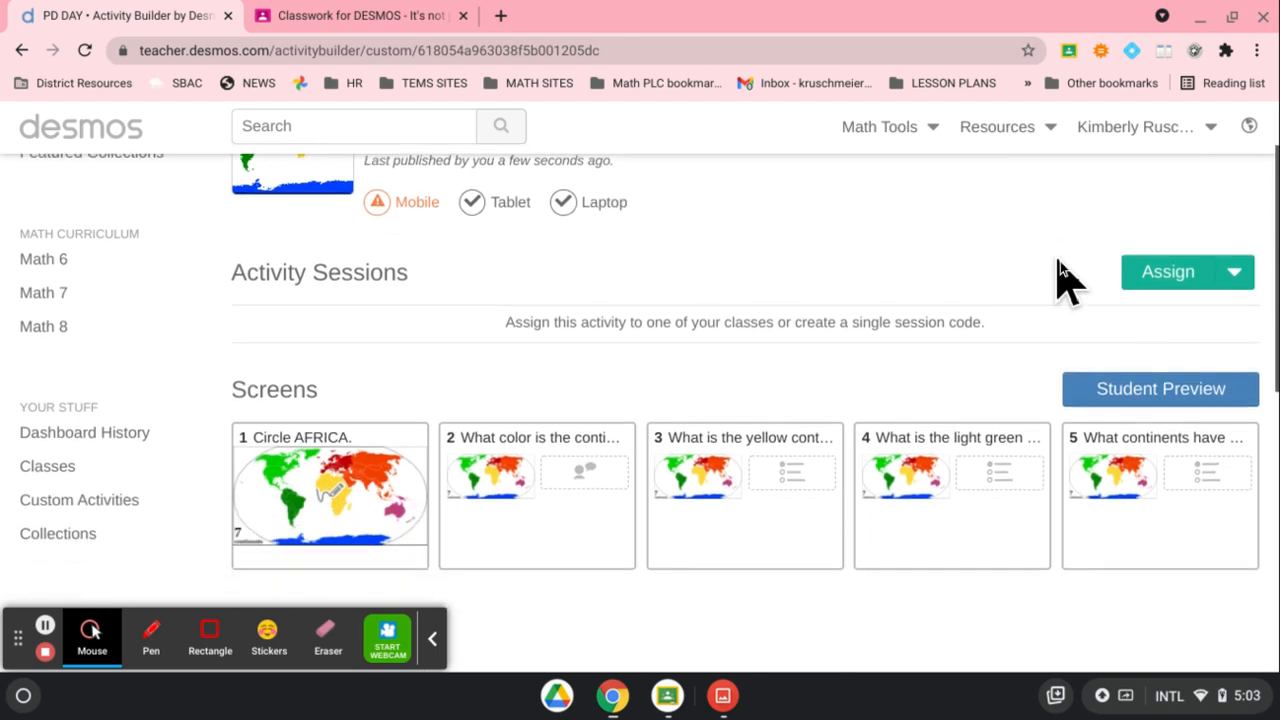
scroll(1060, 261, up, 3)
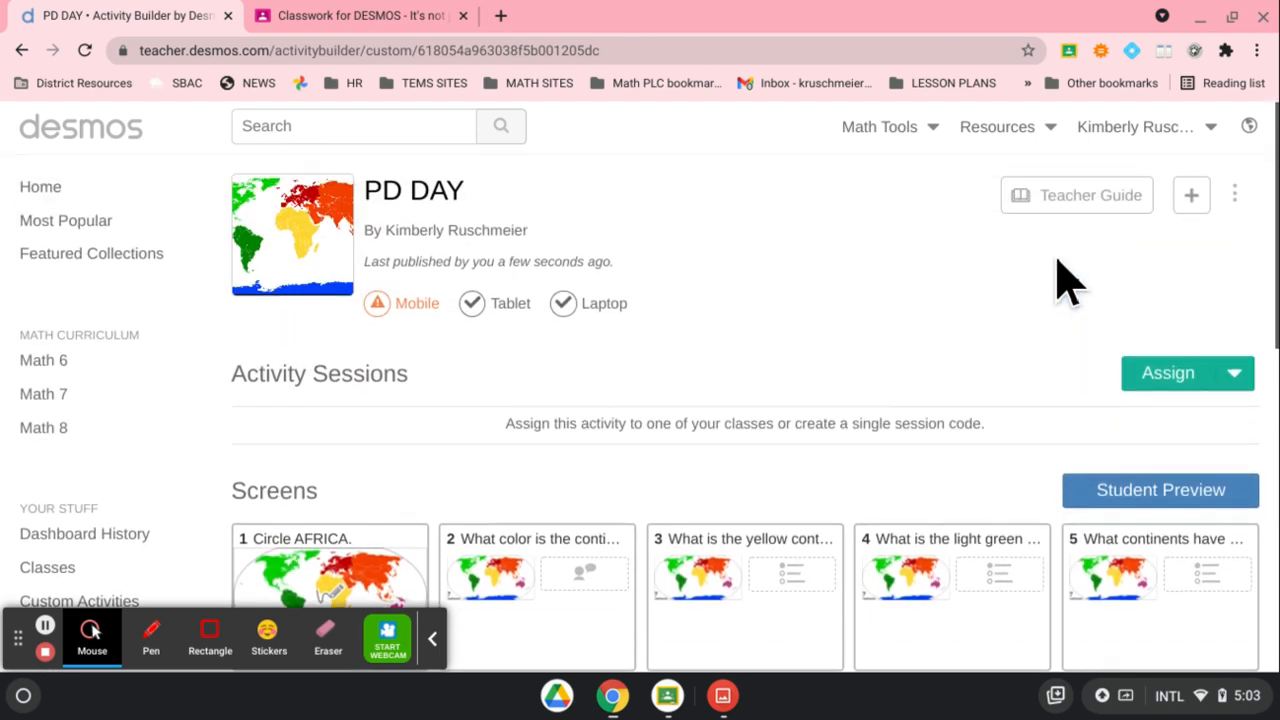
Review the classes PD DAY can be assigned to, and open and look over the class management page
click(1186, 374)
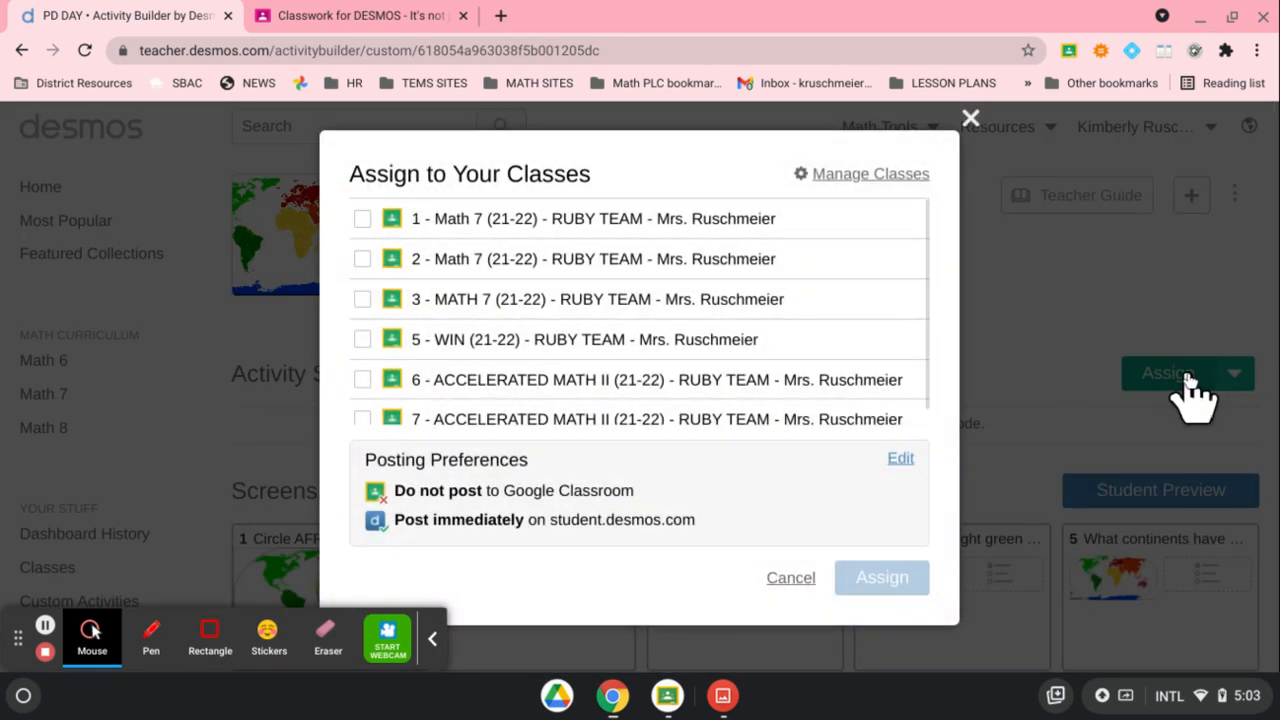
scroll(660, 288, down, 1)
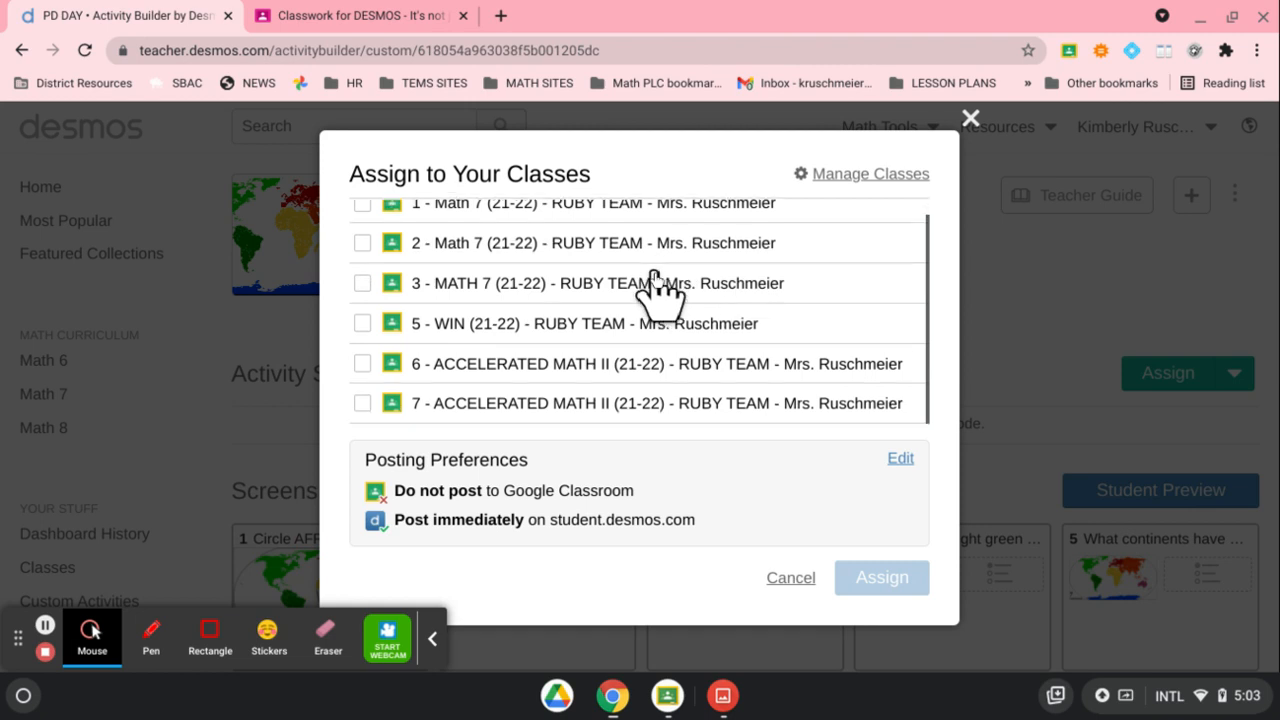
scroll(660, 290, up, 1)
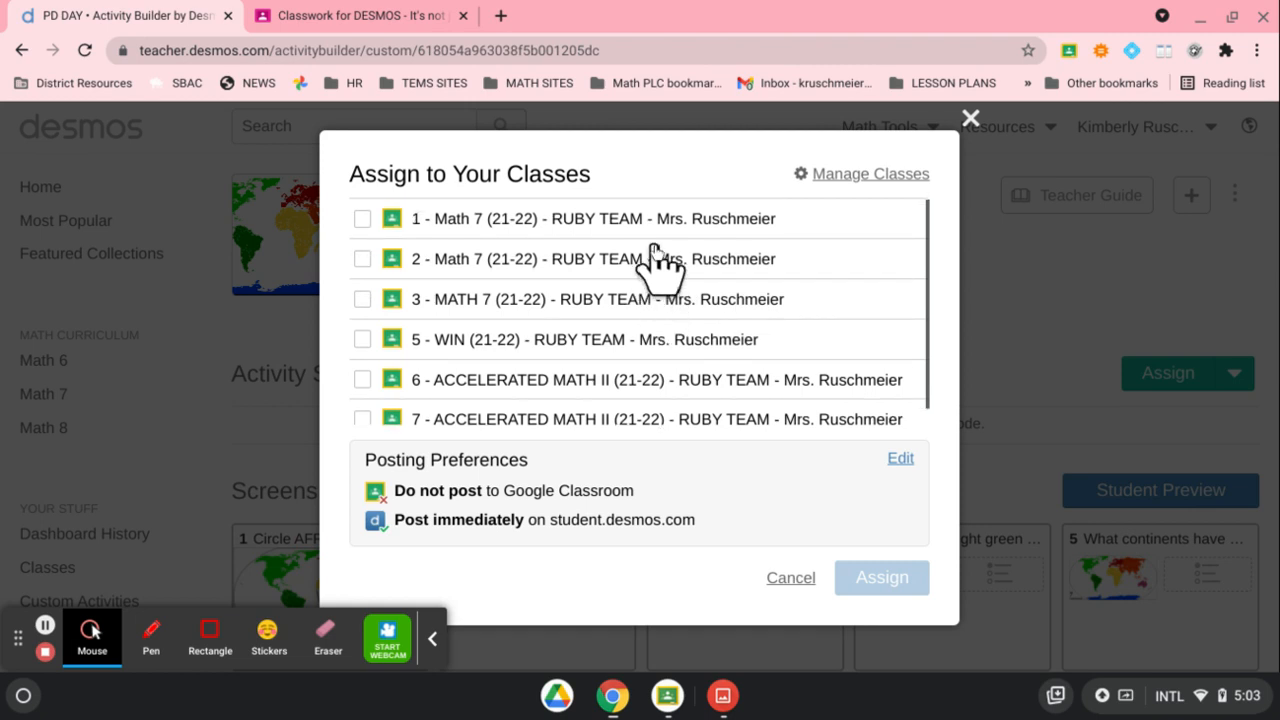
click(843, 175)
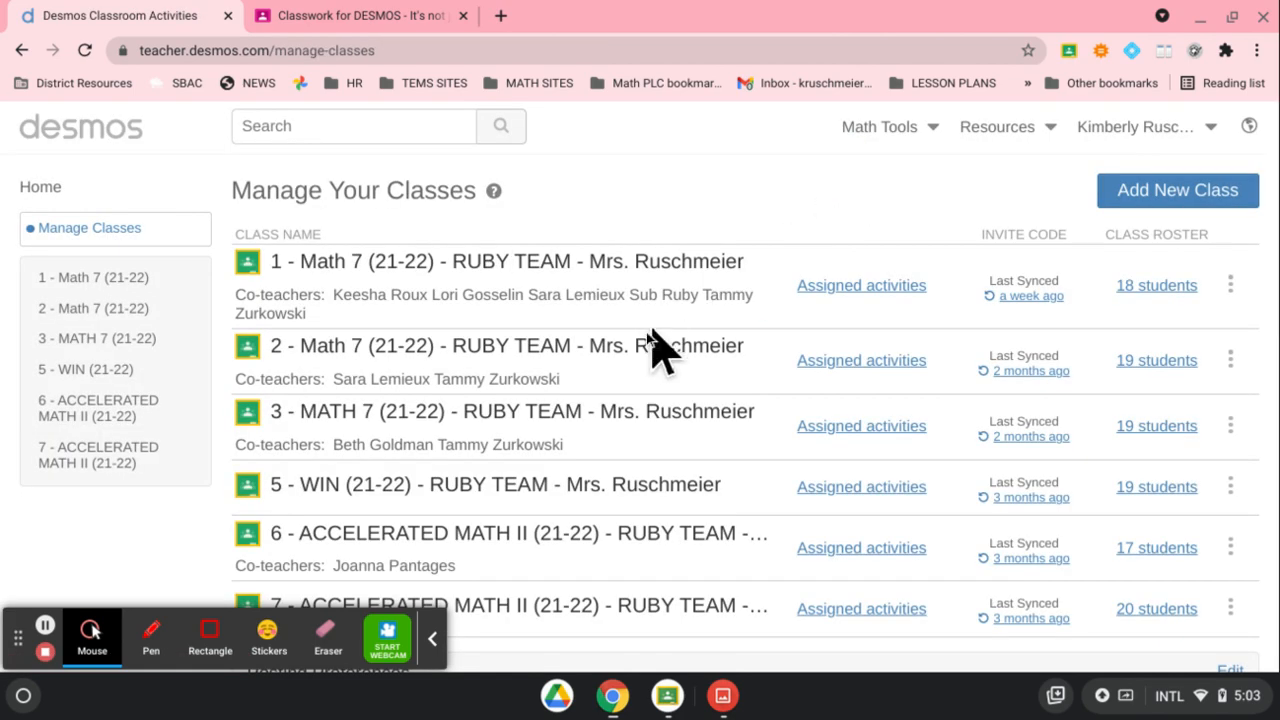
scroll(646, 333, down, 3)
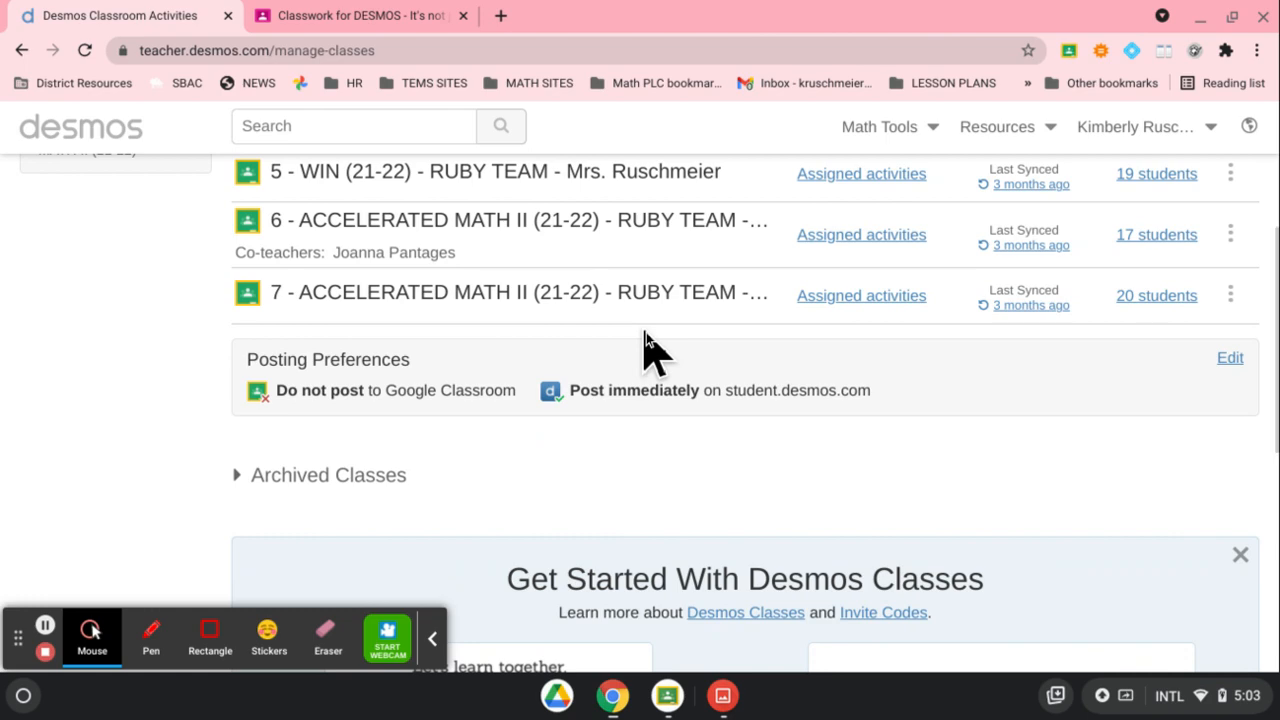
scroll(646, 340, down, 4)
scroll(646, 340, up, 7)
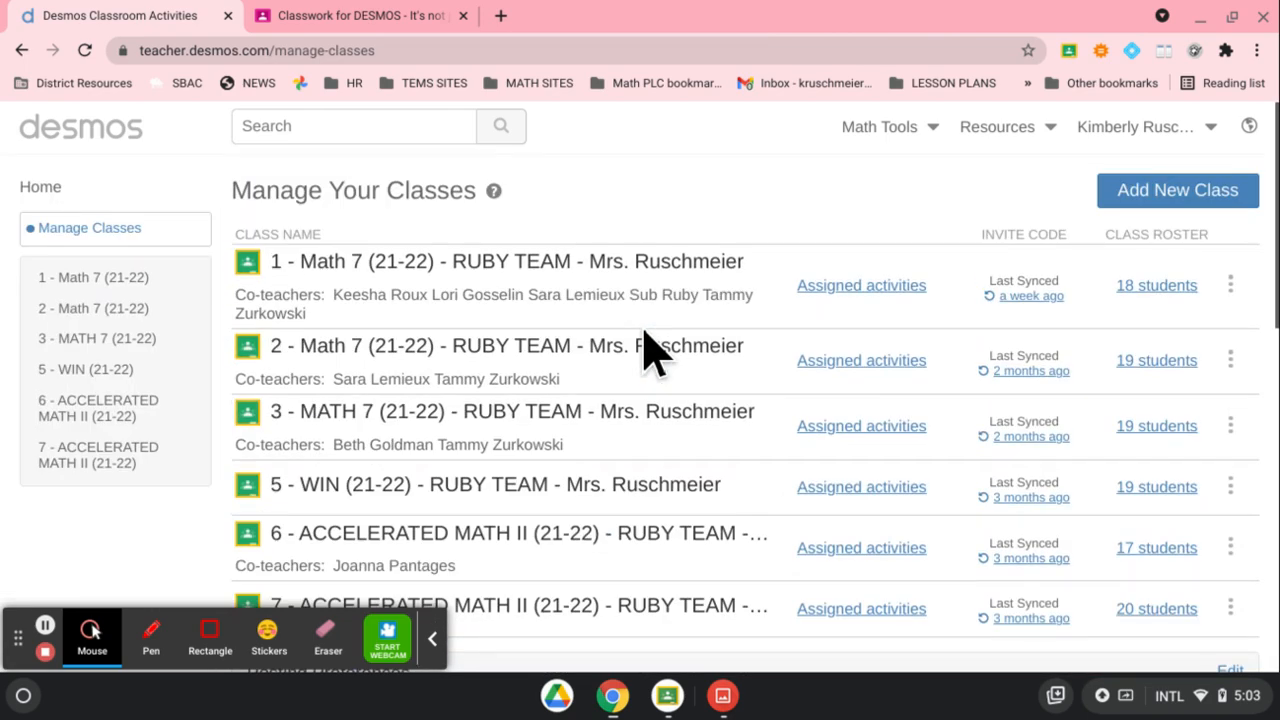
Import the class "DESMOS - It's not just for Math! - EDCAMP" from Google Classroom and check the class list
click(1131, 193)
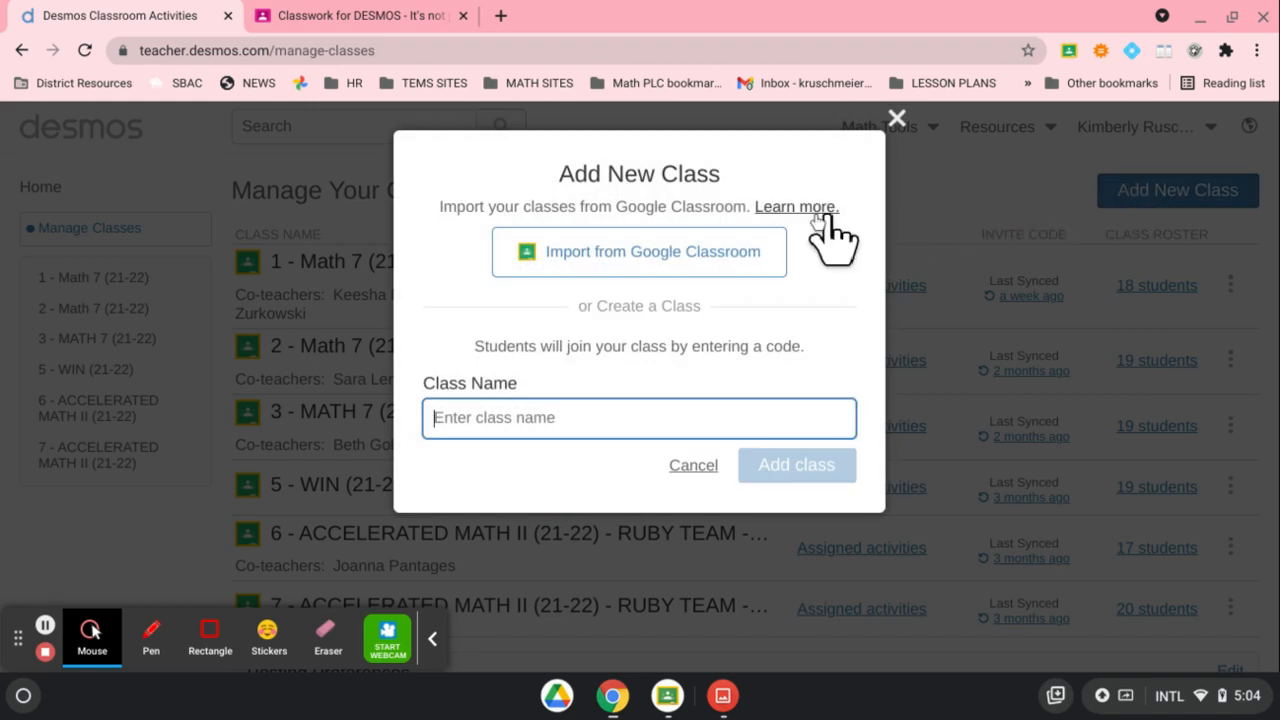
click(724, 255)
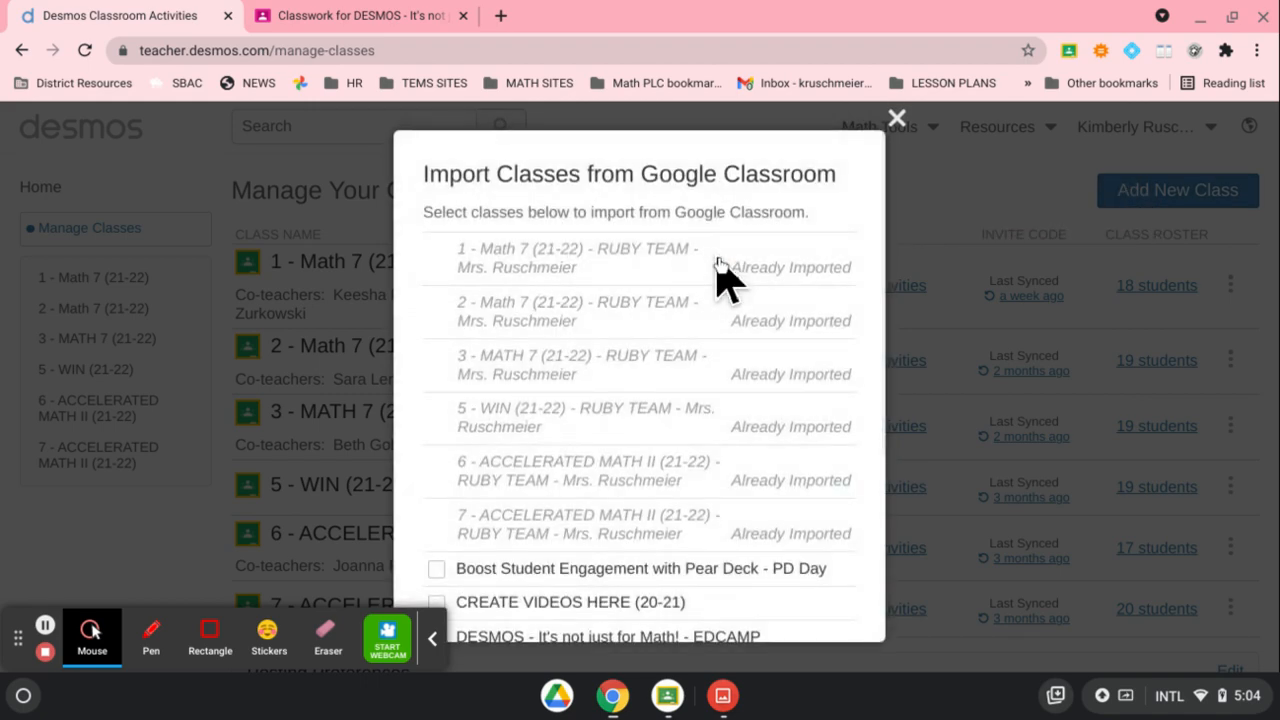
scroll(668, 410, down, 5)
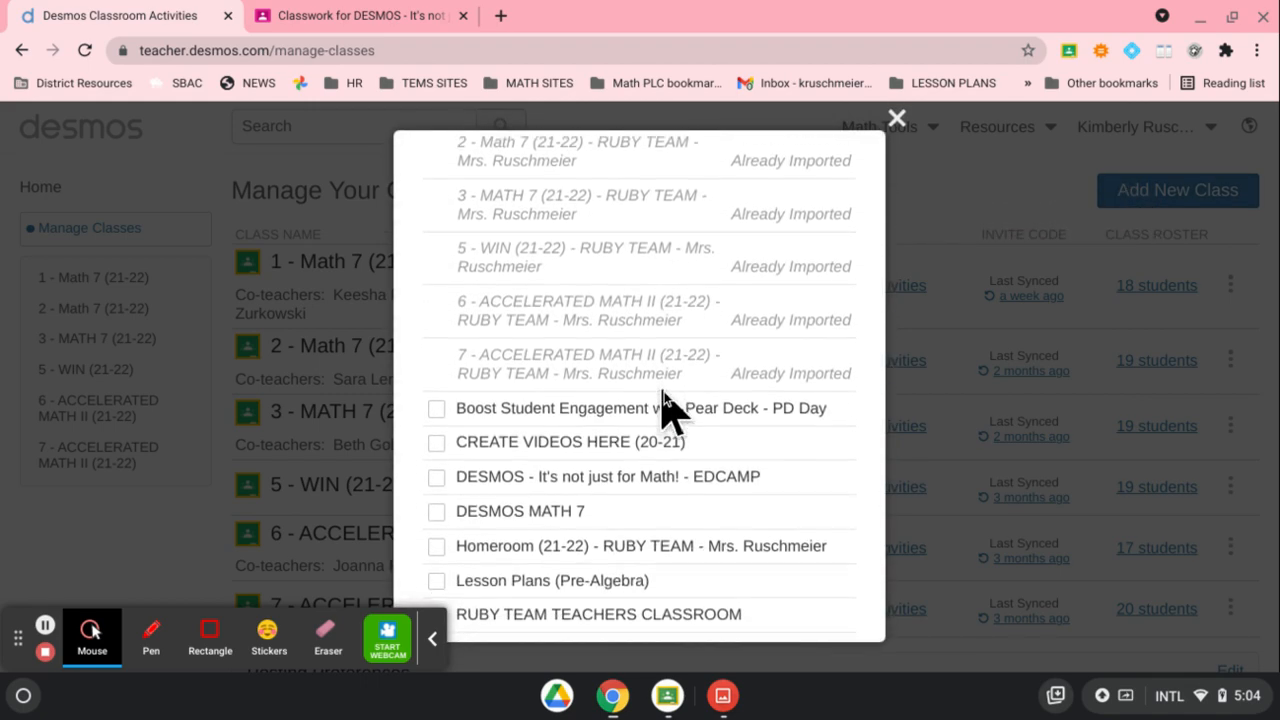
scroll(668, 410, down, 2)
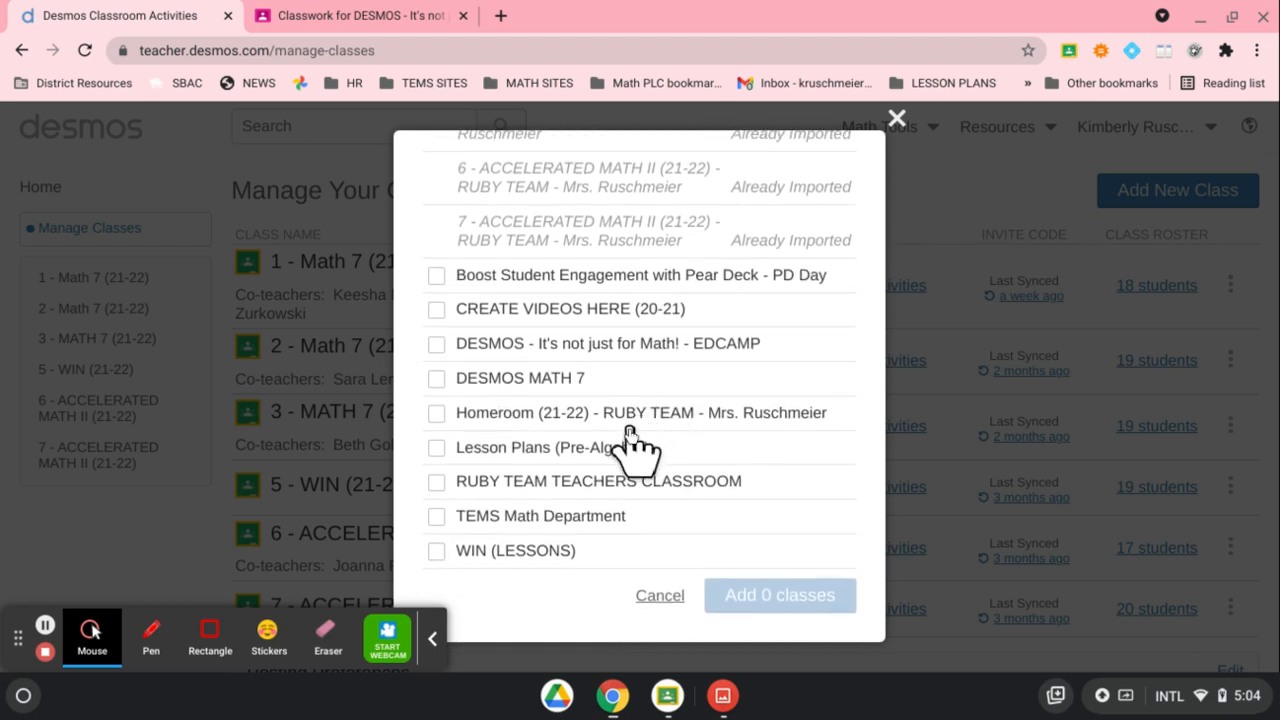
click(437, 345)
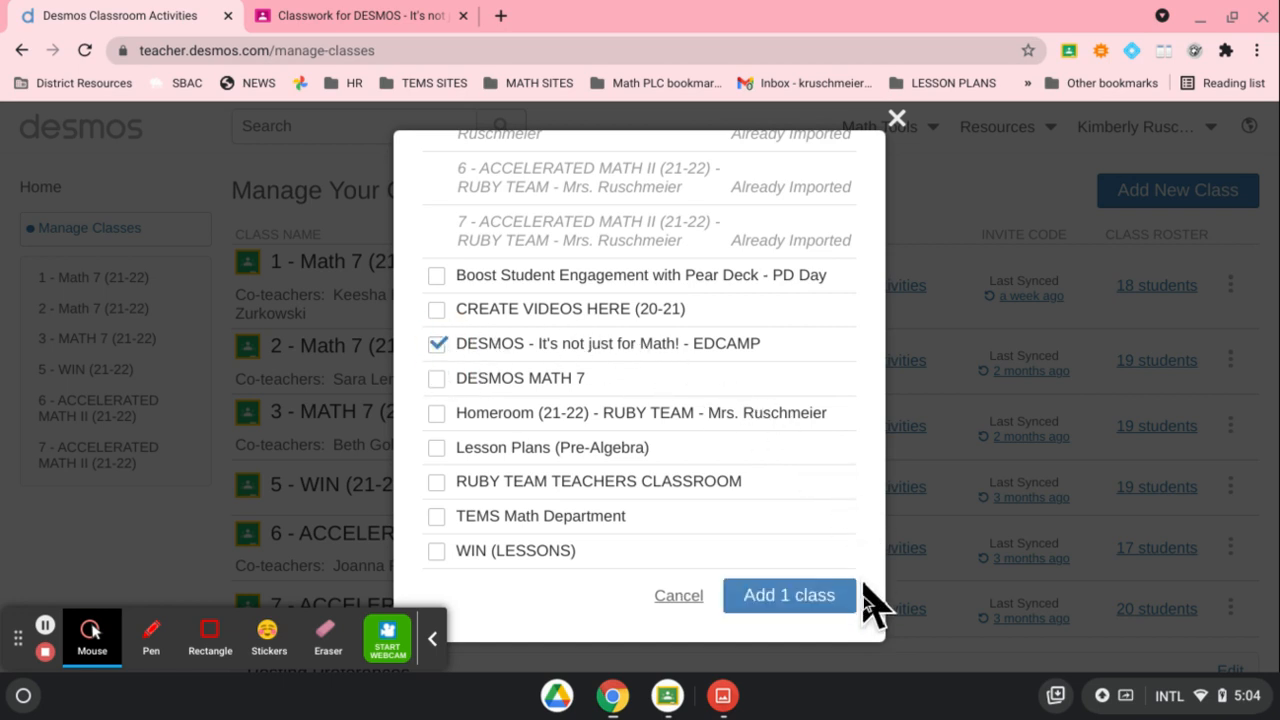
click(810, 597)
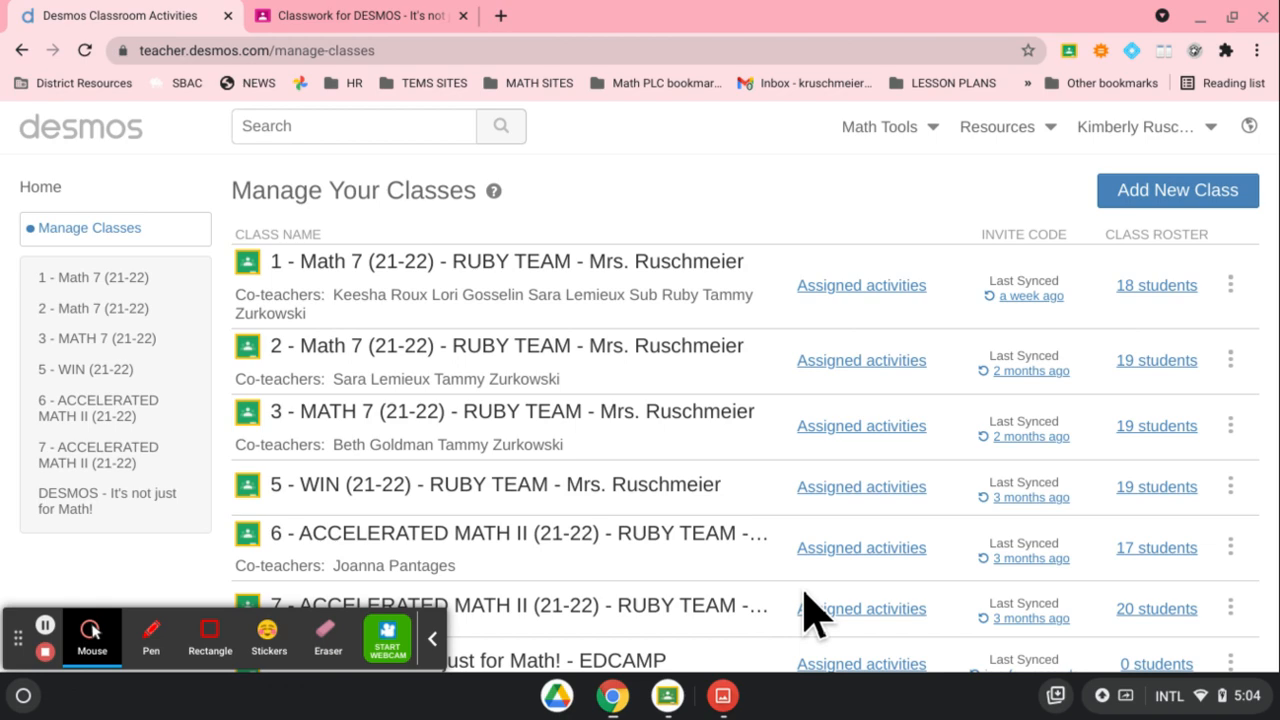
scroll(628, 262, down, 3)
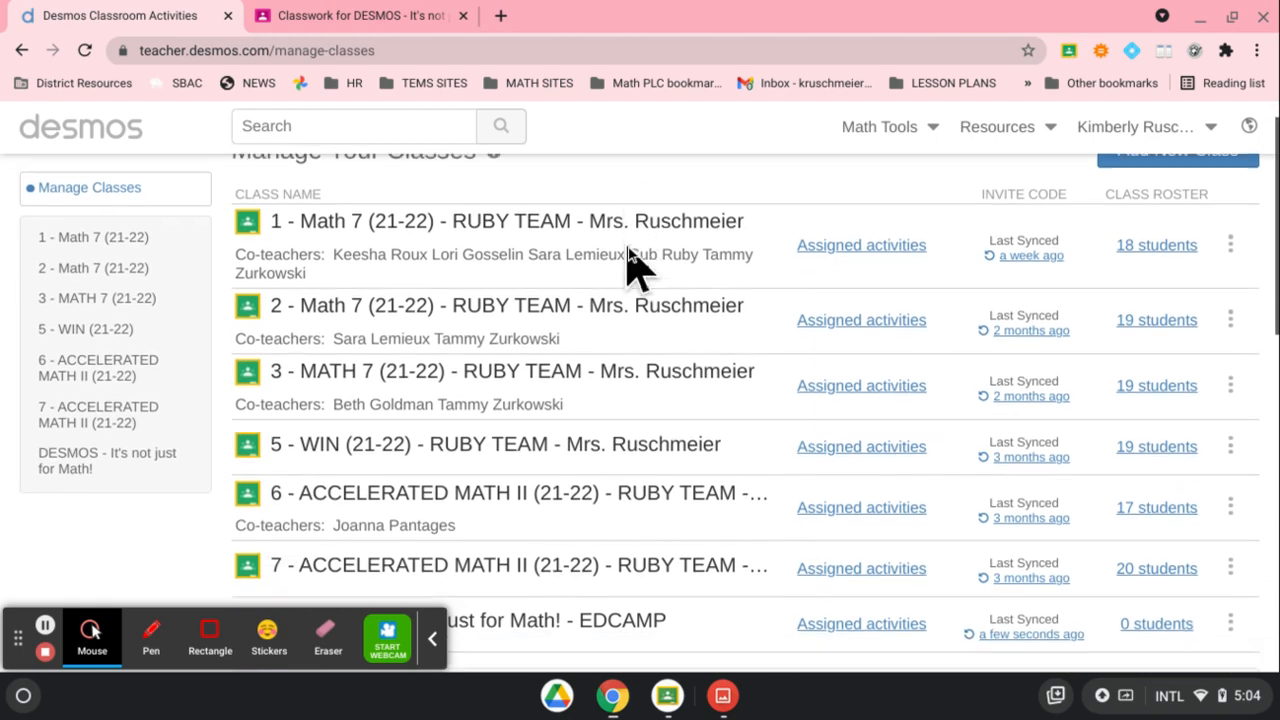
scroll(630, 260, up, 3)
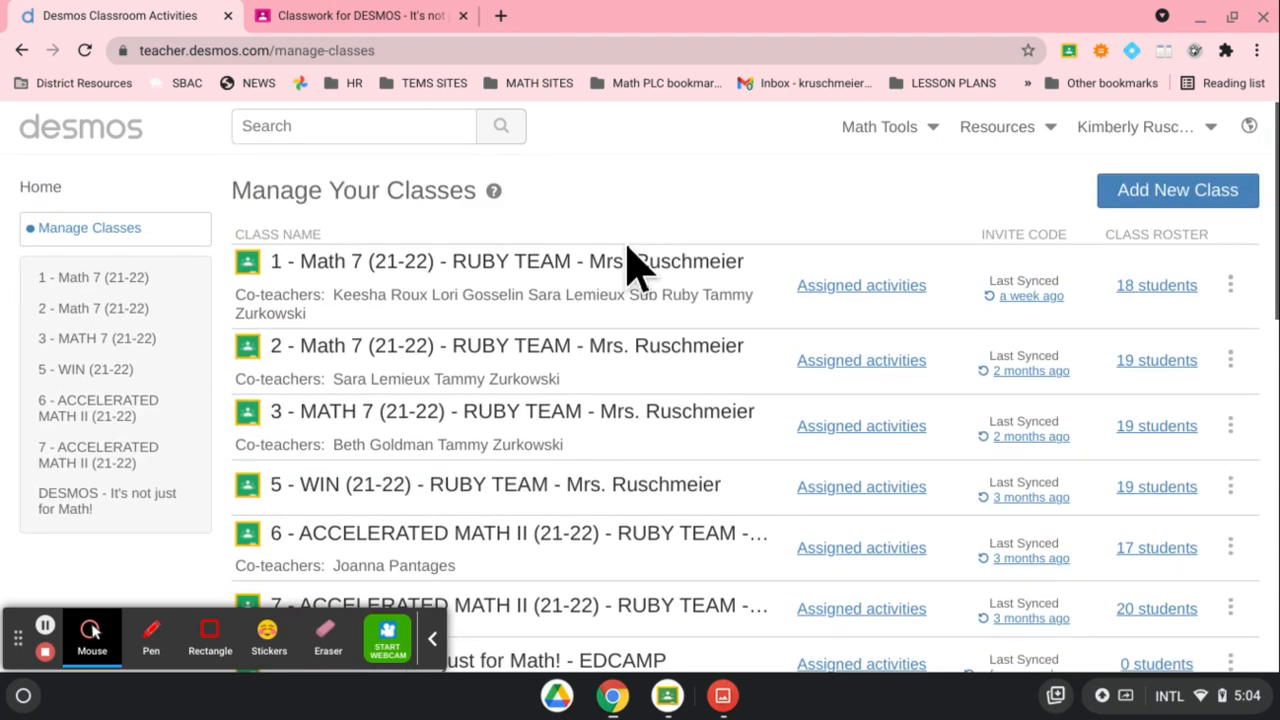
scroll(572, 350, down, 8)
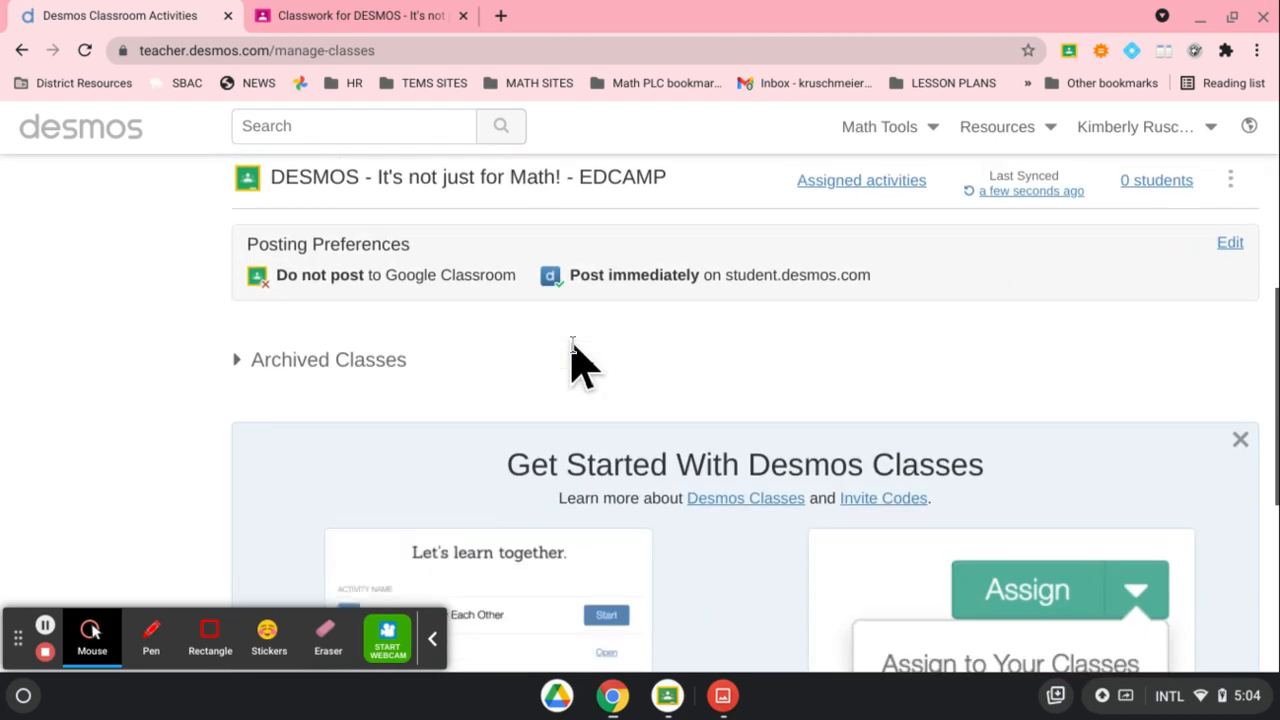
scroll(572, 355, up, 8)
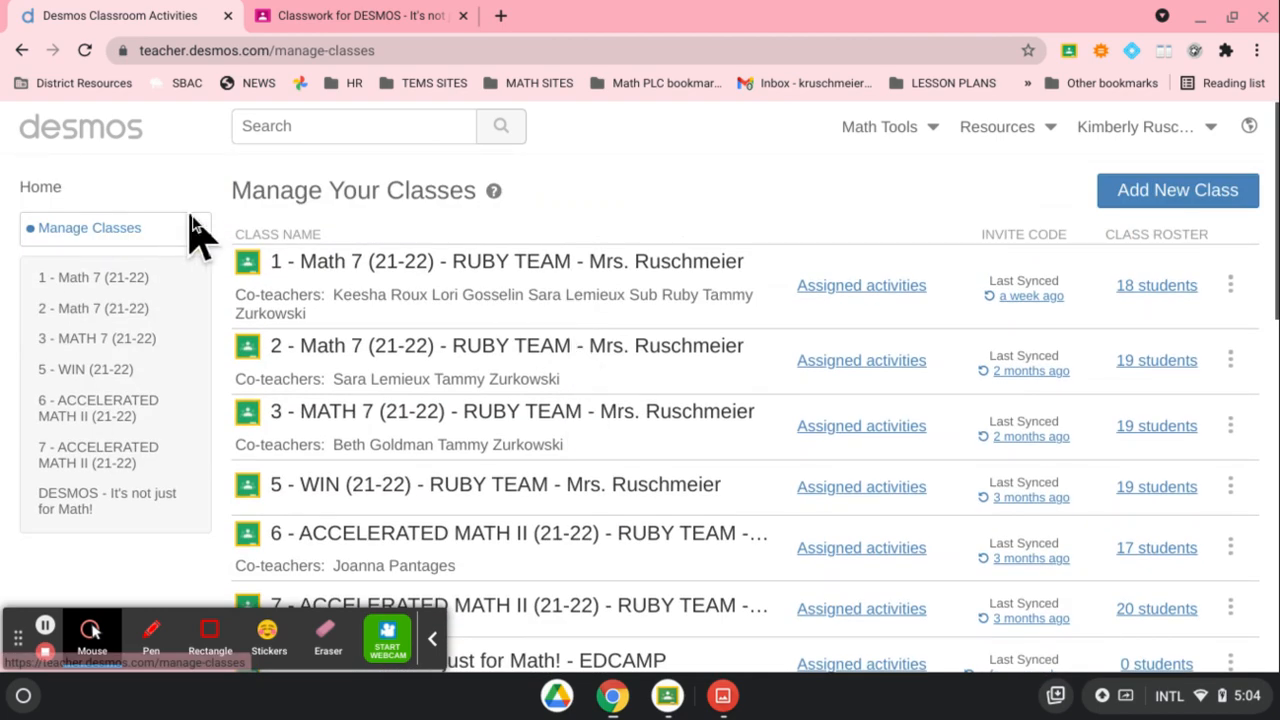
Return to the PD DAY custom activity and assign it to the "DESMOS - It's not just for Math! - EDCAMP" class
click(68, 150)
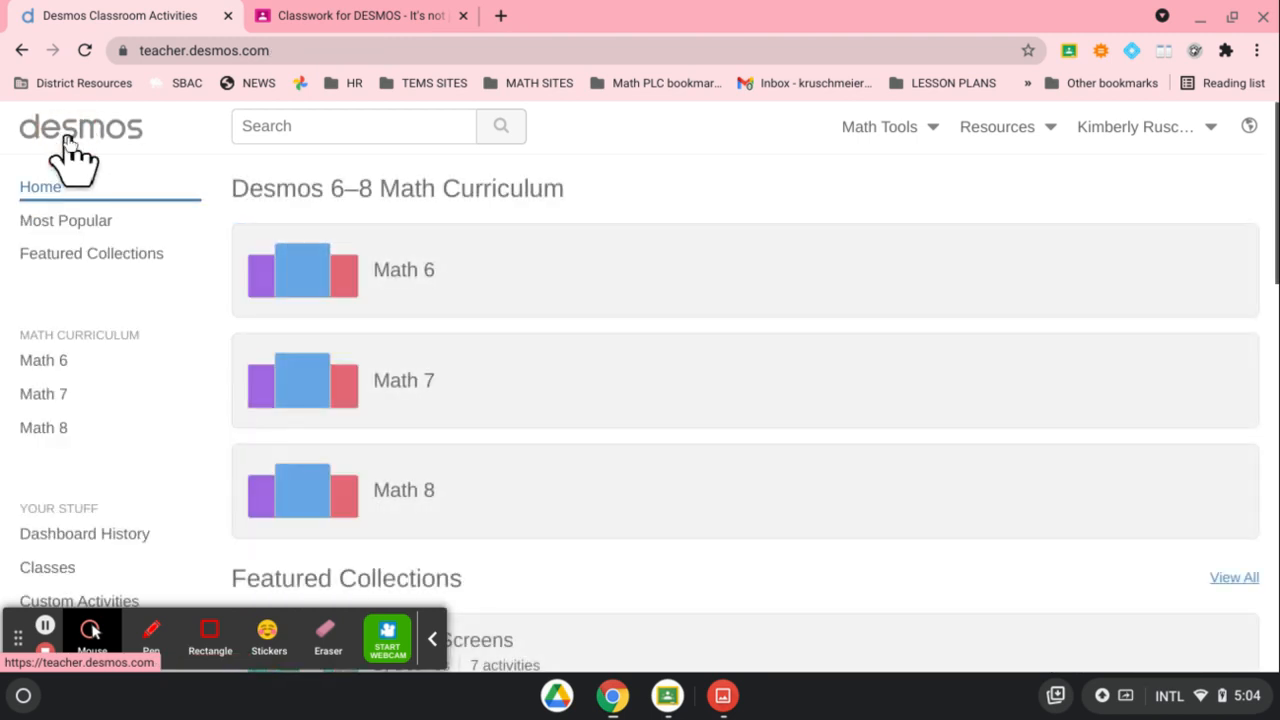
click(80, 601)
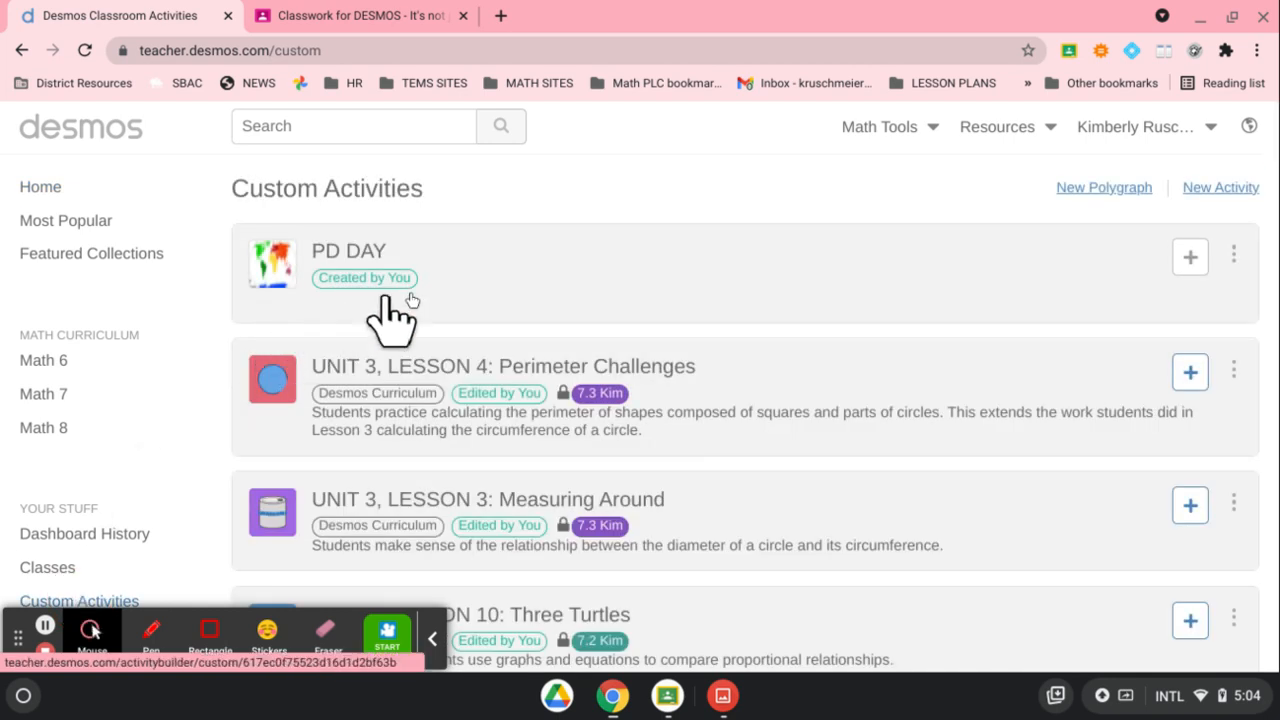
click(514, 272)
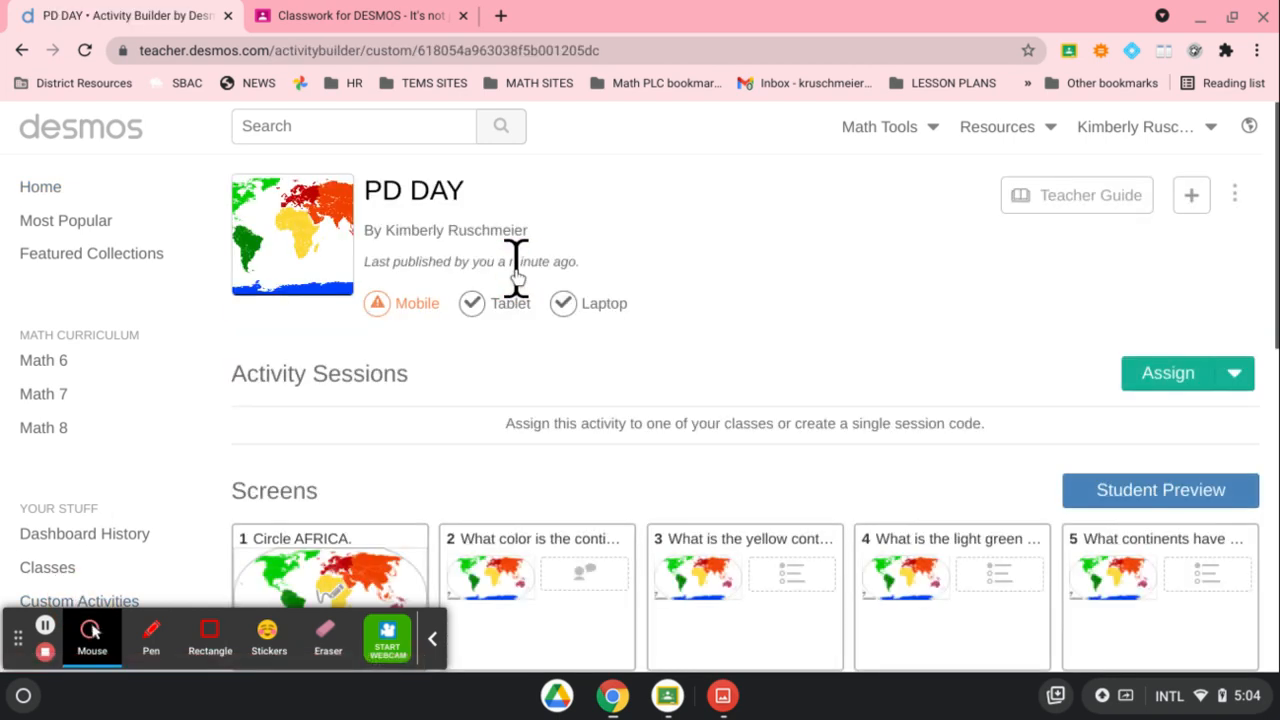
scroll(516, 278, down, 1)
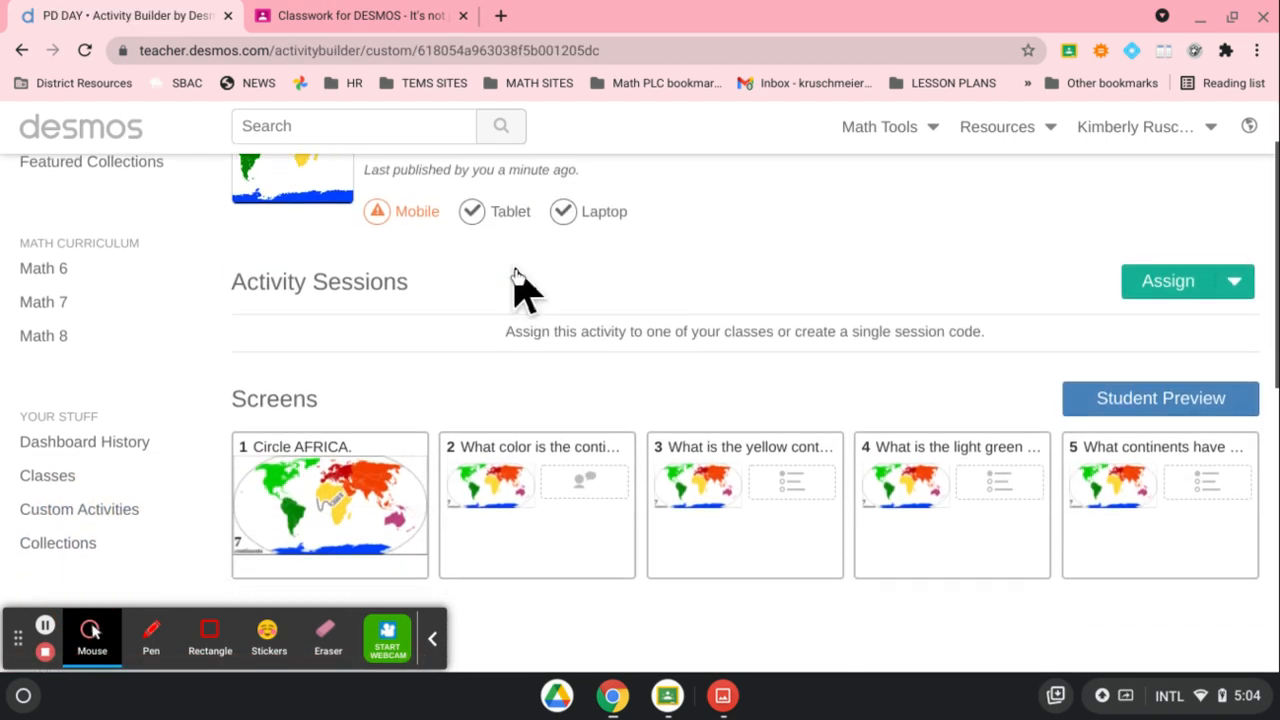
click(1152, 283)
scroll(520, 298, down, 1)
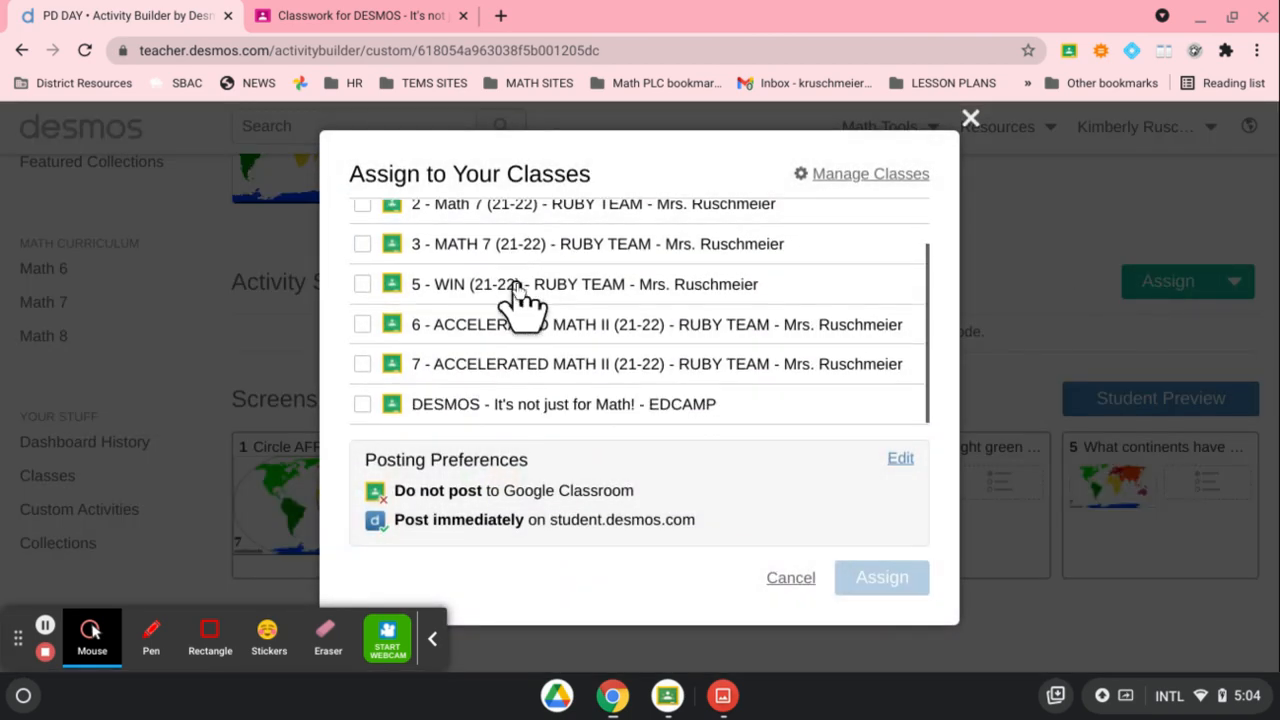
click(362, 404)
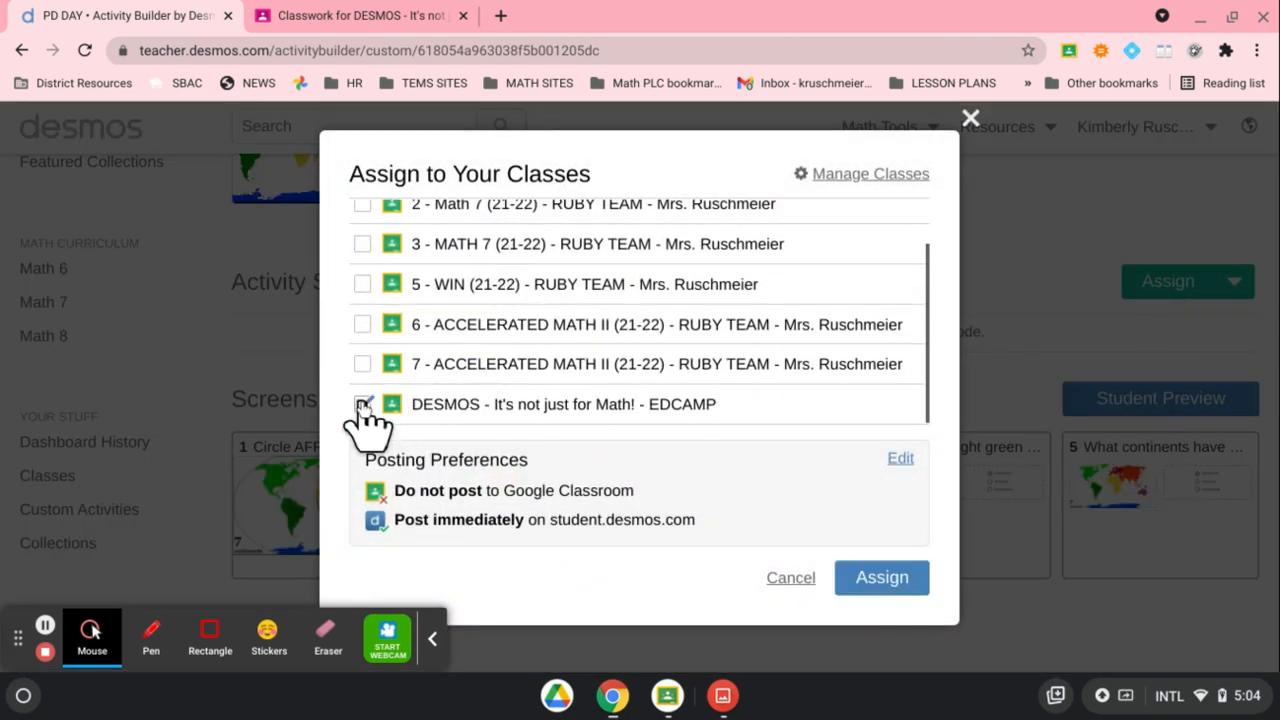
click(887, 580)
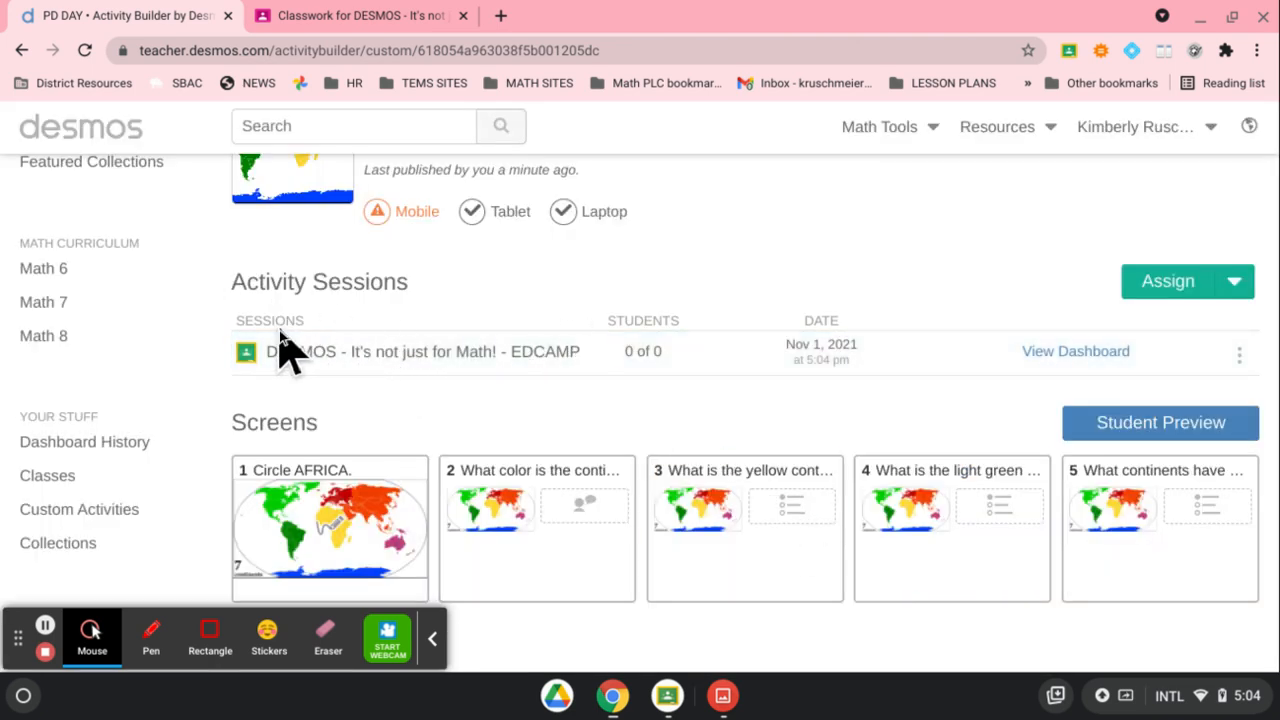
Copy the student link of the EDCAMP class session of PD DAY
click(1241, 357)
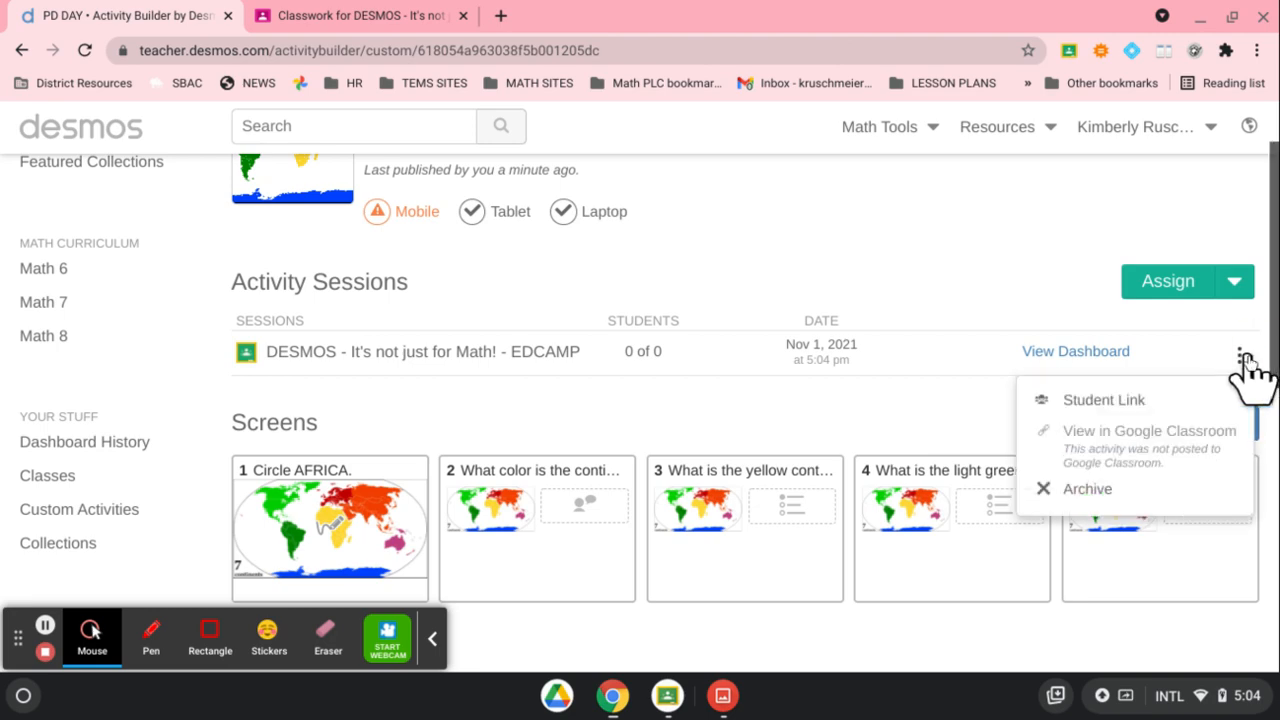
click(1128, 406)
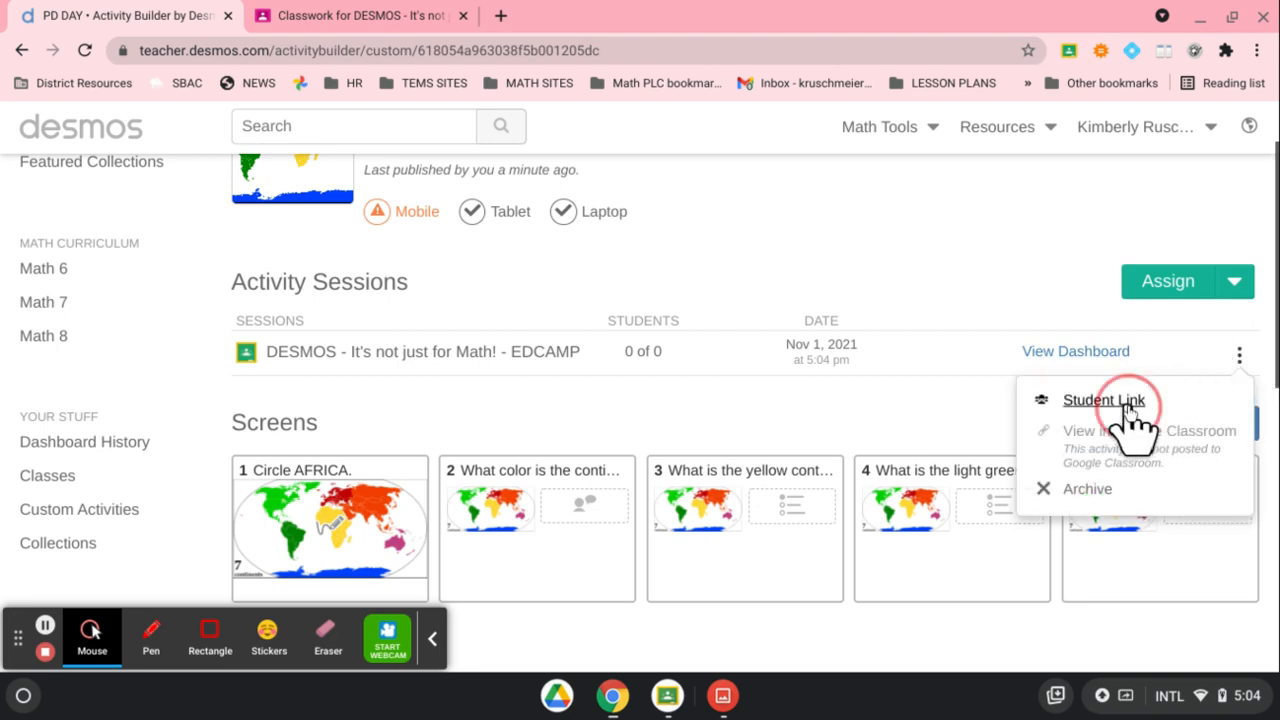
click(805, 390)
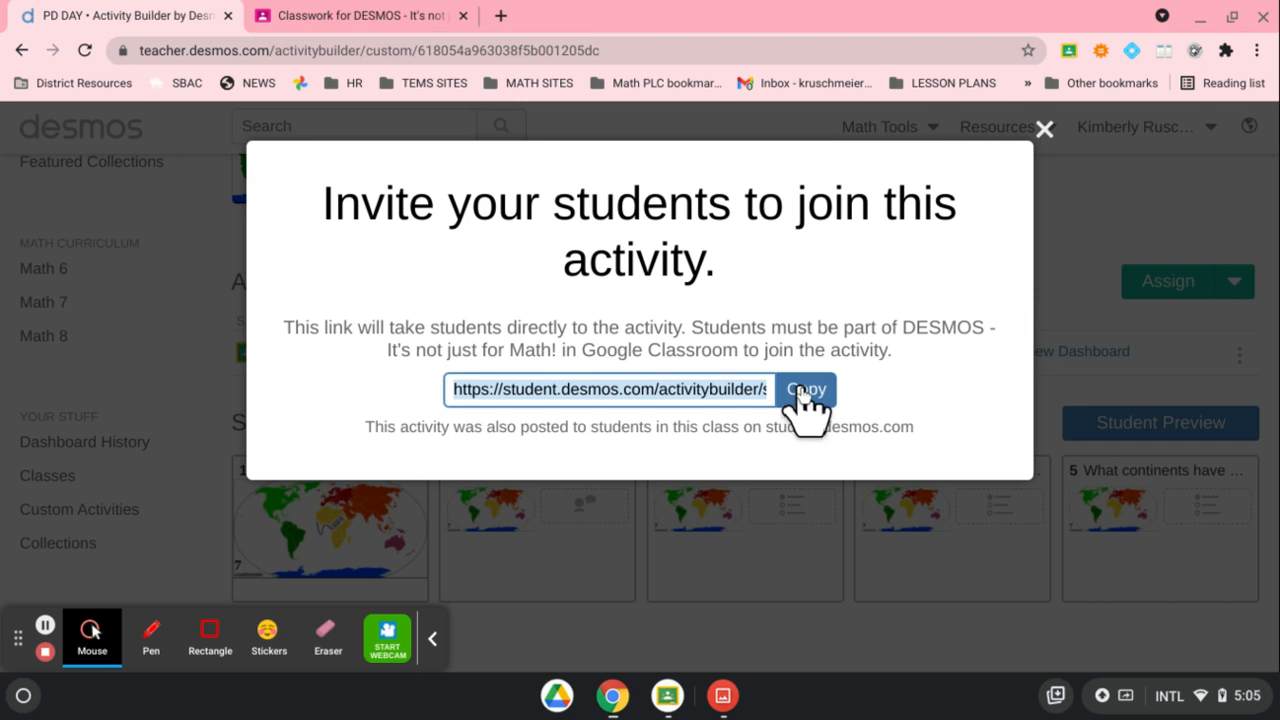
Switch to Google Classroom, attach the copied student link to the draft assignment, and assign it to the class
click(391, 18)
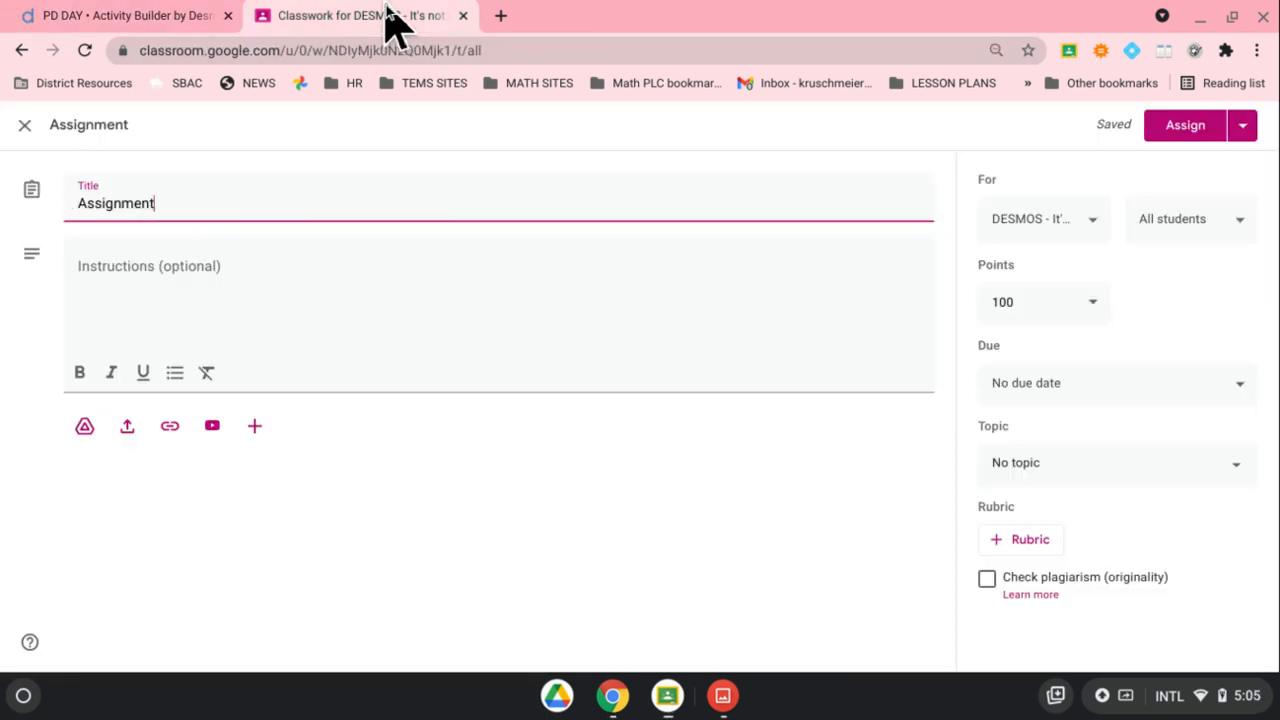
click(169, 426)
key(ctrl+v)
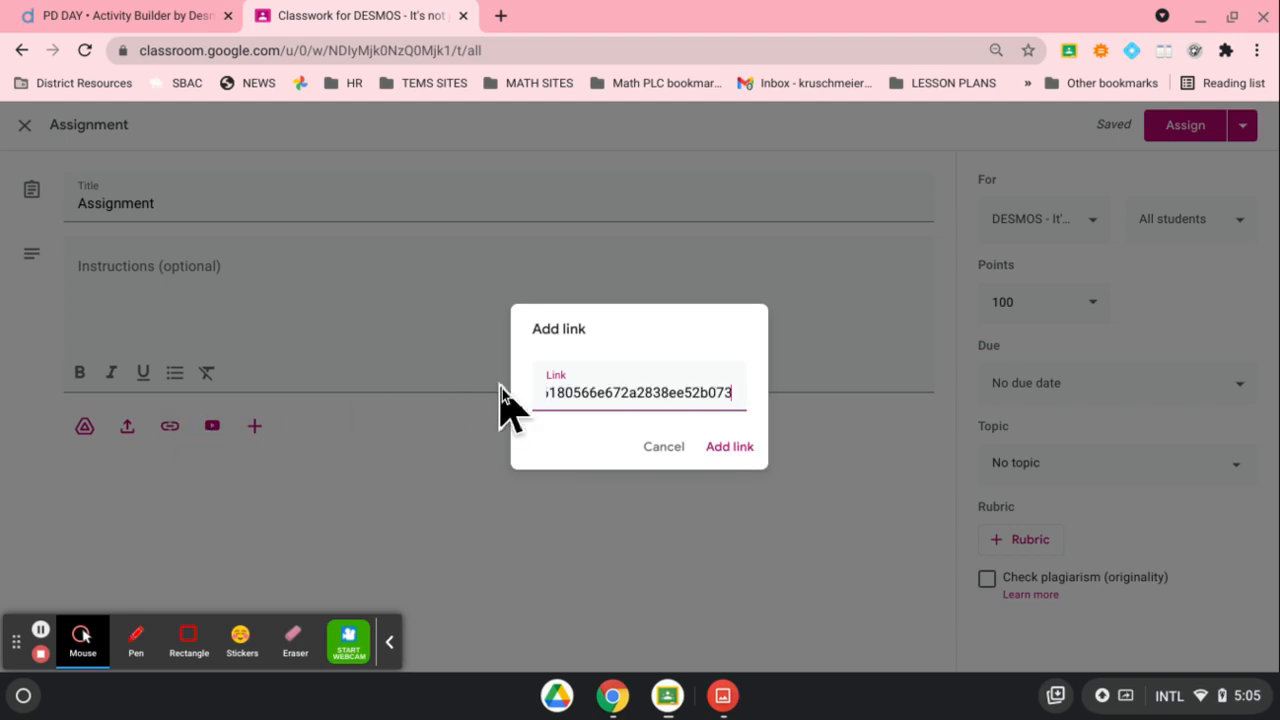
click(733, 449)
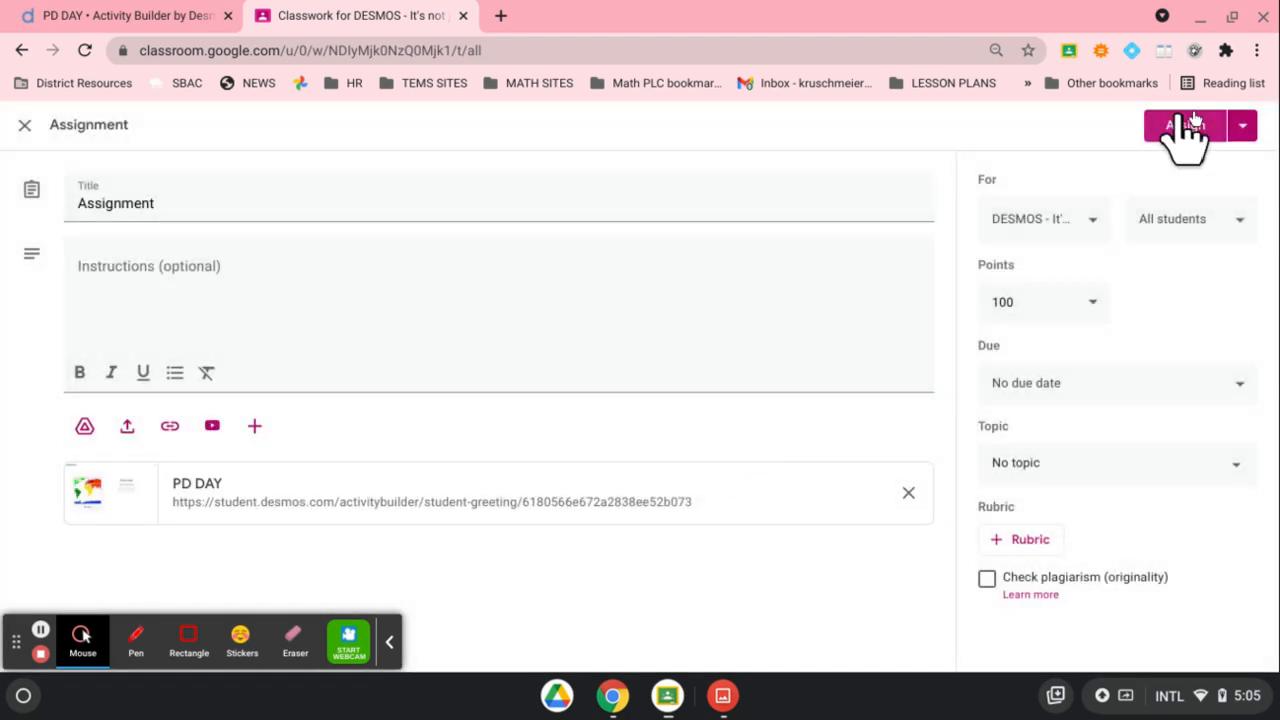
click(1208, 124)
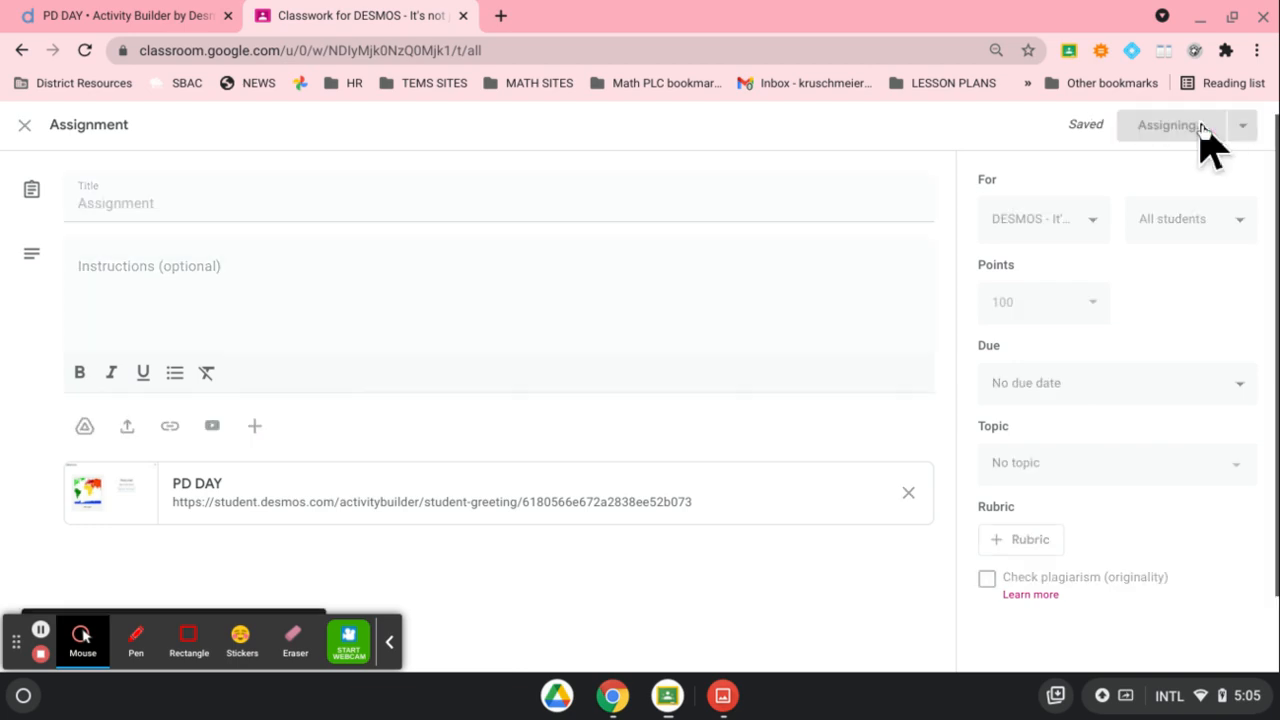
scroll(565, 180, up, 1)
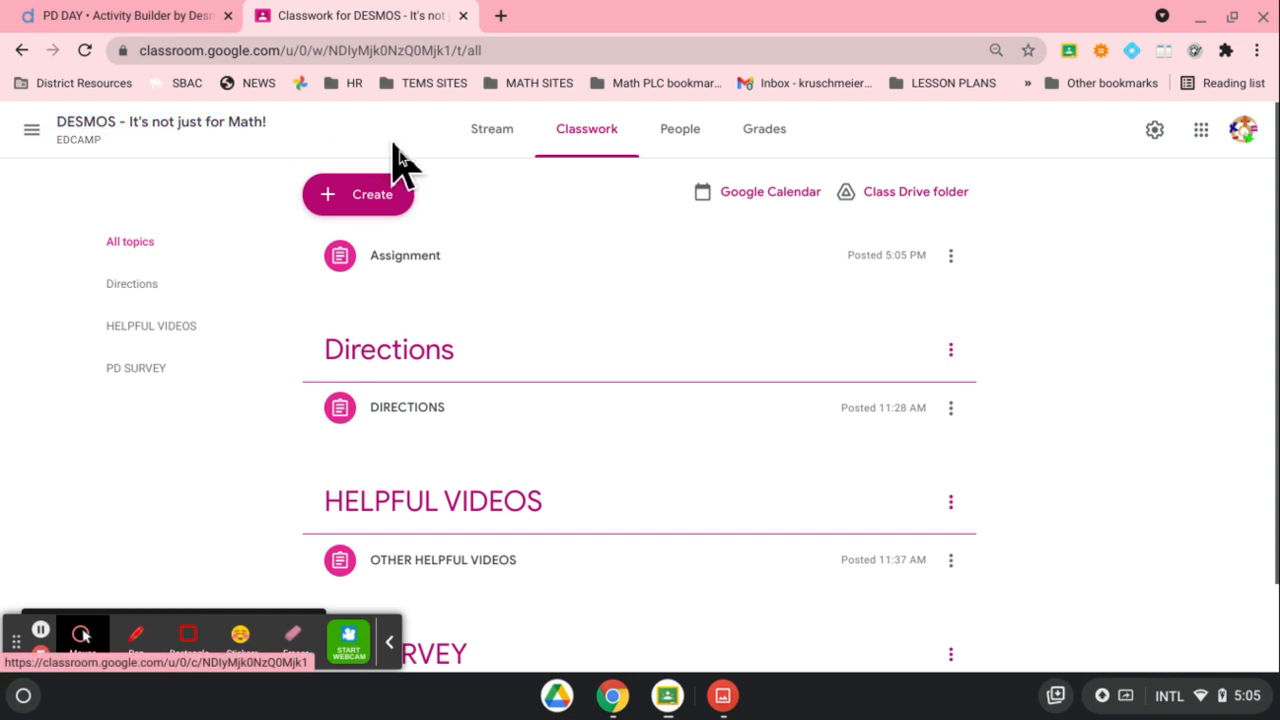
Open the PD DAY link from the posted assignment and sign in to the student page with the teacher's school Google account
click(410, 262)
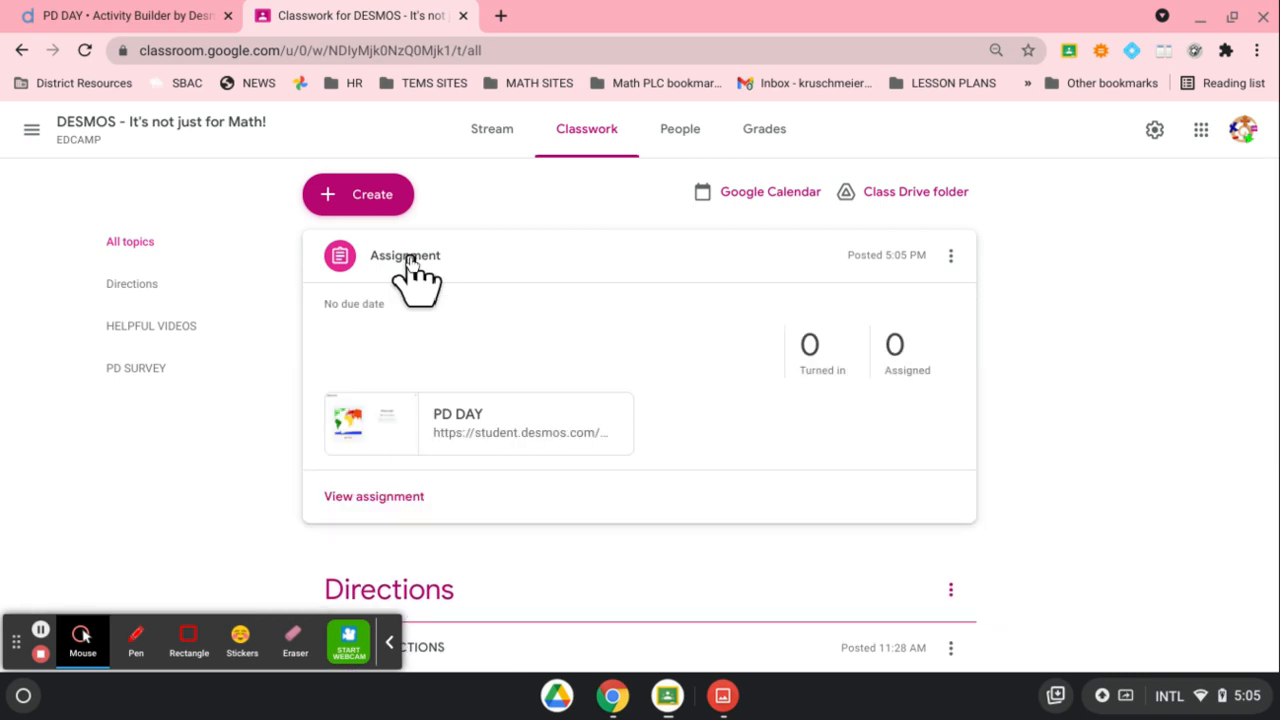
click(489, 422)
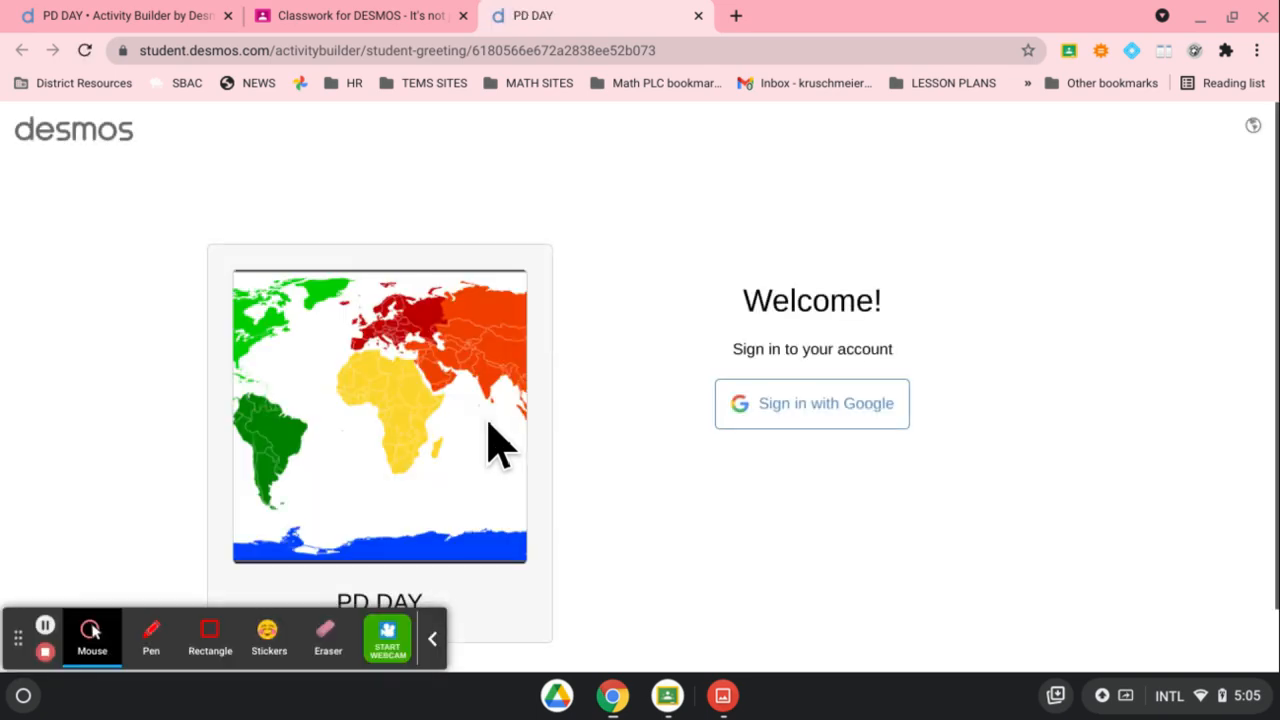
click(742, 410)
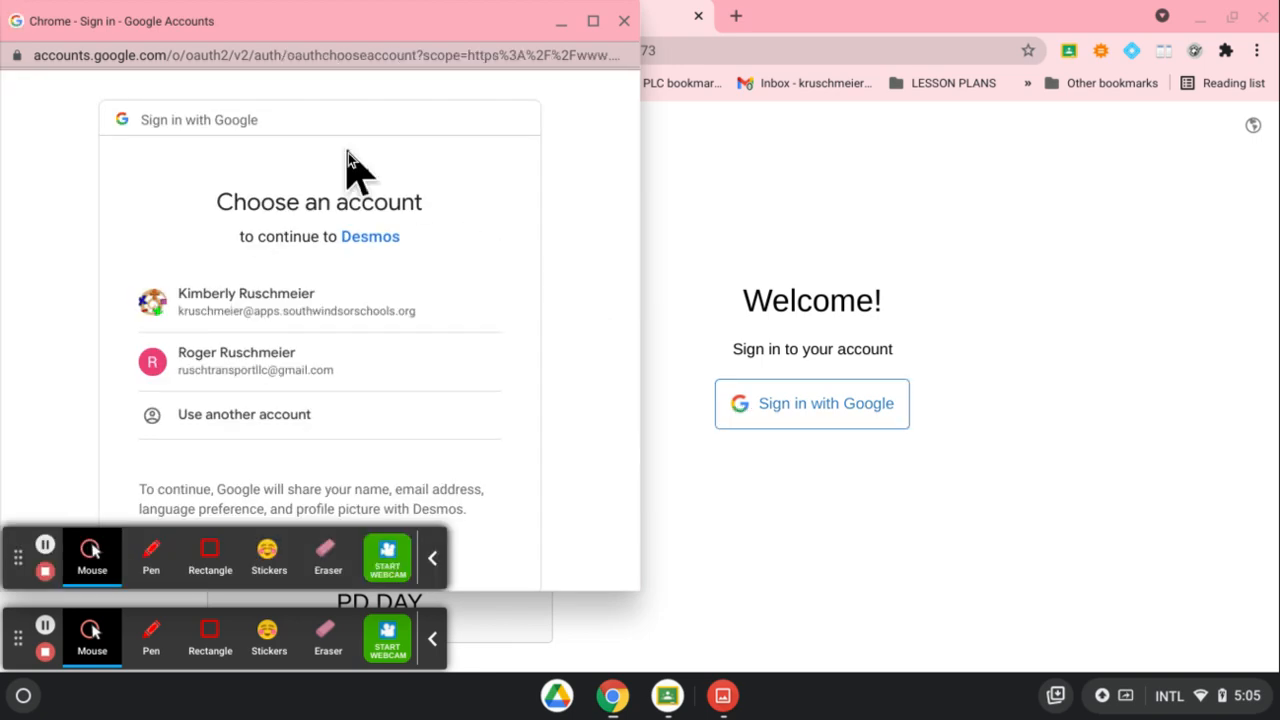
click(316, 310)
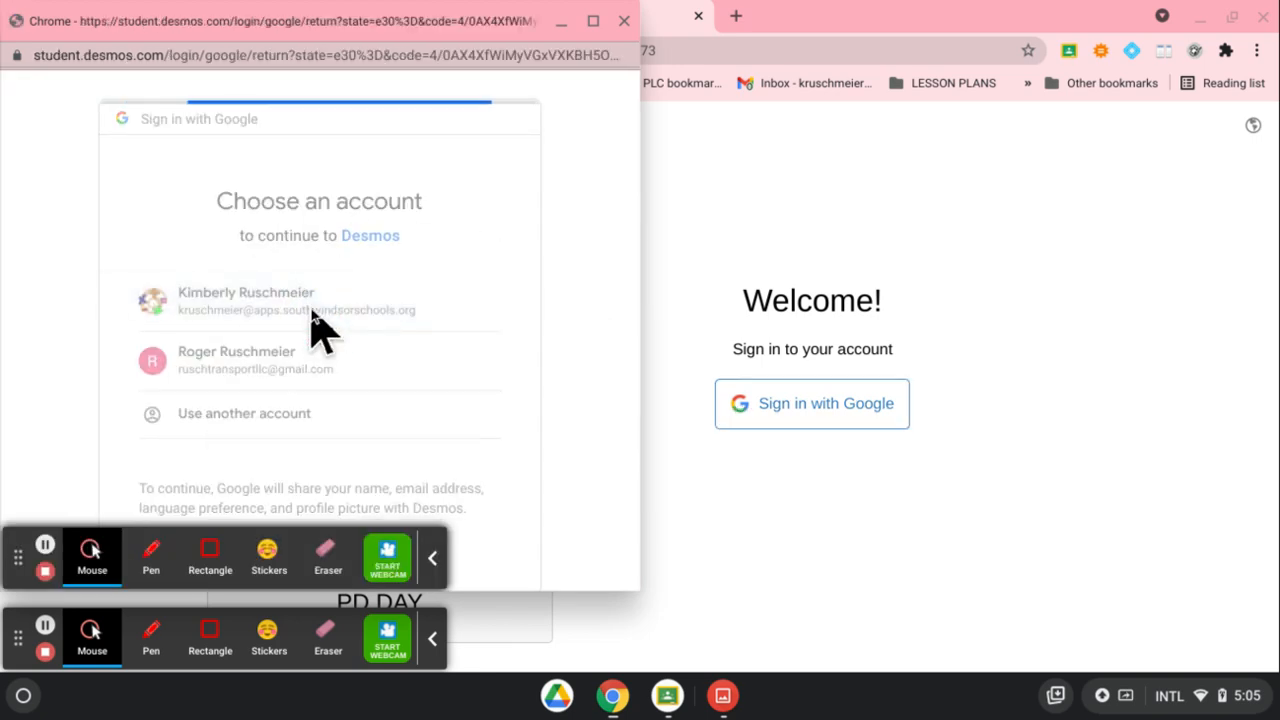
Finish the student sign-in to PD DAY, close the Google Classroom page, and return to the teacher's activity page
click(801, 362)
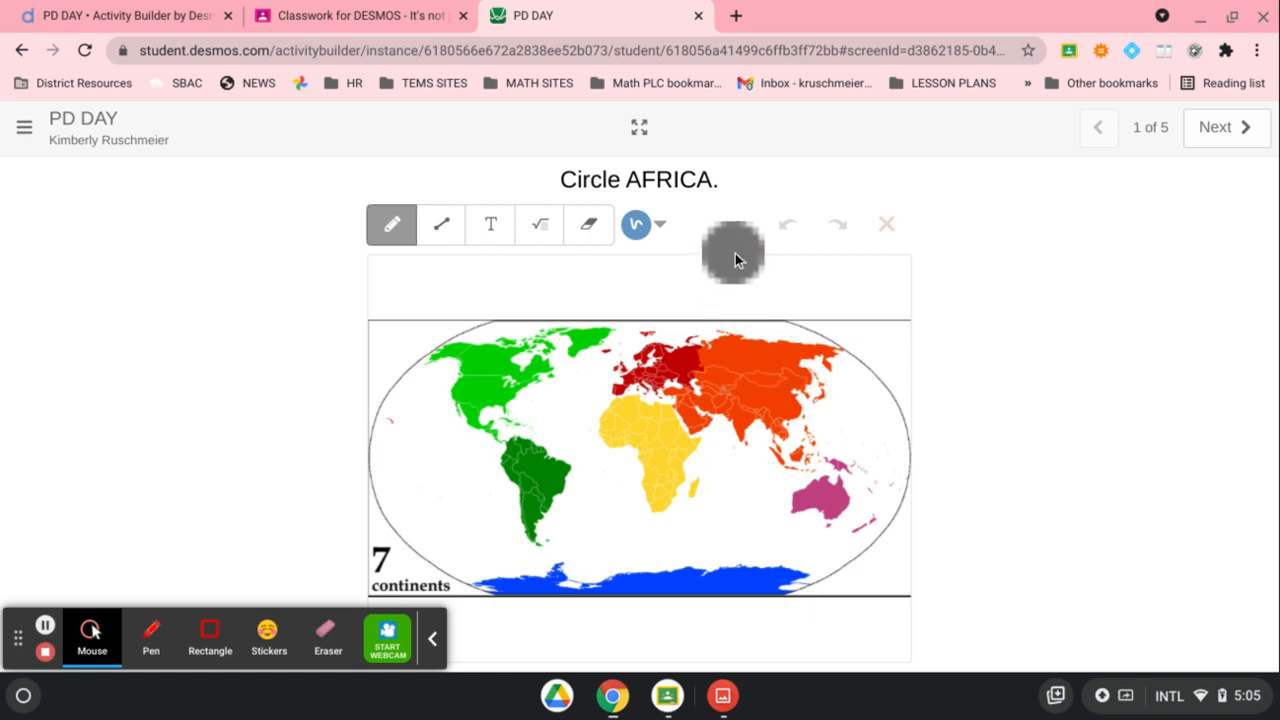
click(310, 16)
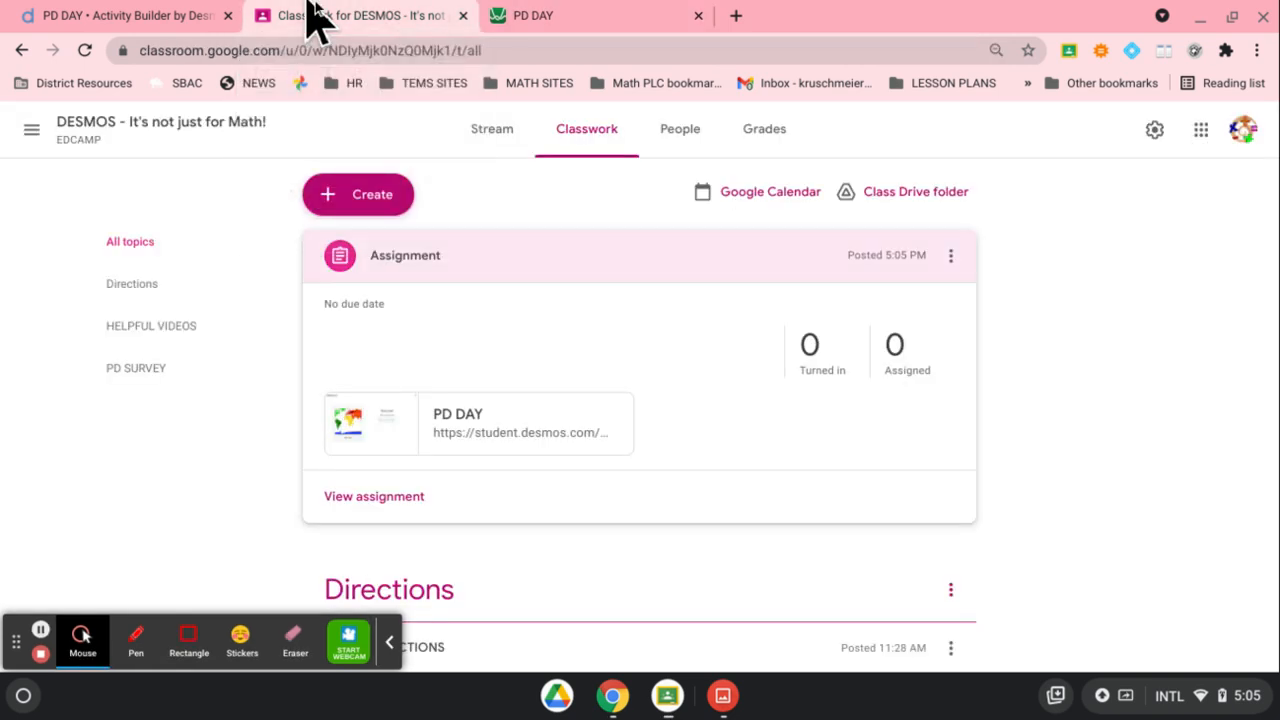
click(463, 16)
click(163, 15)
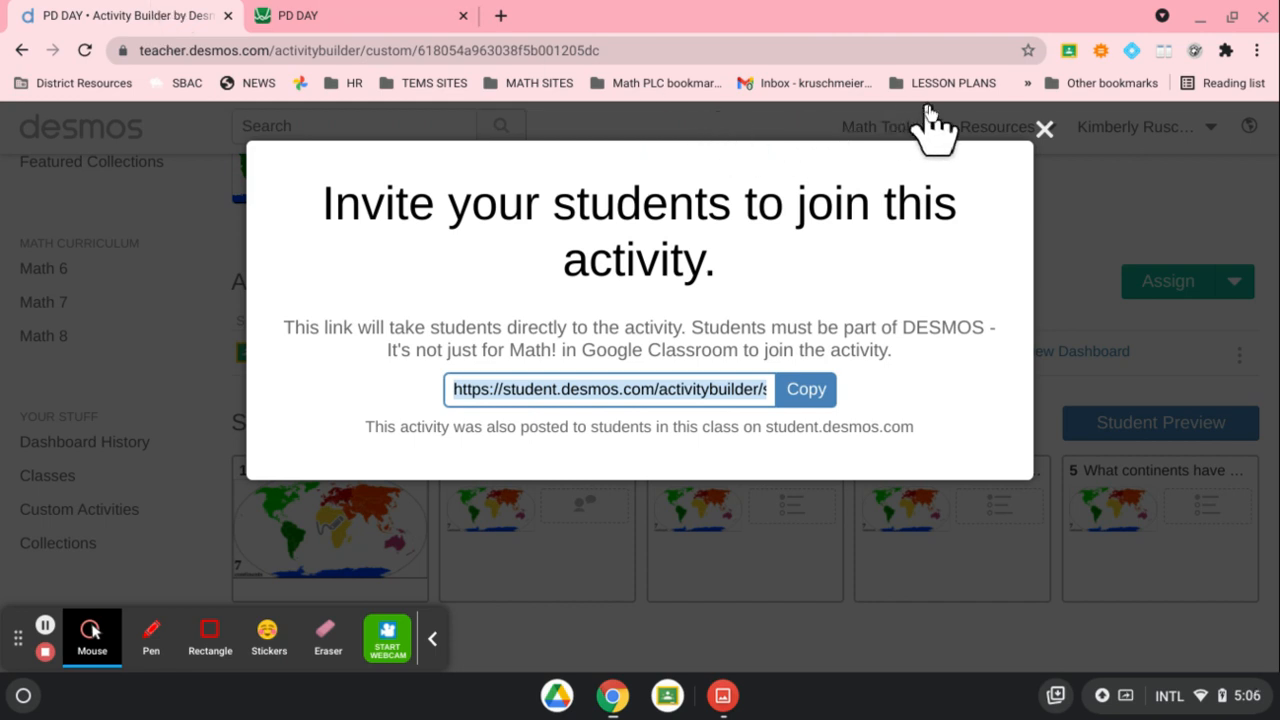
Close the student invitation on the teacher's PD DAY page and place that page after the student page
click(1045, 130)
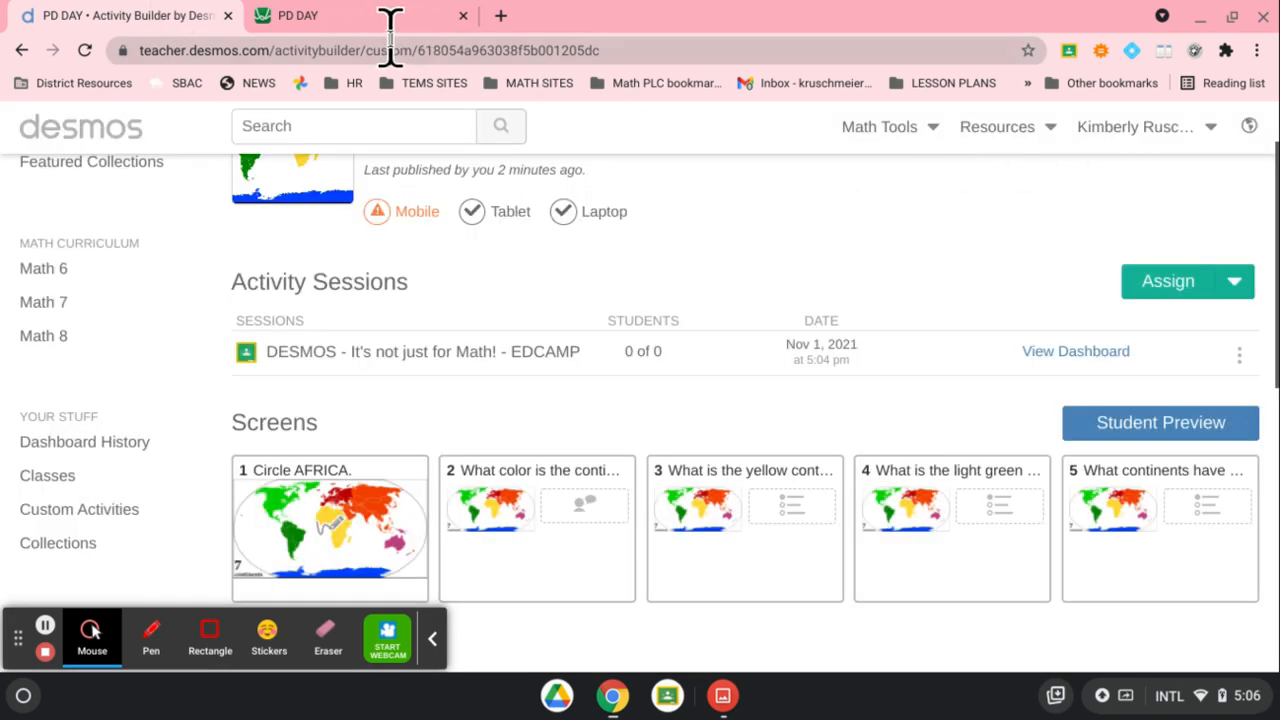
drag(120, 15, 380, 23)
click(172, 18)
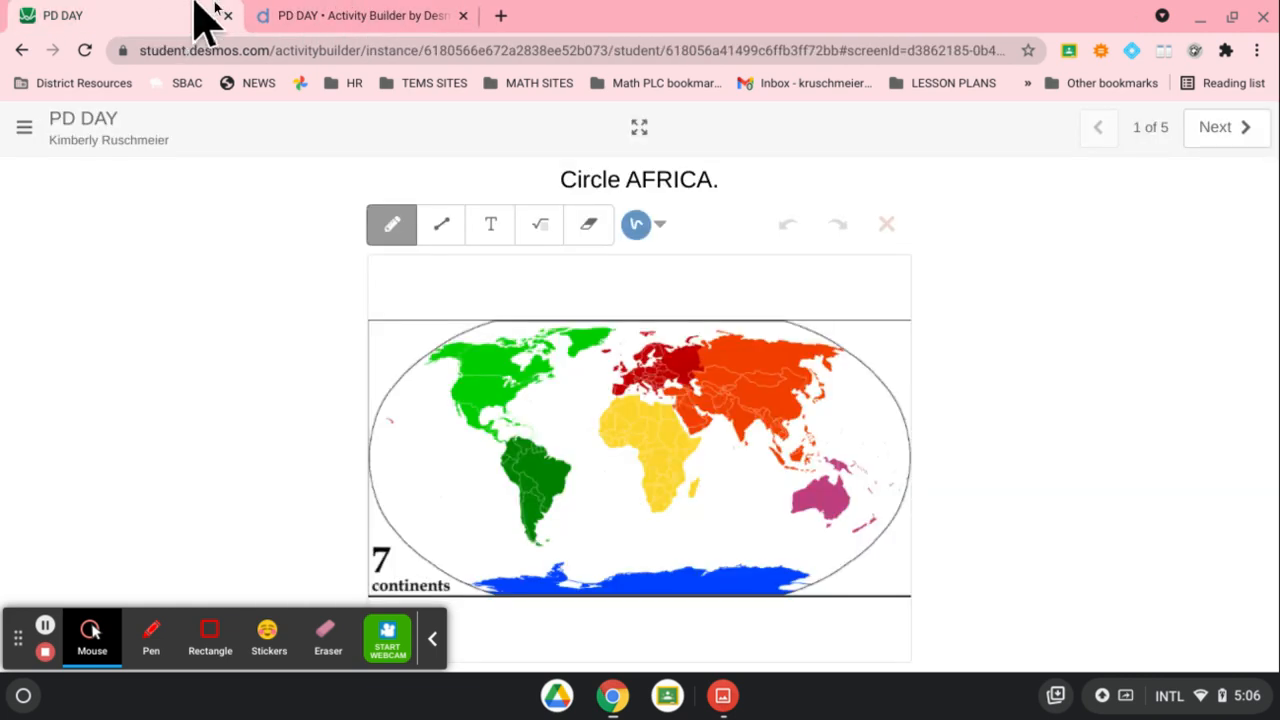
click(325, 18)
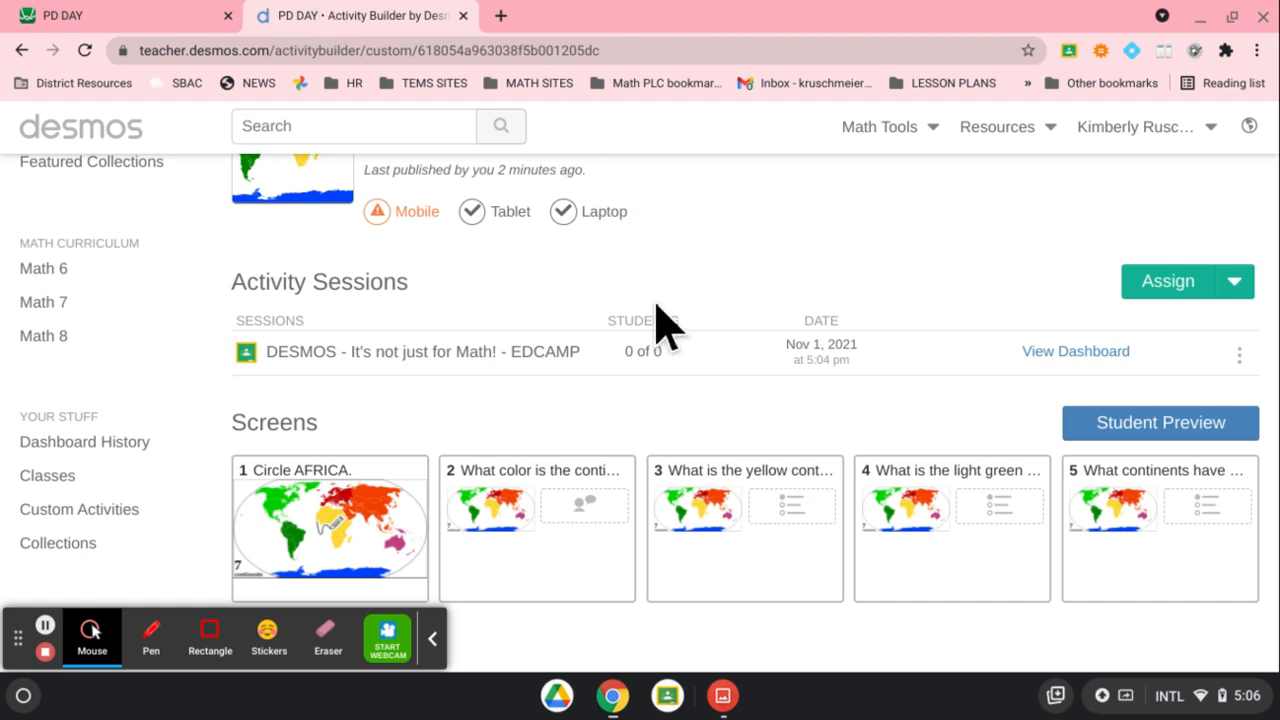
Open the dashboard of the EDCAMP session and restrict the class pacing to screen 1, "Circle AFRICA."
click(1075, 352)
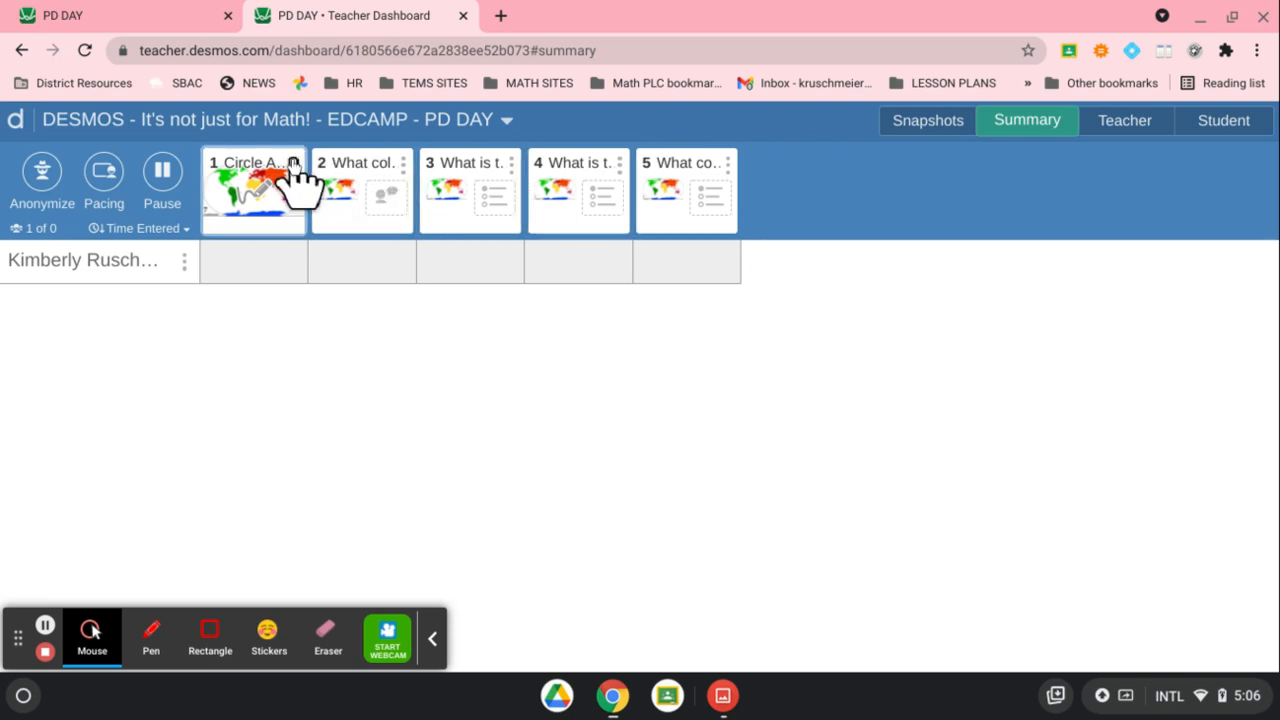
click(245, 205)
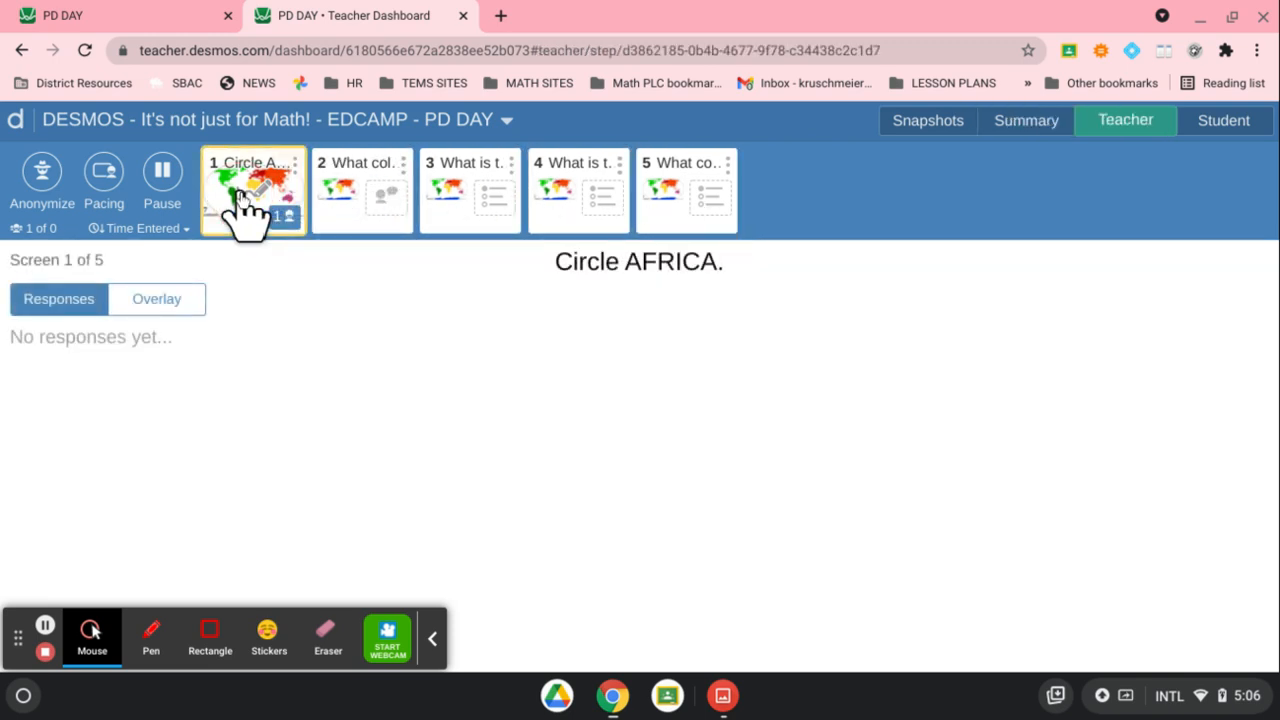
click(102, 172)
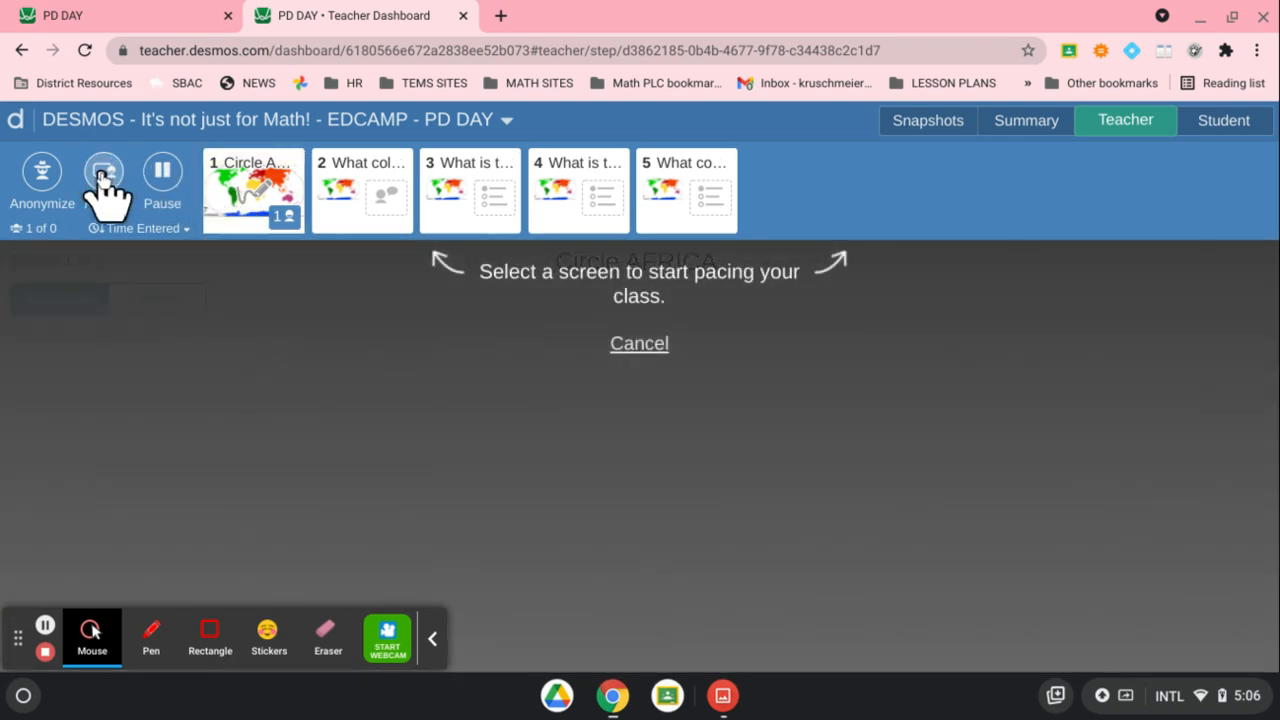
click(242, 184)
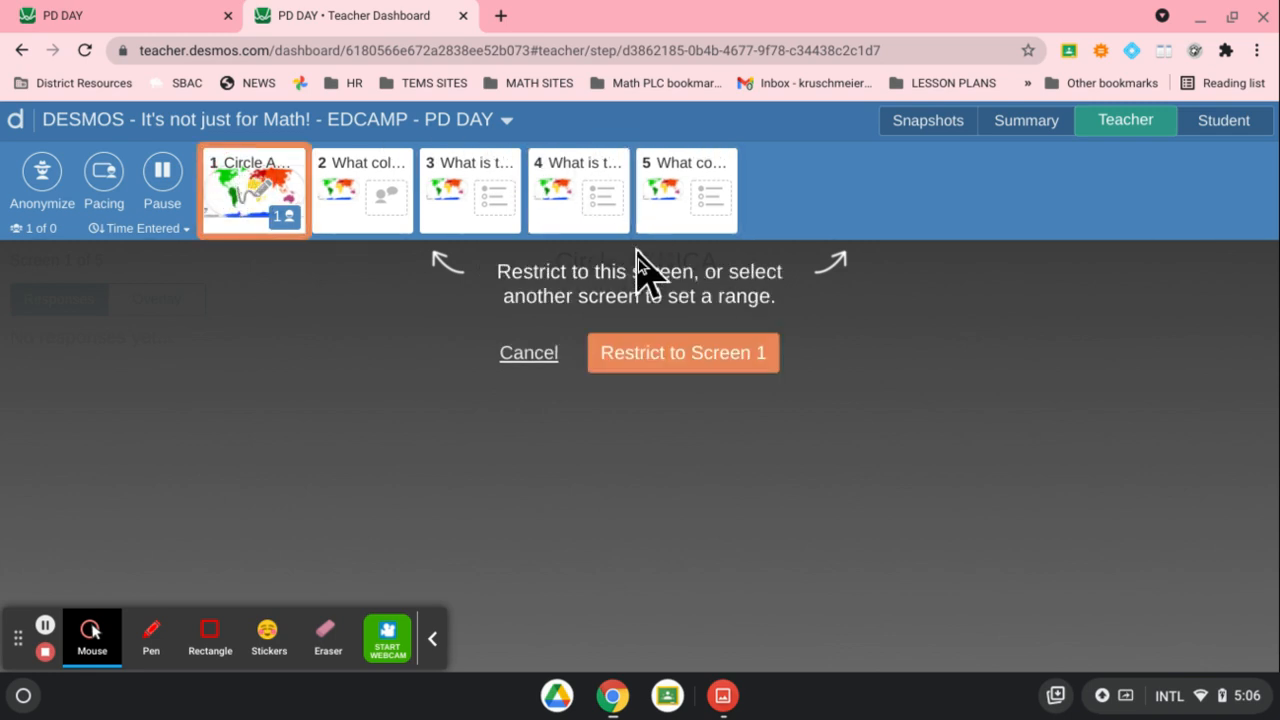
click(636, 362)
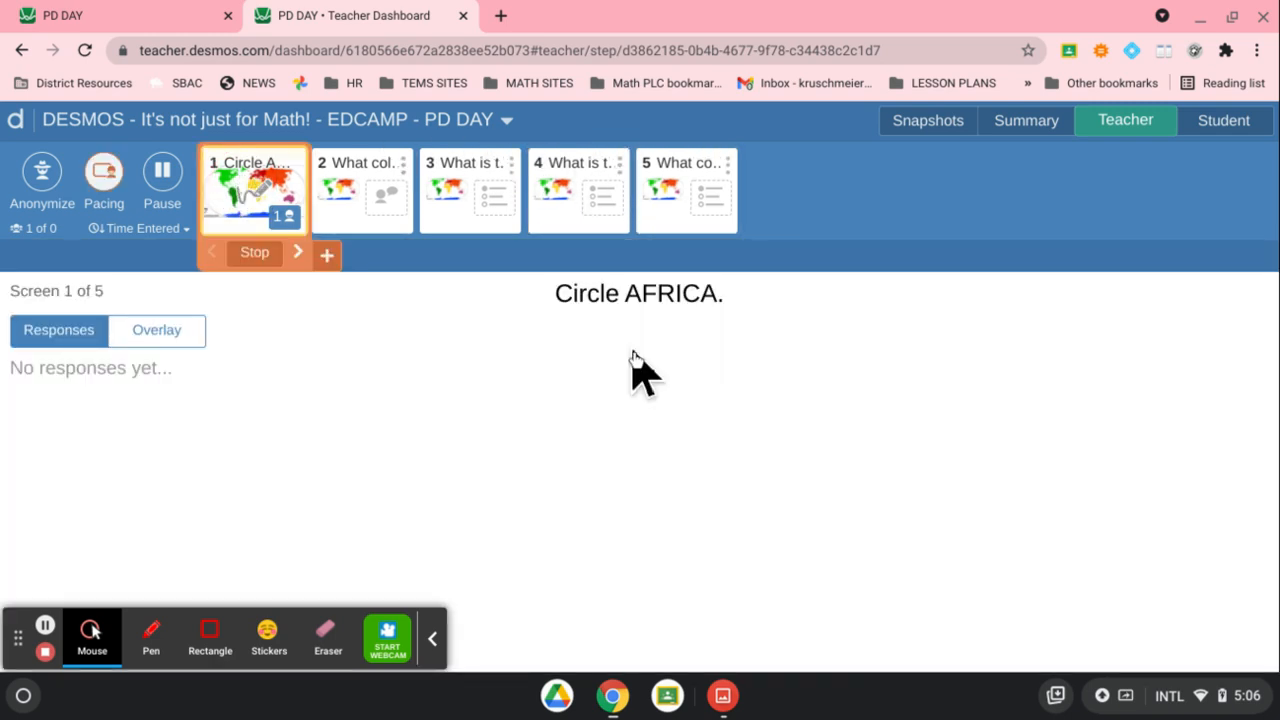
Circle Africa freehand on the student page's map and inspect that response in the teacher dashboard
click(82, 14)
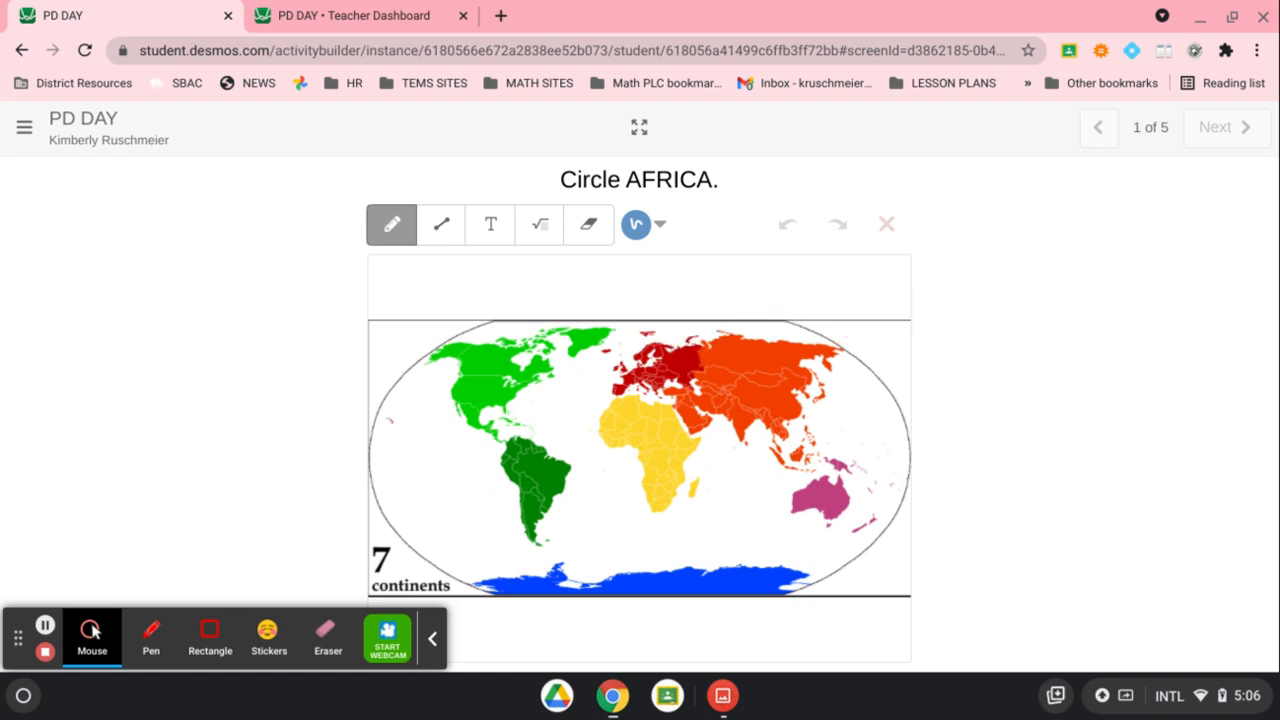
mouse_move(652, 380)
mouse_down()
mouse_move(583, 397)
mouse_move(657, 520)
mouse_move(690, 395)
mouse_move(645, 378)
mouse_up()
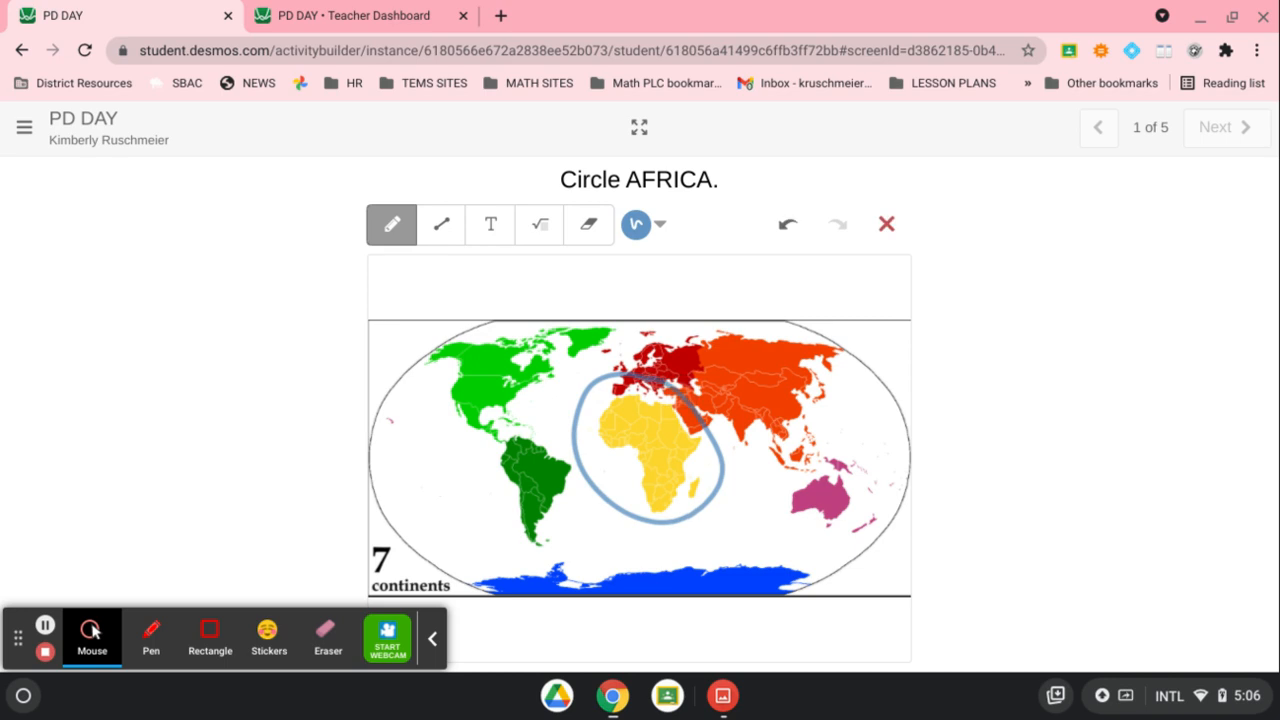
click(405, 18)
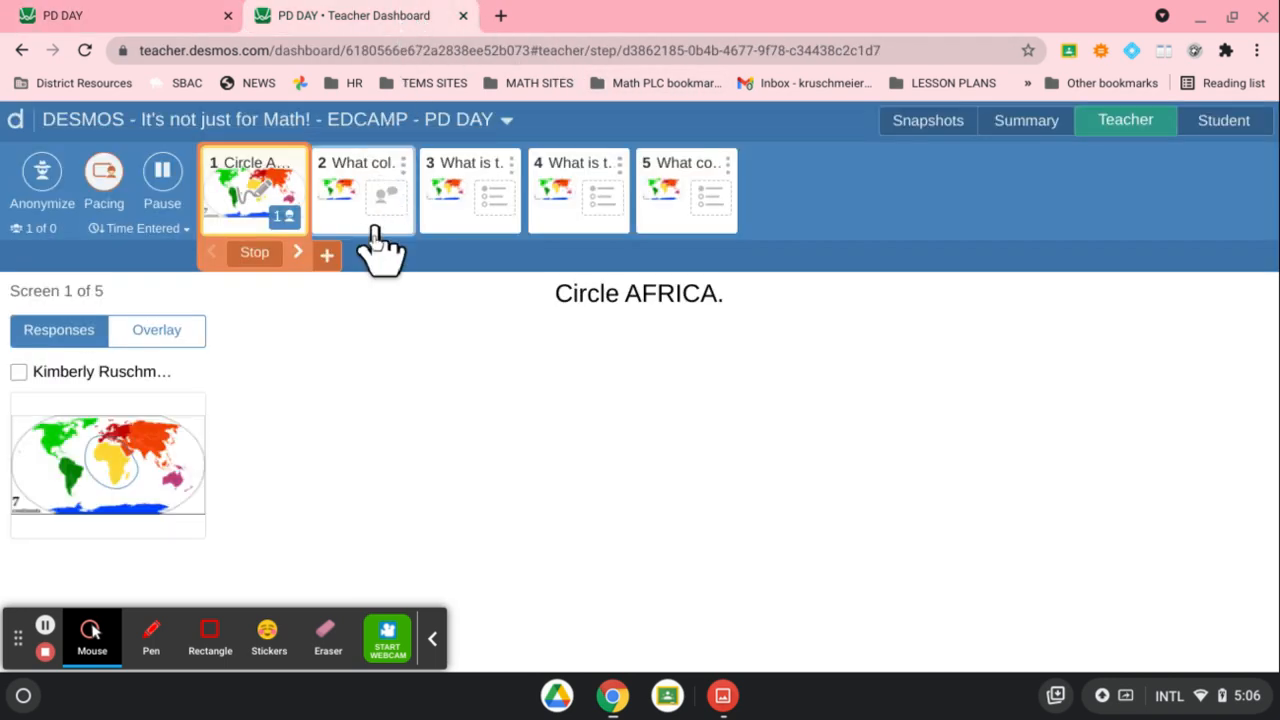
click(167, 452)
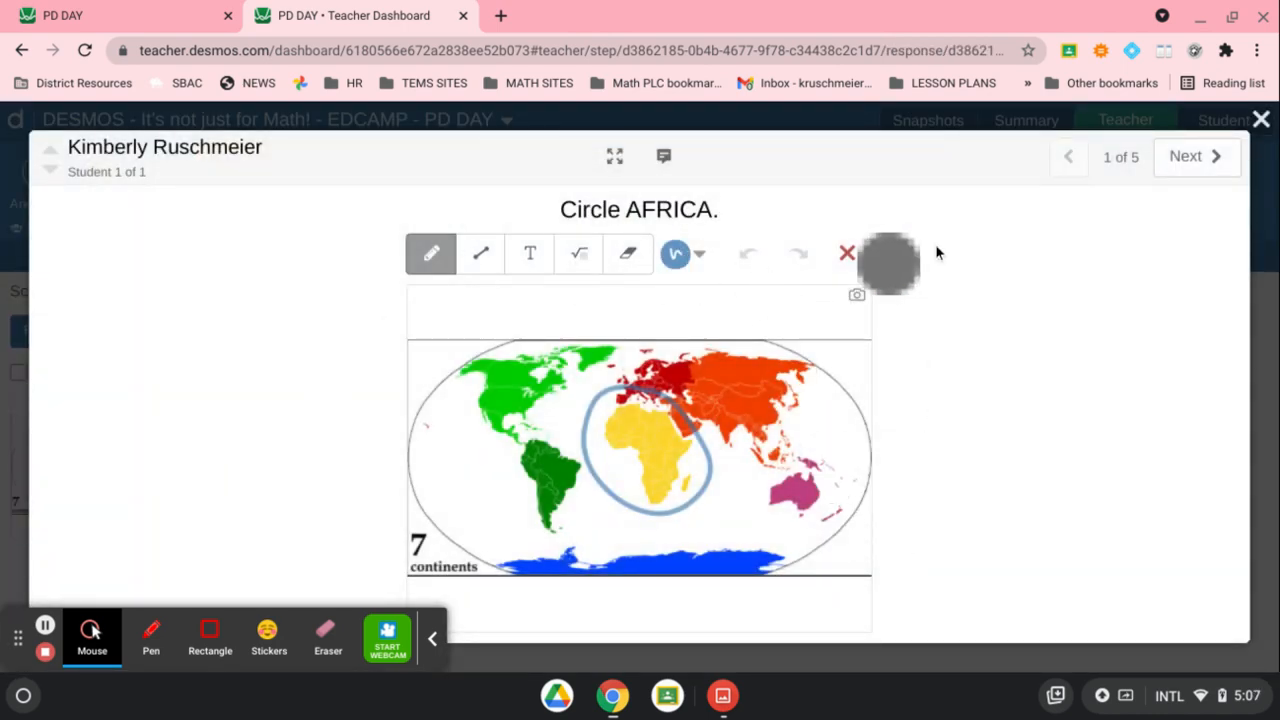
click(1261, 121)
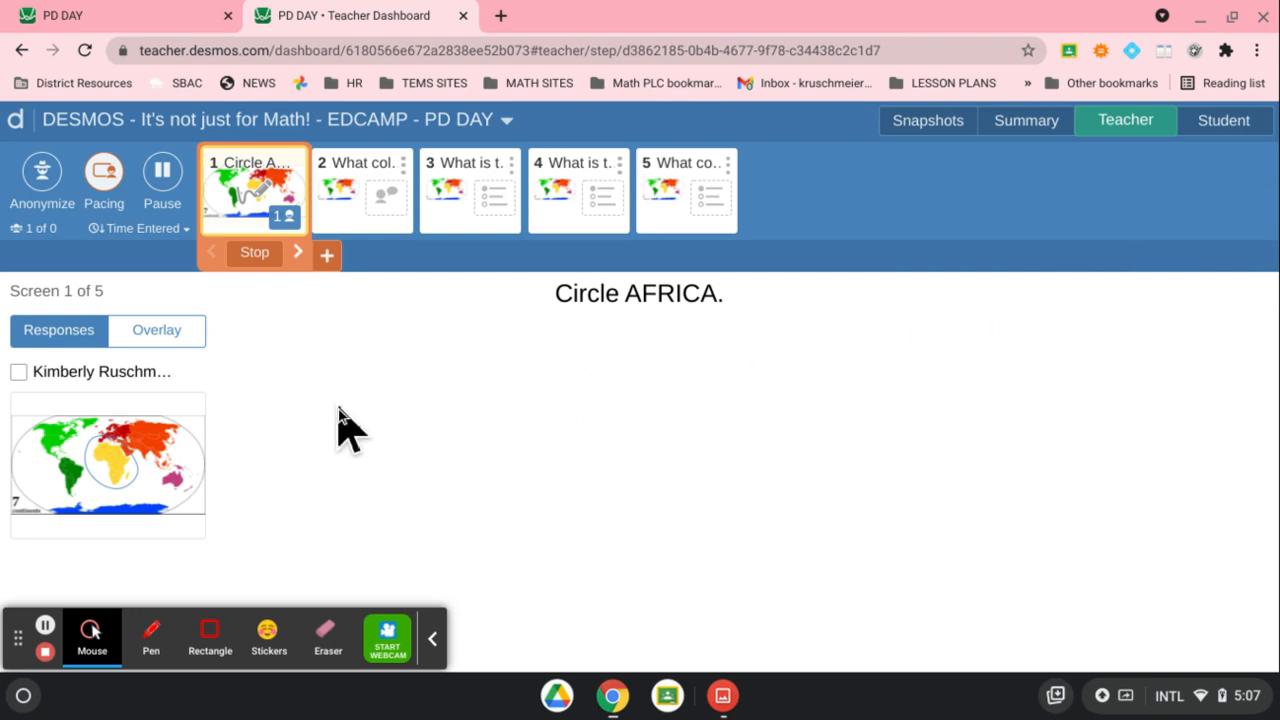
click(123, 385)
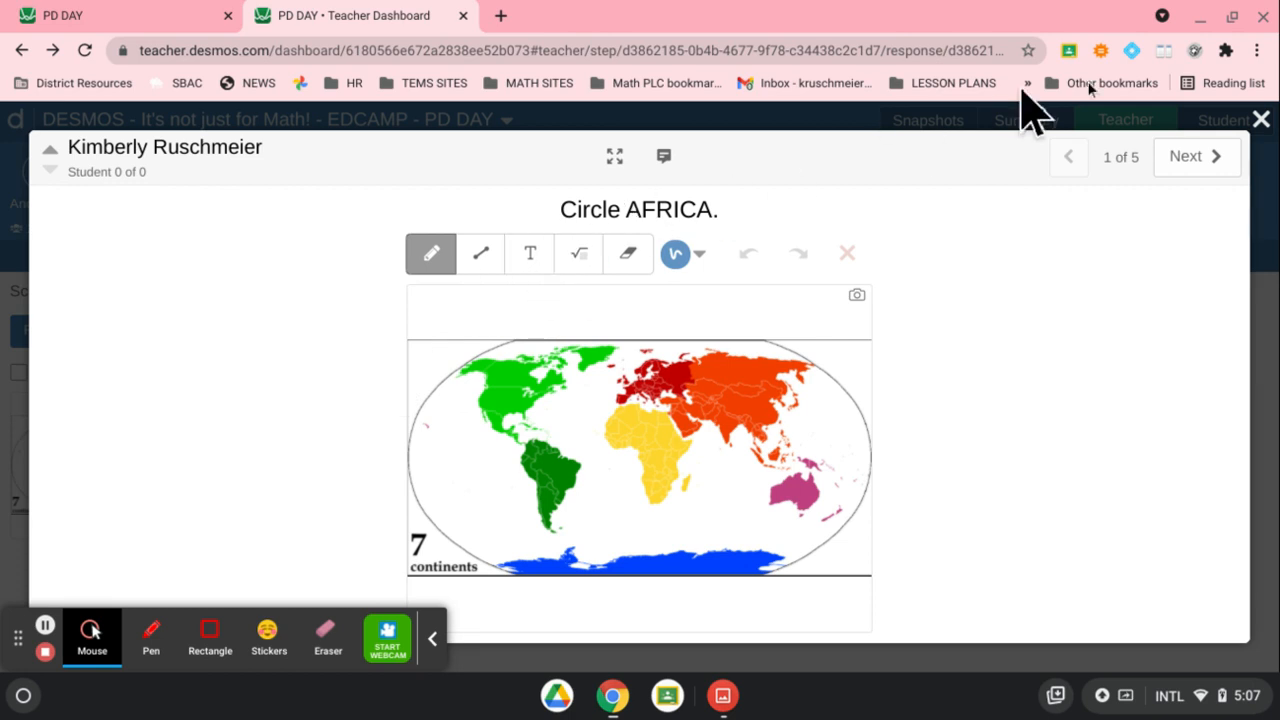
click(1261, 119)
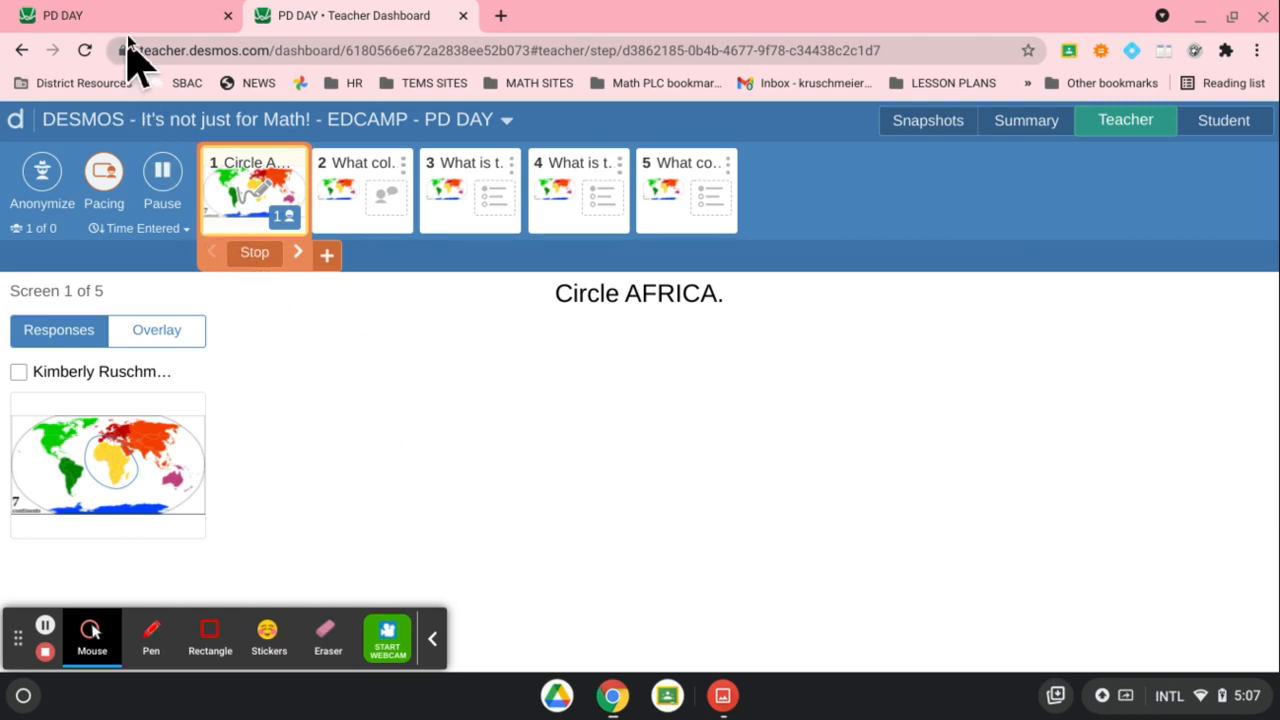
Extend the class pacing to include screen 2, advance the student page to it, and return to the teacher dashboard
mouse_move(124, 16)
click(328, 257)
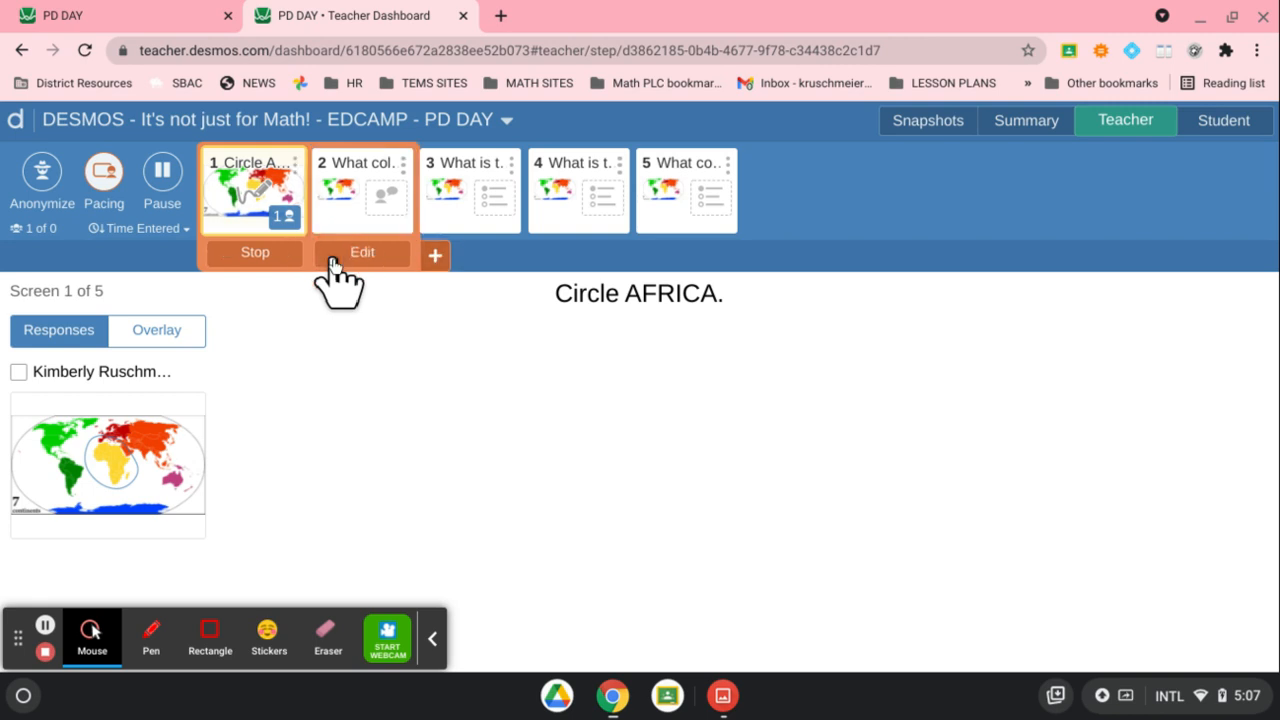
click(166, 28)
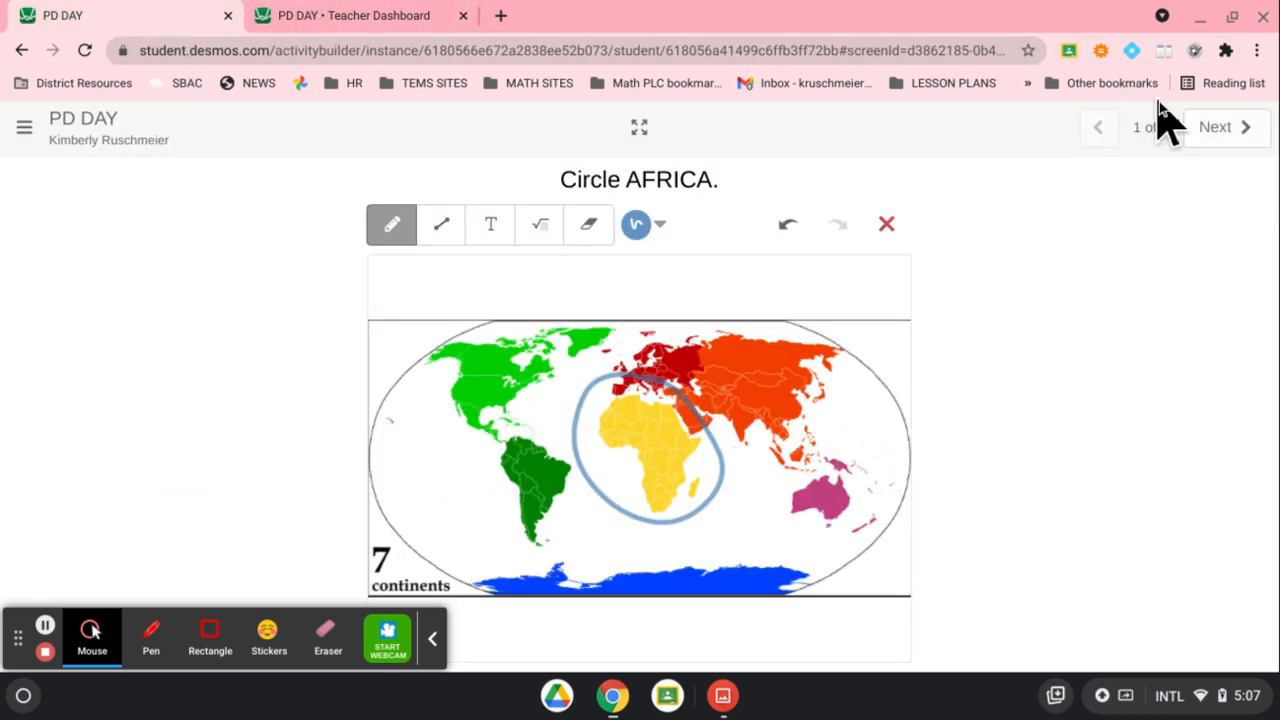
click(1222, 138)
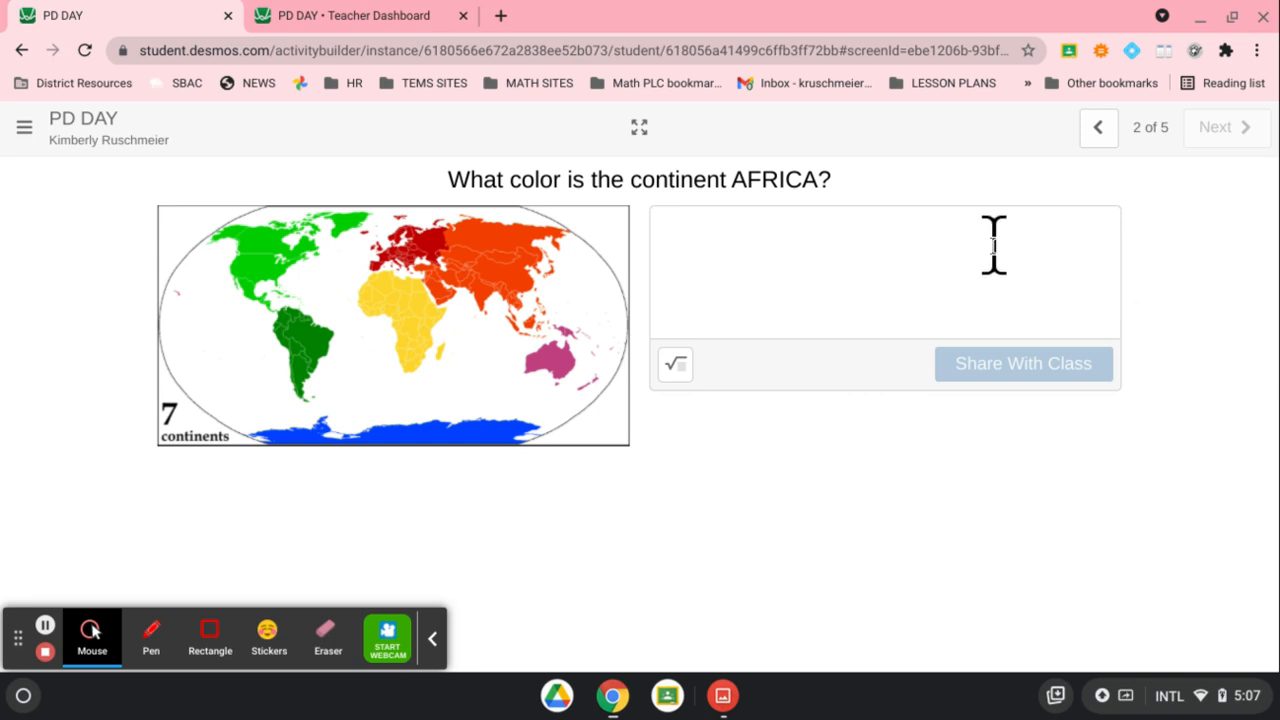
click(408, 24)
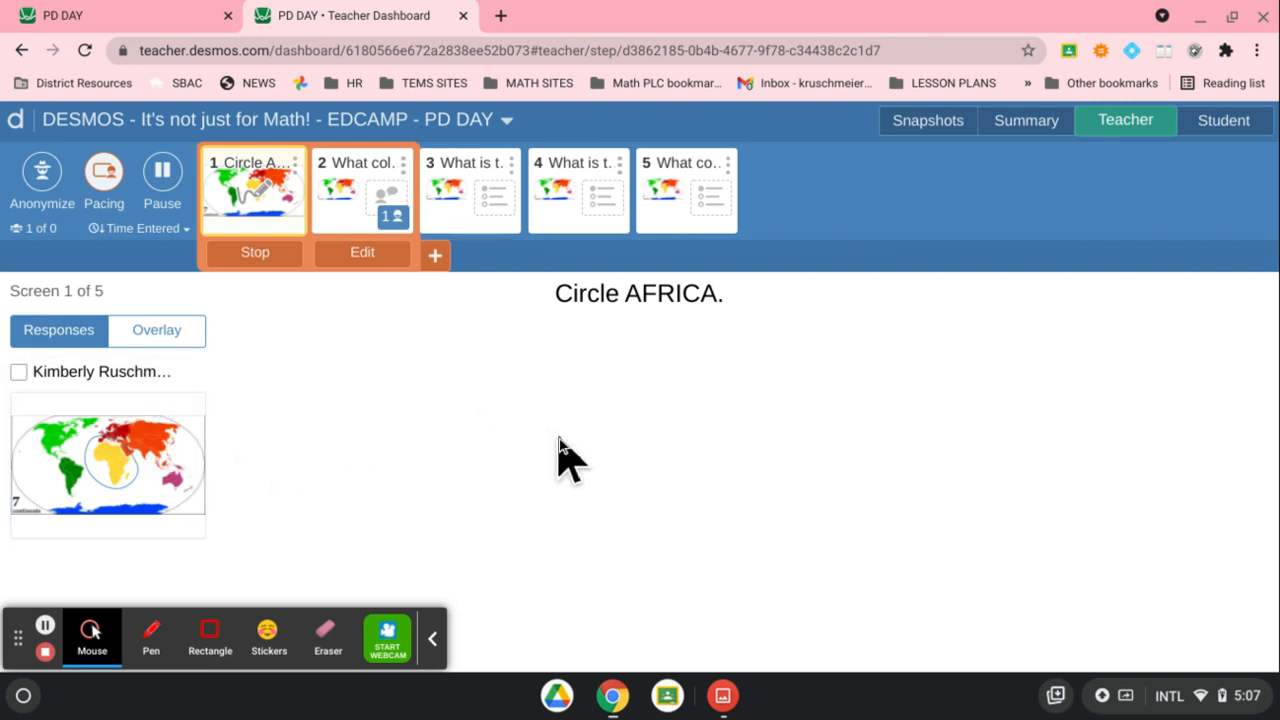
Share "Yellow" as the student's answer to the Africa color question and view the screen 2 responses in the teacher dashboard
click(130, 12)
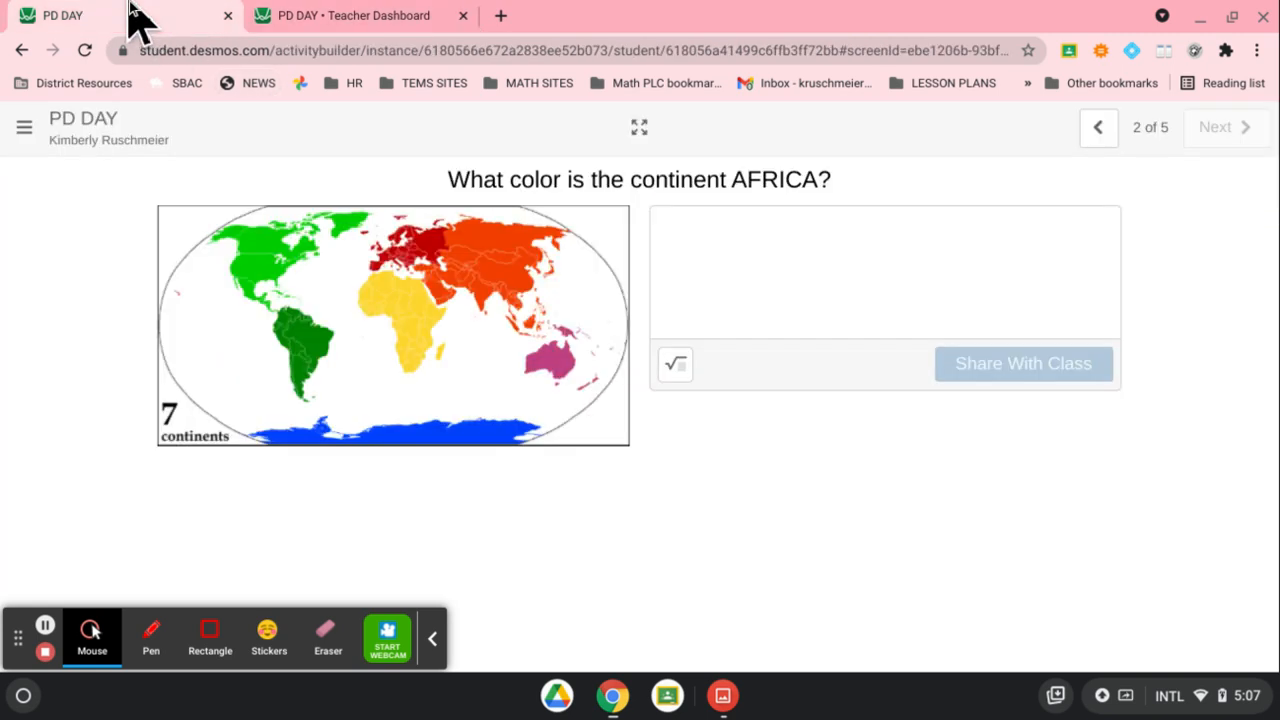
click(740, 250)
text(Yellow)
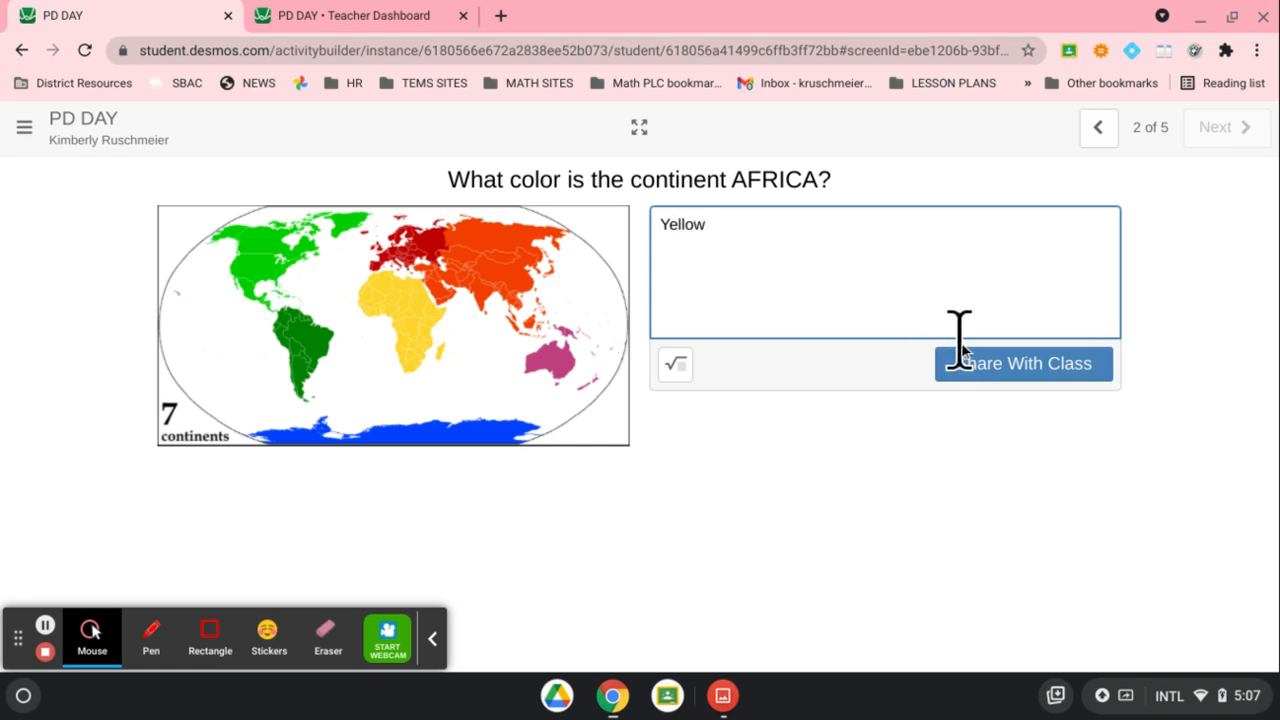
click(976, 368)
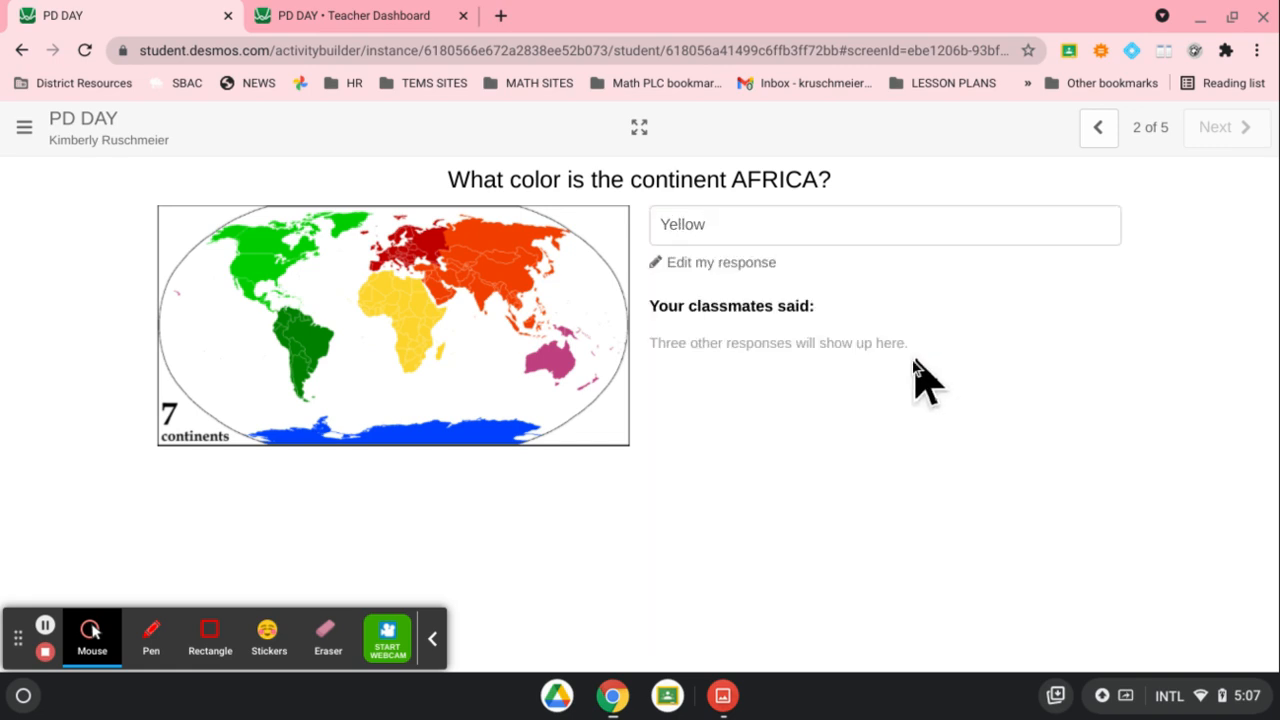
mouse_move(717, 351)
mouse_down()
mouse_move(740, 384)
mouse_move(789, 371)
mouse_up()
click(977, 323)
click(310, 25)
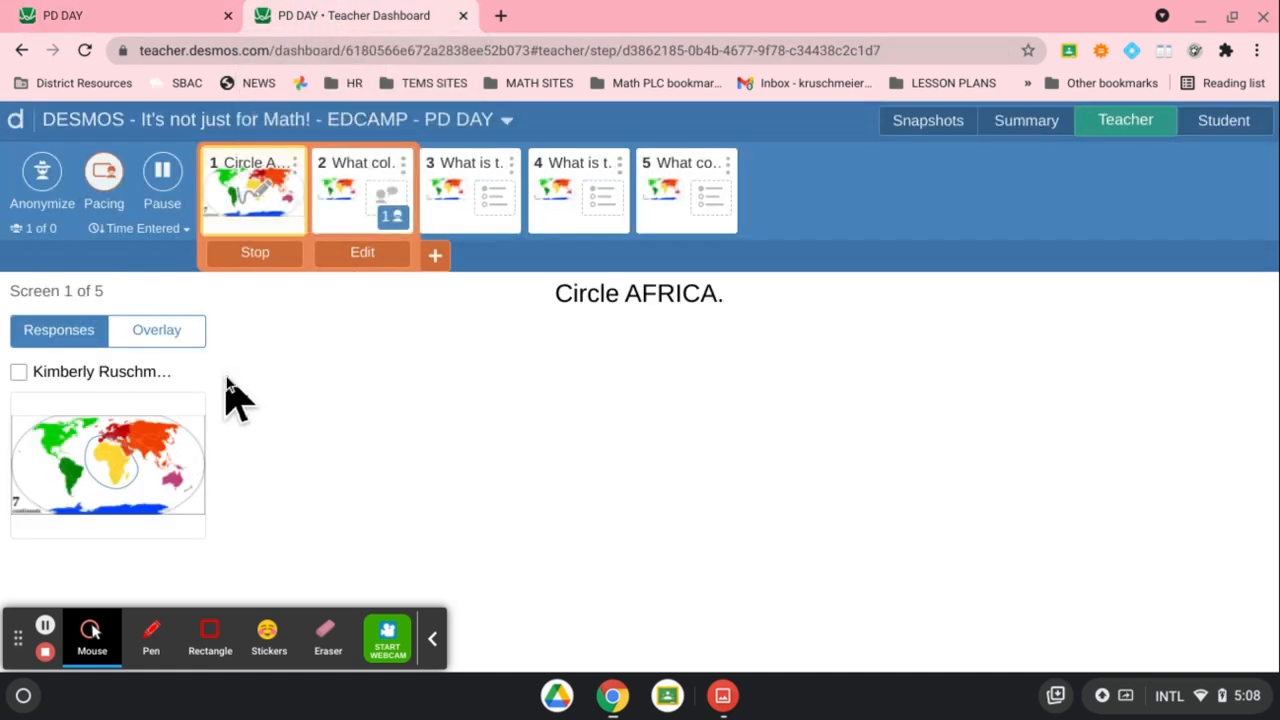
click(356, 185)
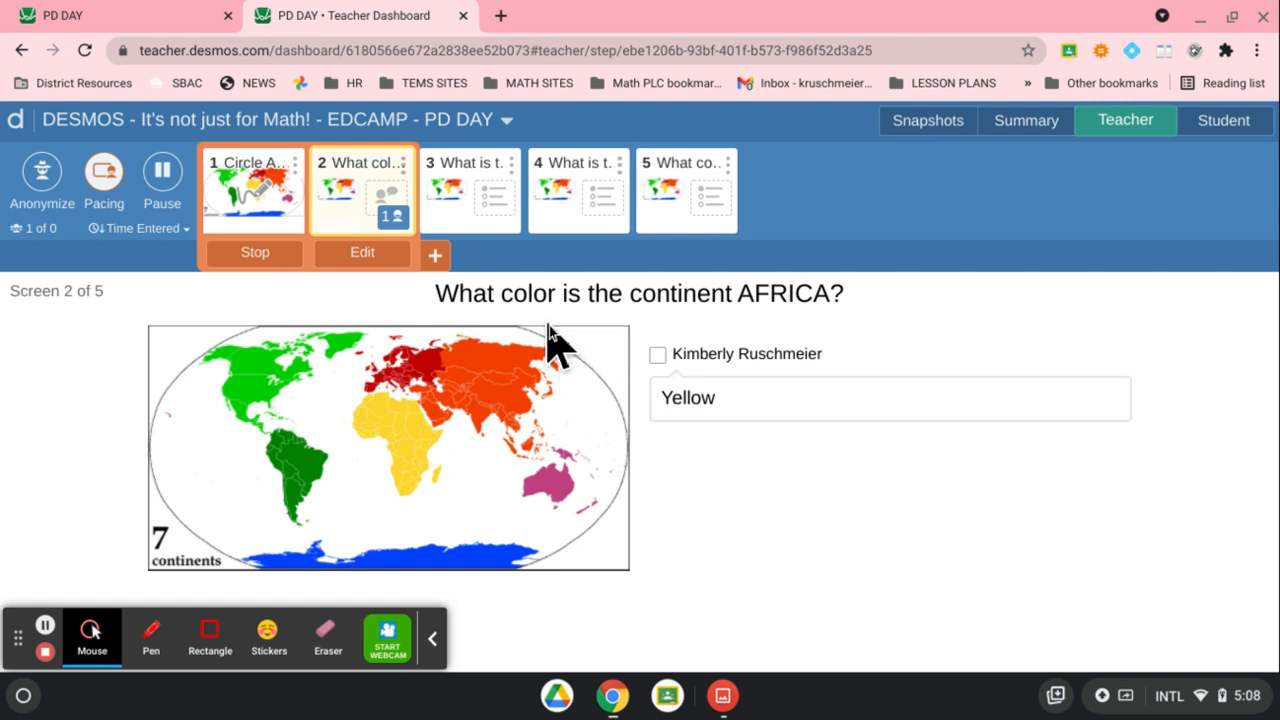
Extend the class pacing to include screen 3 and advance the student page to the yellow continent question
click(437, 257)
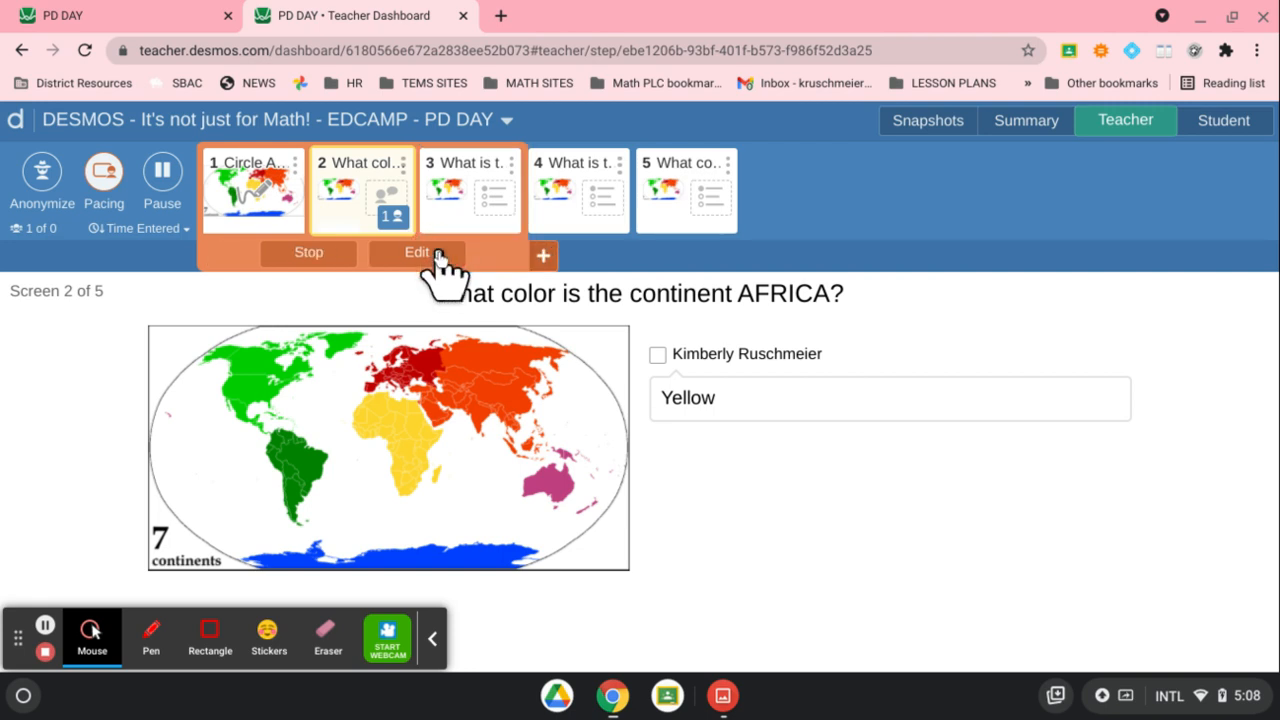
click(165, 22)
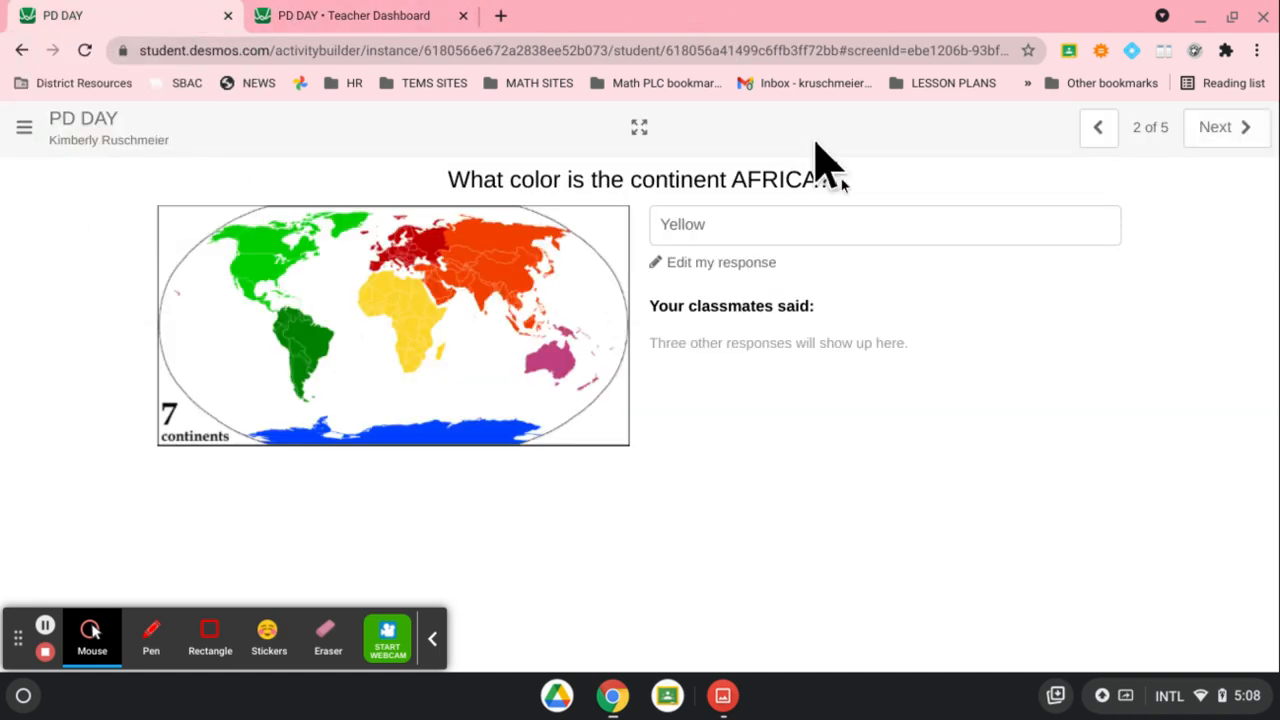
click(1235, 127)
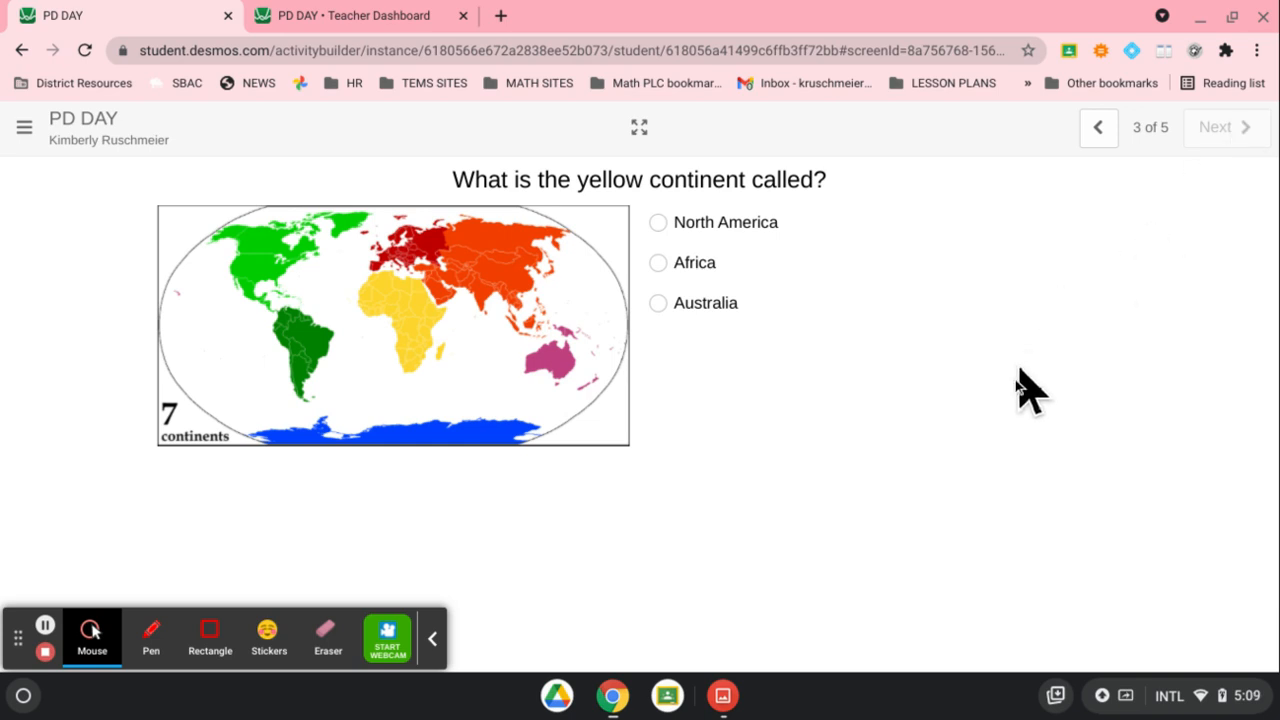
Open screen 3 in the teacher dashboard, answer its question with Africa on the student page, and check the response in the dashboard
click(358, 12)
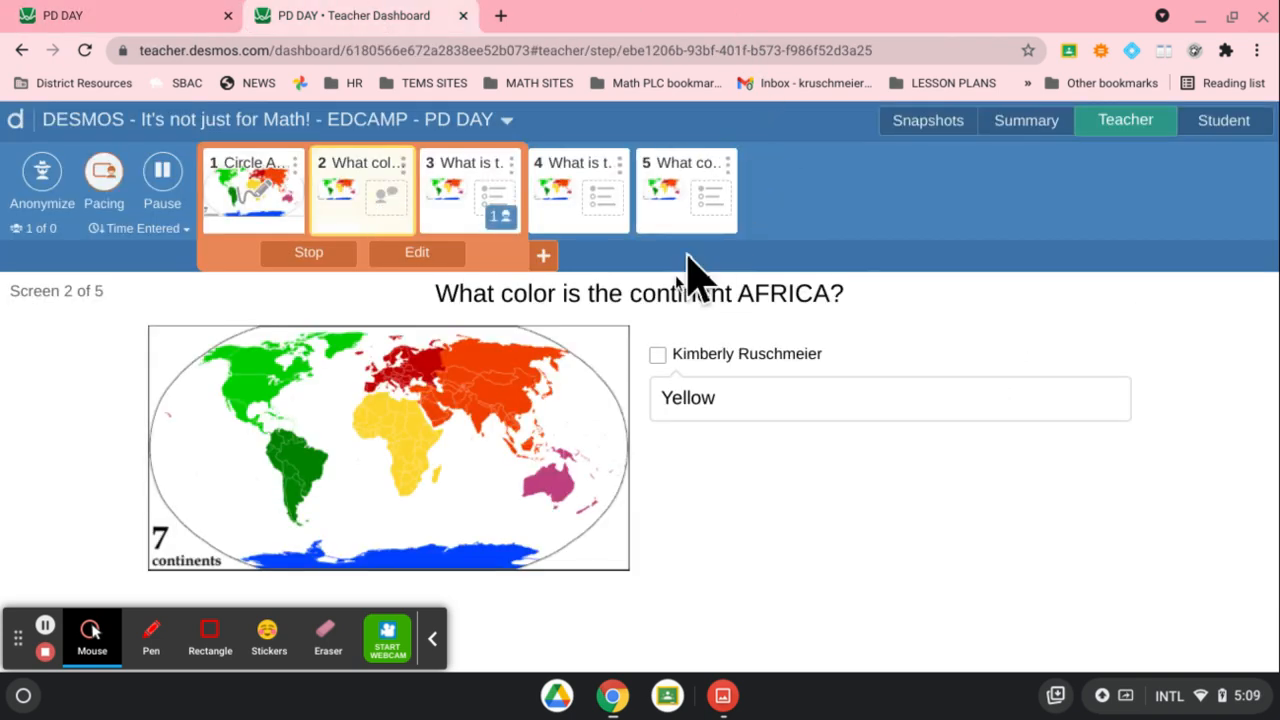
click(474, 202)
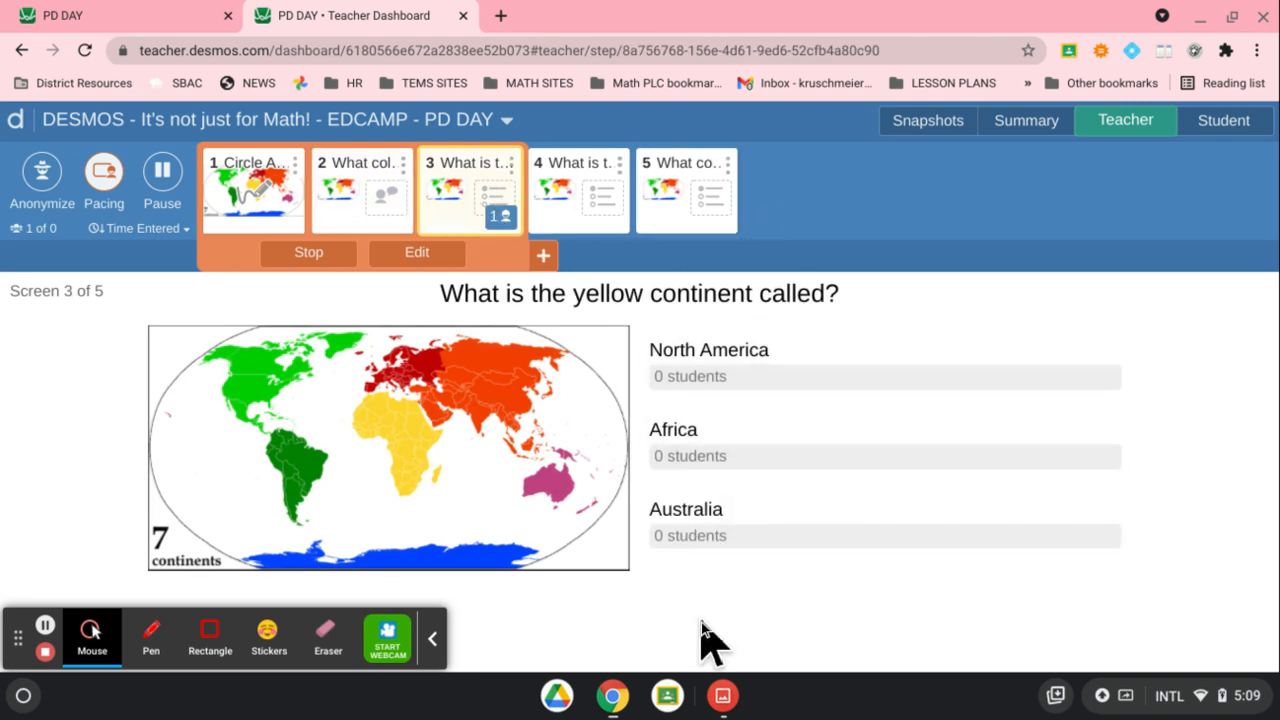
click(130, 15)
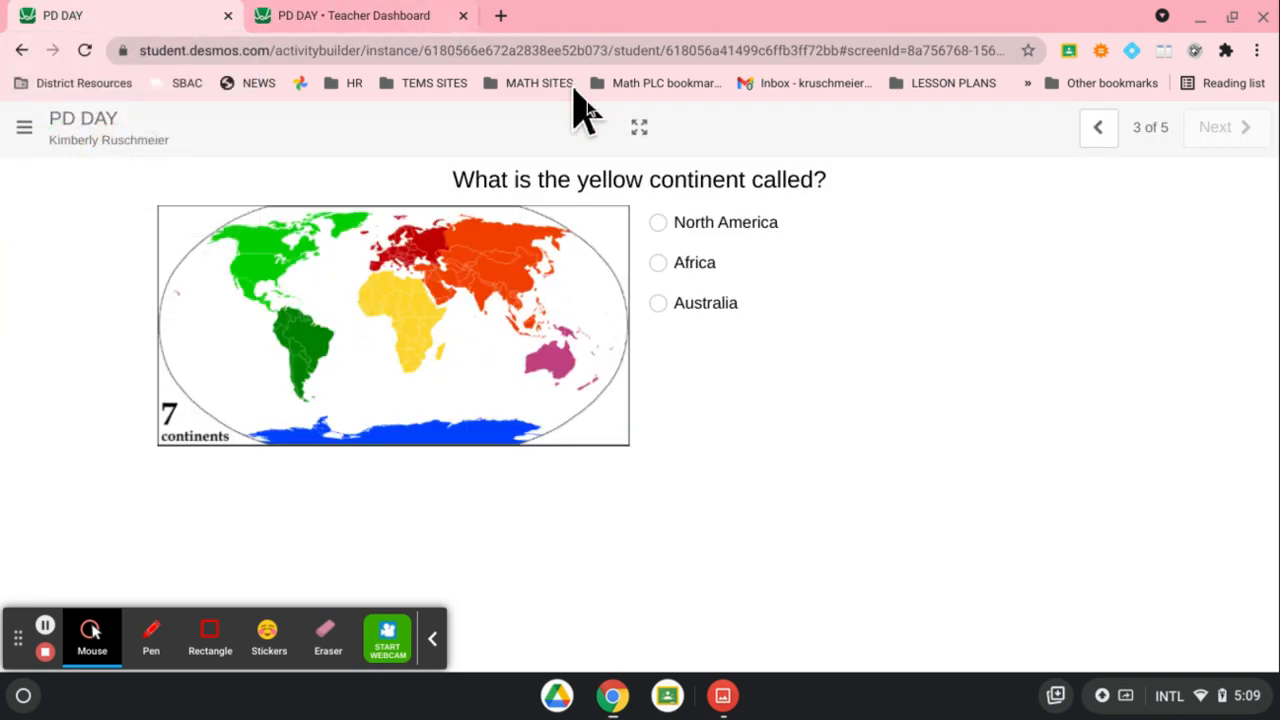
click(658, 263)
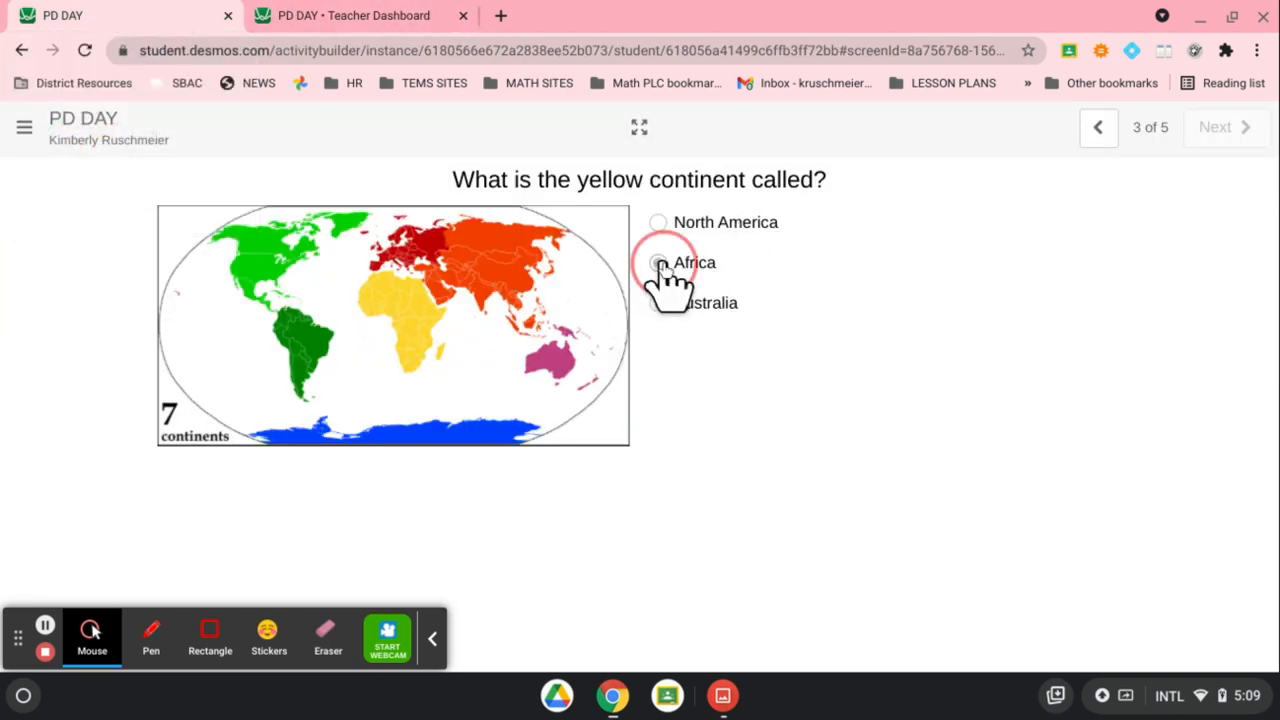
click(384, 26)
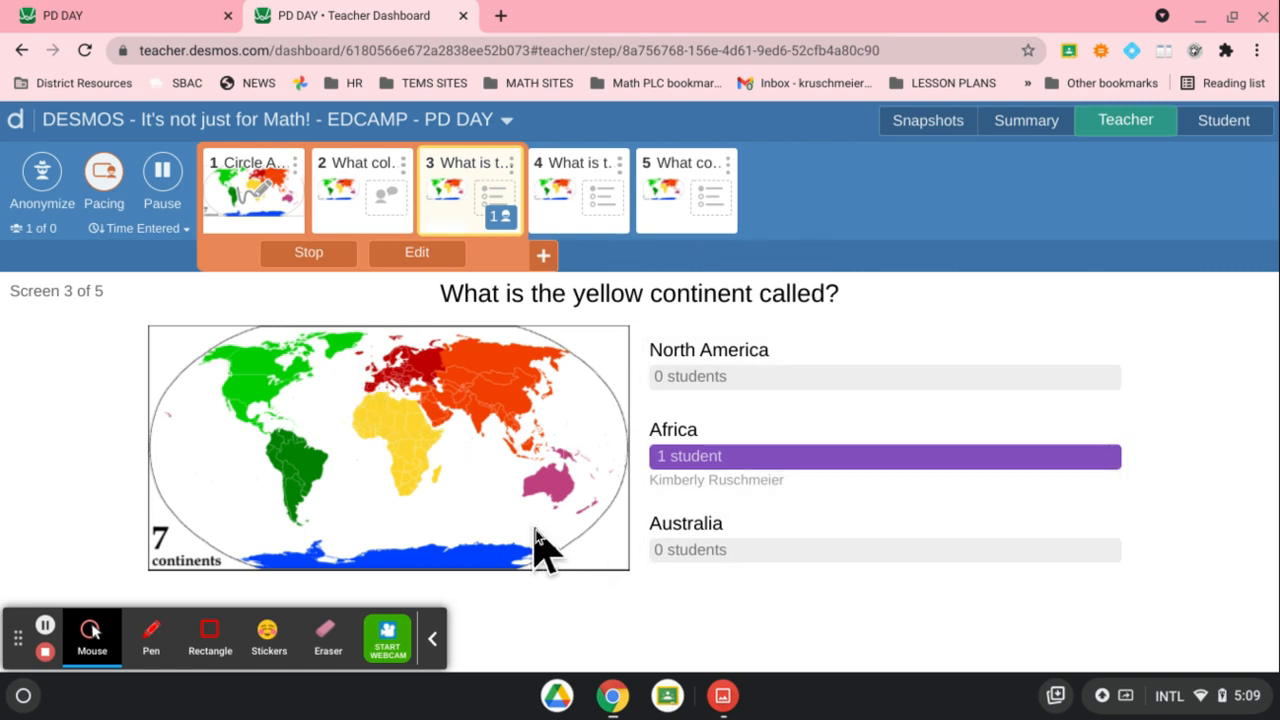
Extend the class pacing to include screen 4 and advance the student page to the light green continent question
click(541, 258)
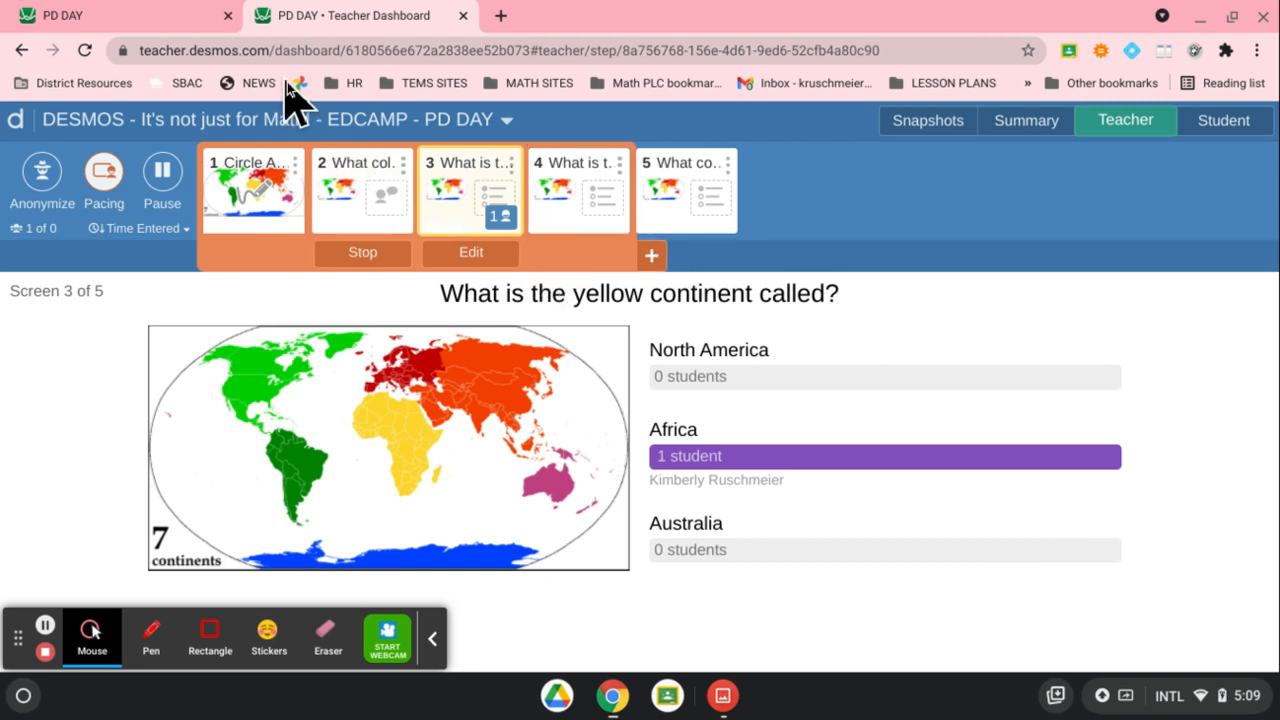
click(132, 18)
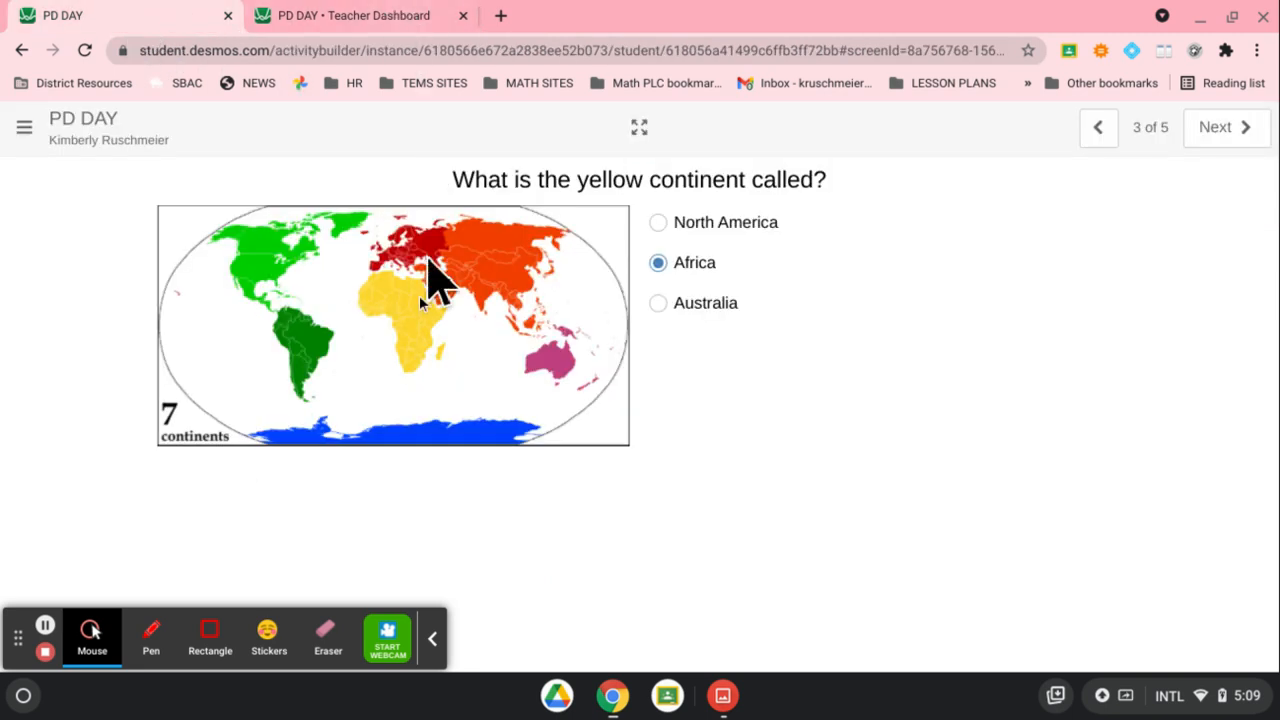
click(1226, 131)
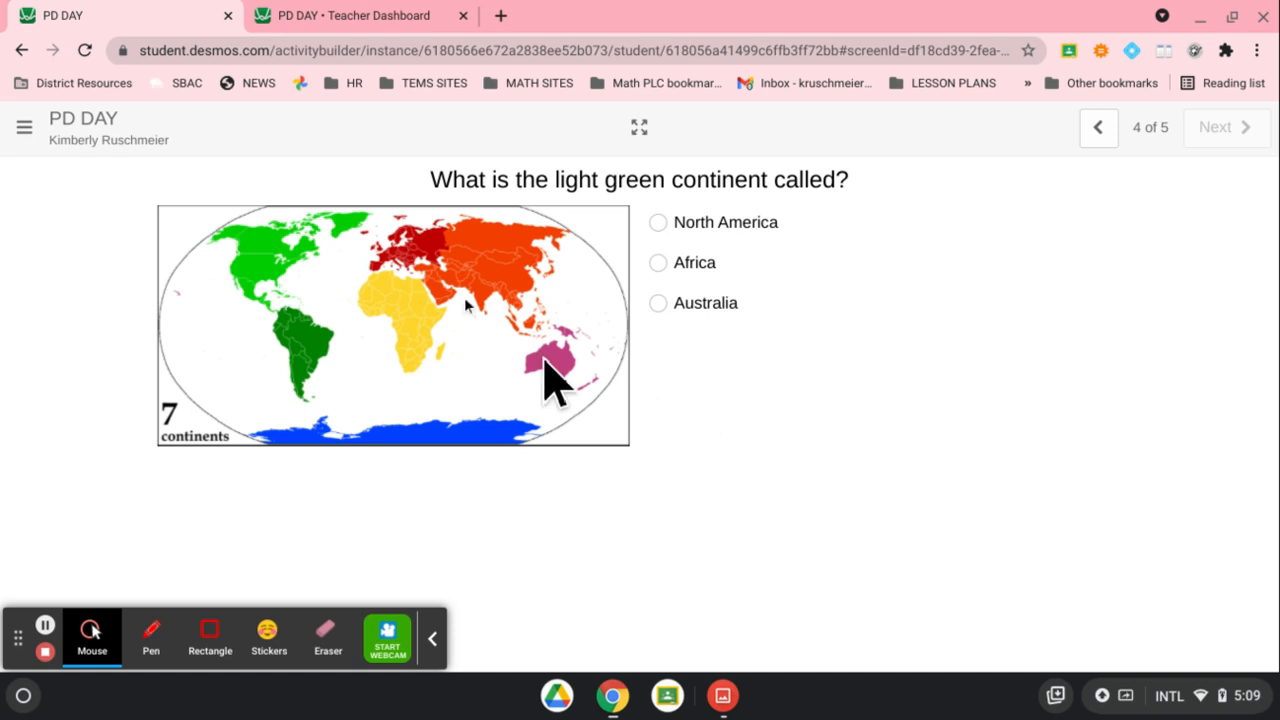
Open screen 4 in the teacher dashboard, answer its question with North America on the student page, and return to the dashboard's responses
click(340, 18)
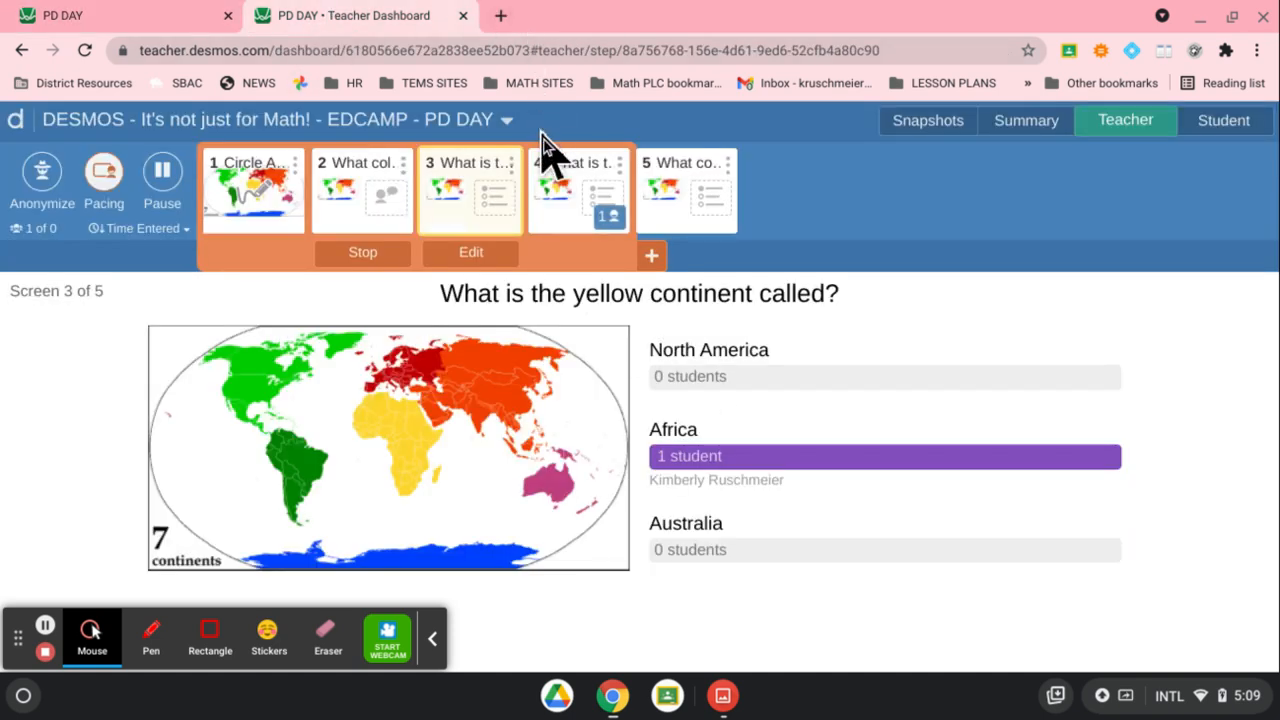
click(566, 195)
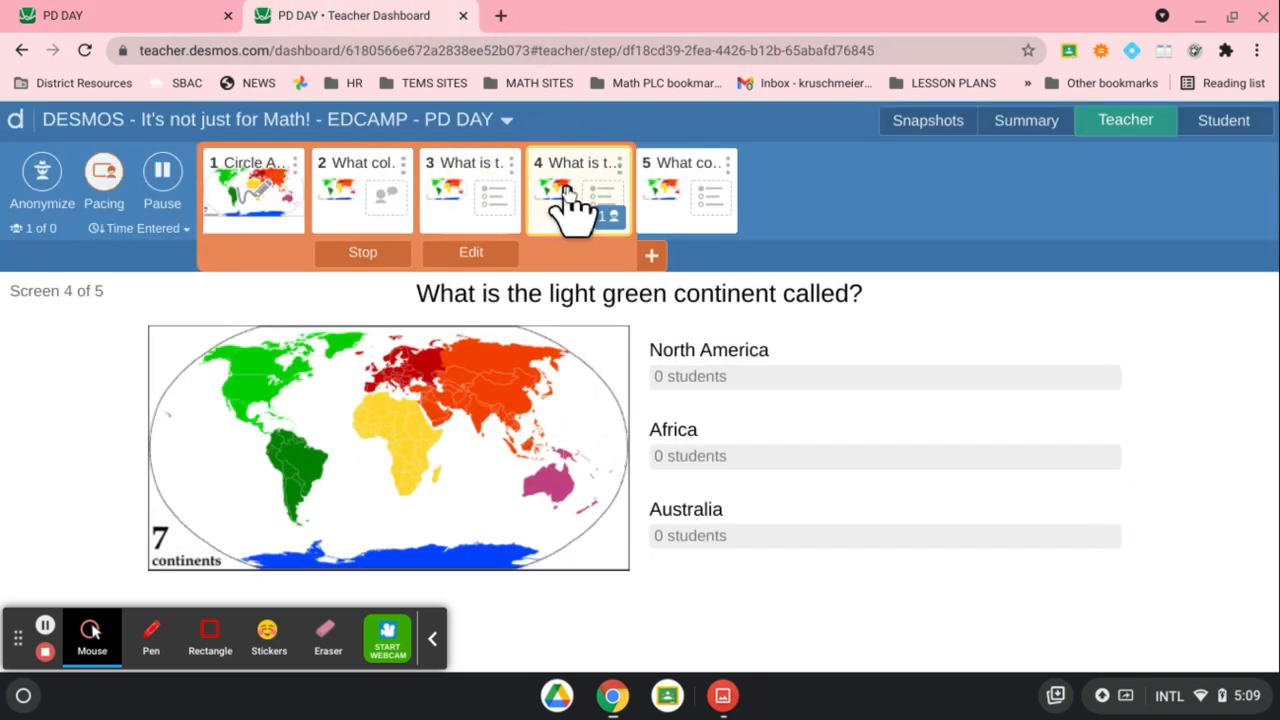
click(143, 22)
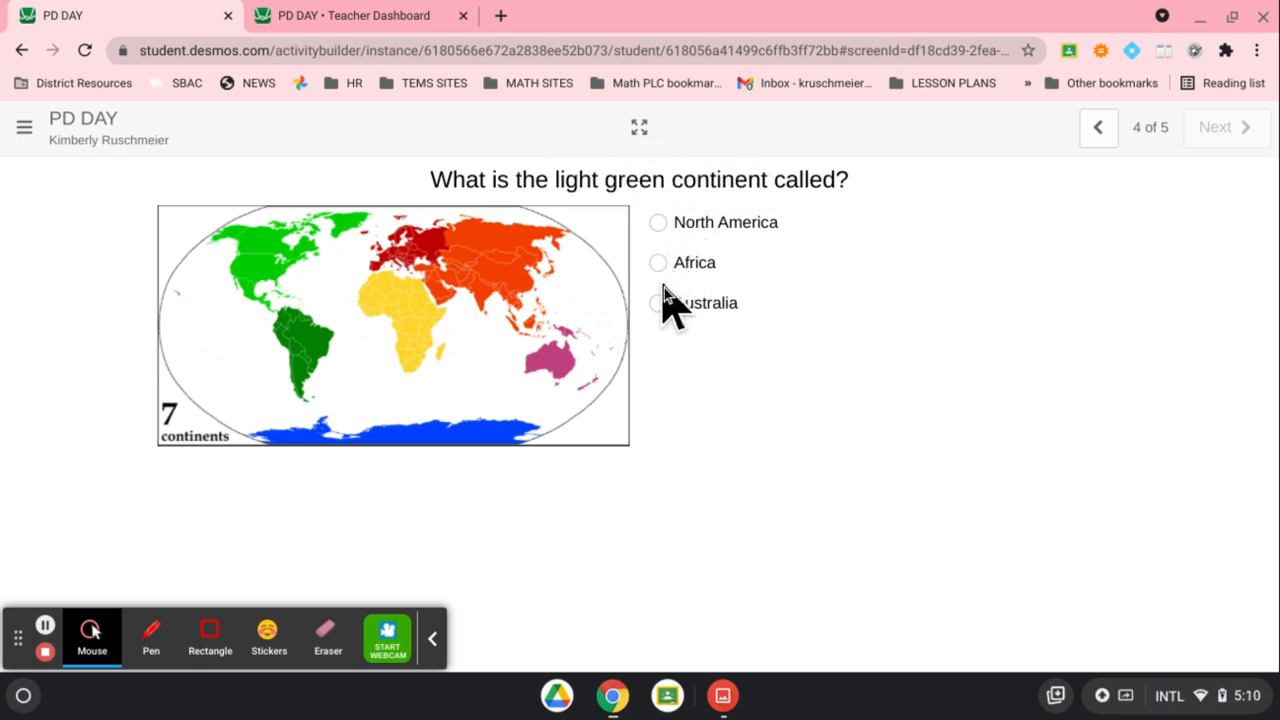
click(658, 223)
click(366, 18)
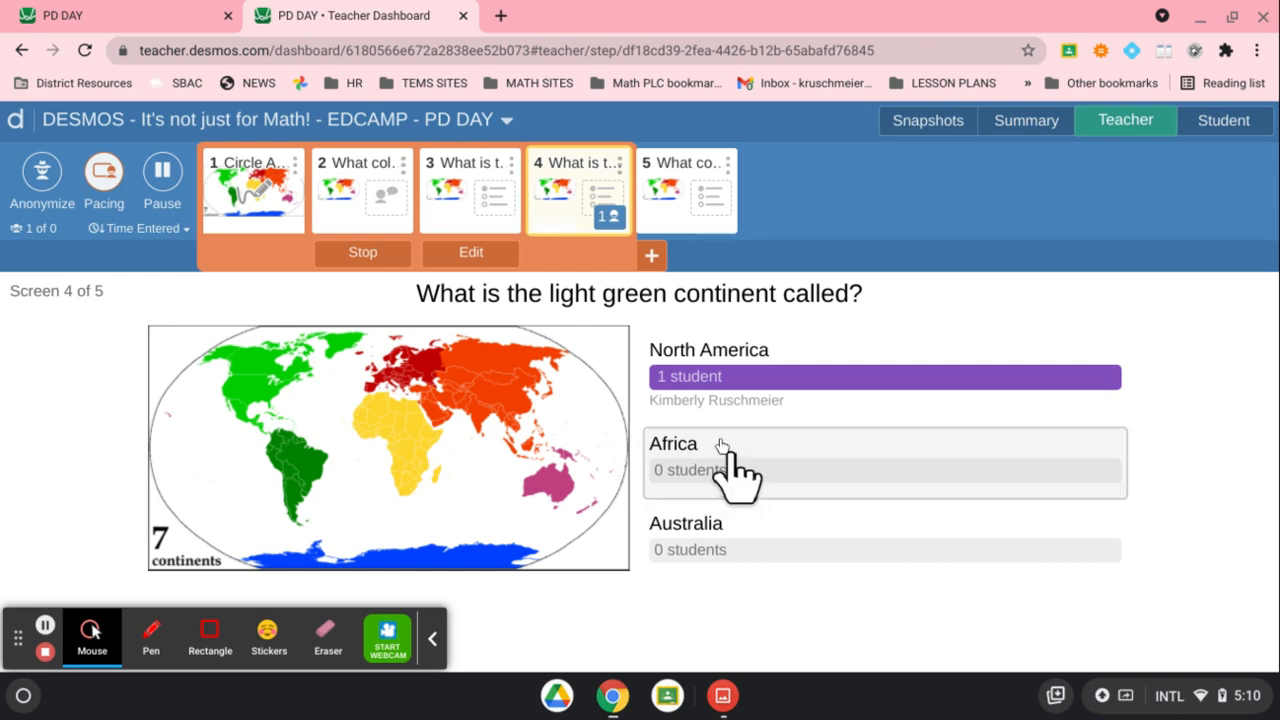
Extend the class pacing to include screen 5 and advance the student page to the question about continents visited
click(651, 256)
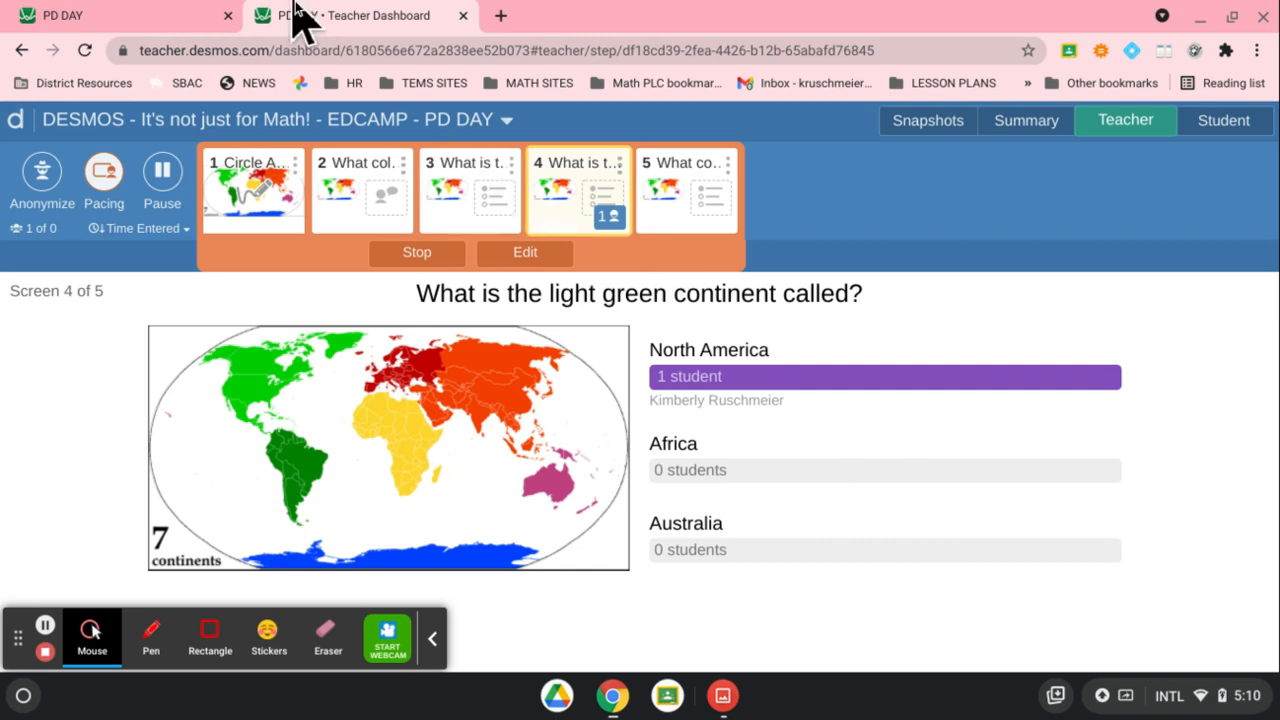
click(205, 15)
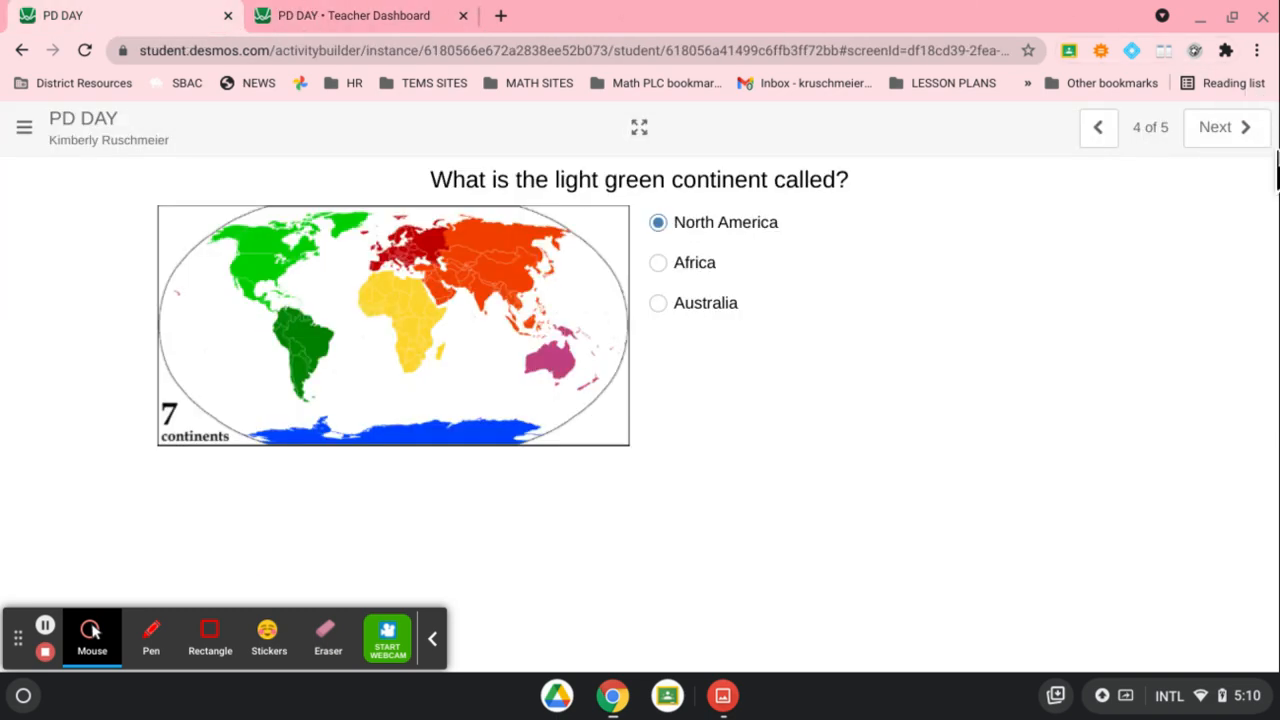
click(1236, 130)
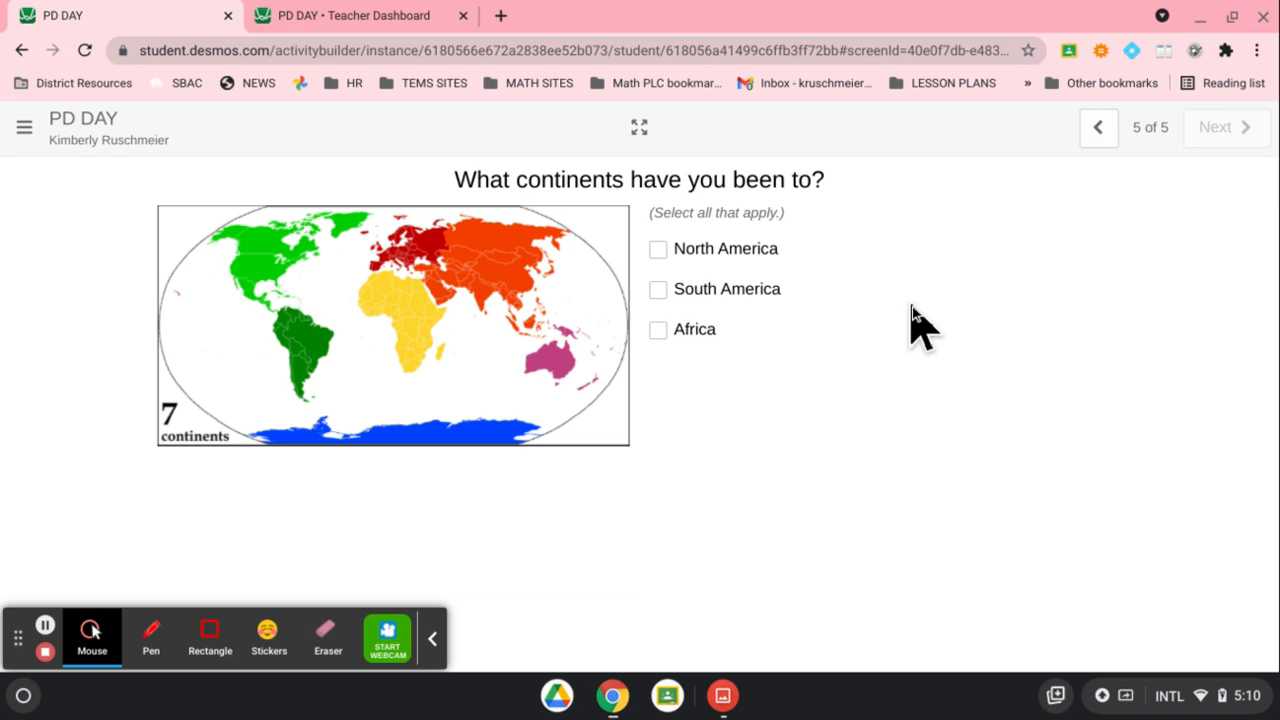
Select South America and North America as the student's visited continents and view the screen 5 responses in the teacher dashboard
click(658, 289)
click(658, 248)
click(318, 17)
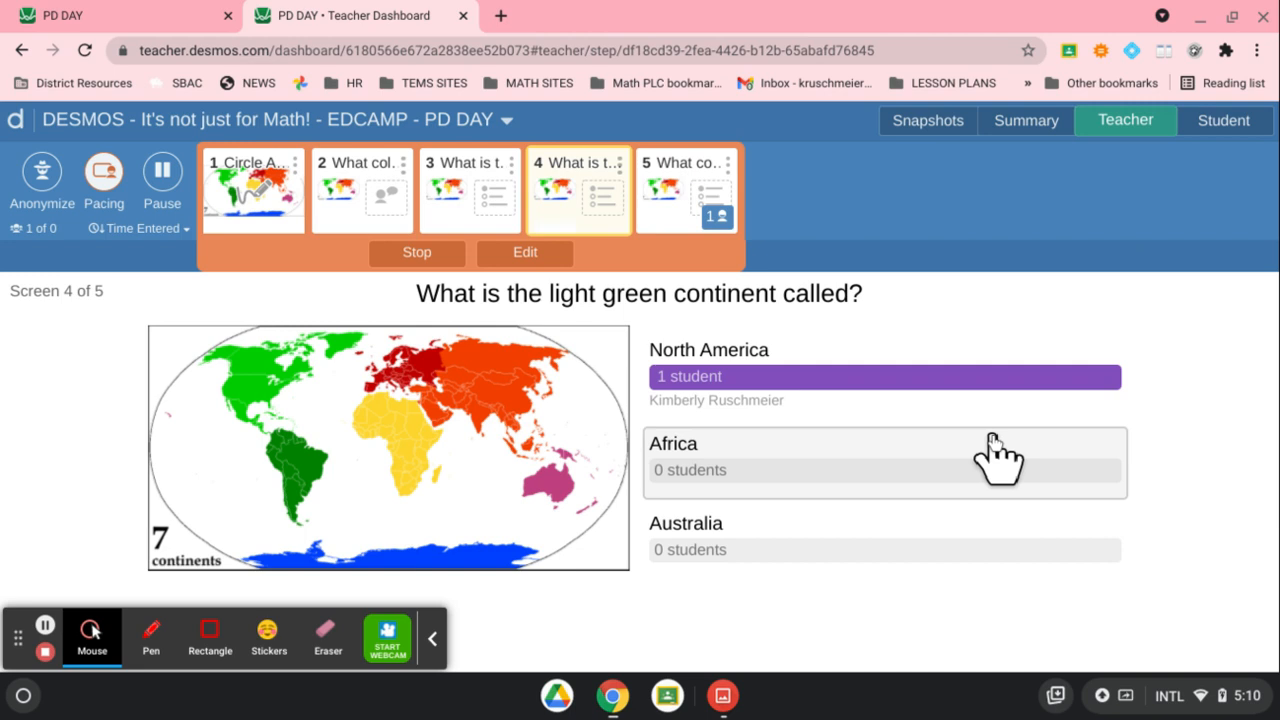
click(684, 209)
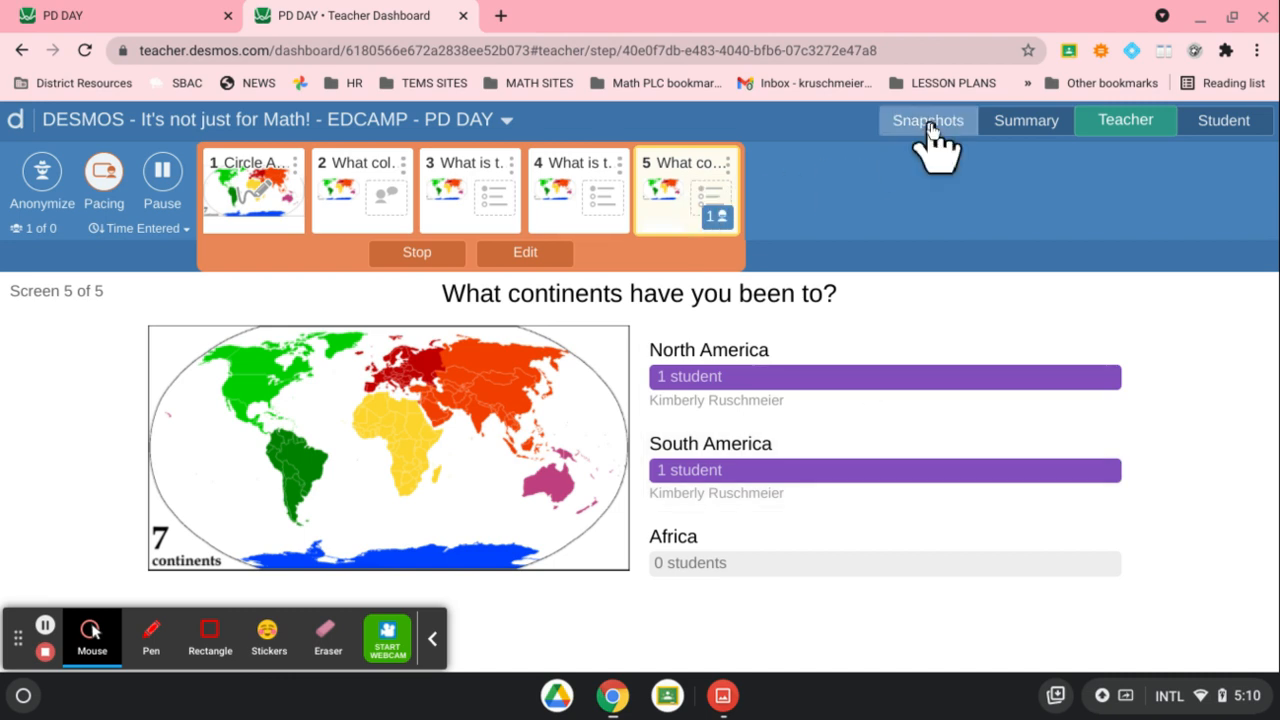
Review the student's screen 5 page, then stop the class pacing in the teacher dashboard
click(180, 18)
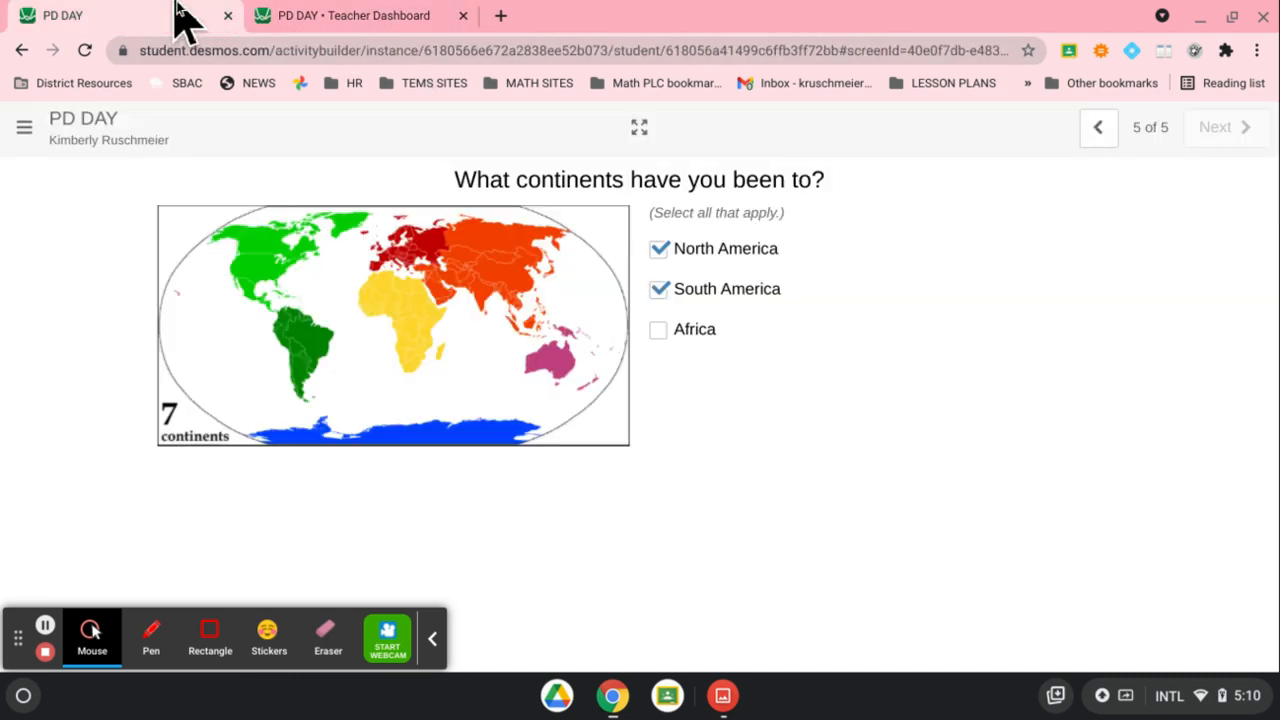
click(296, 6)
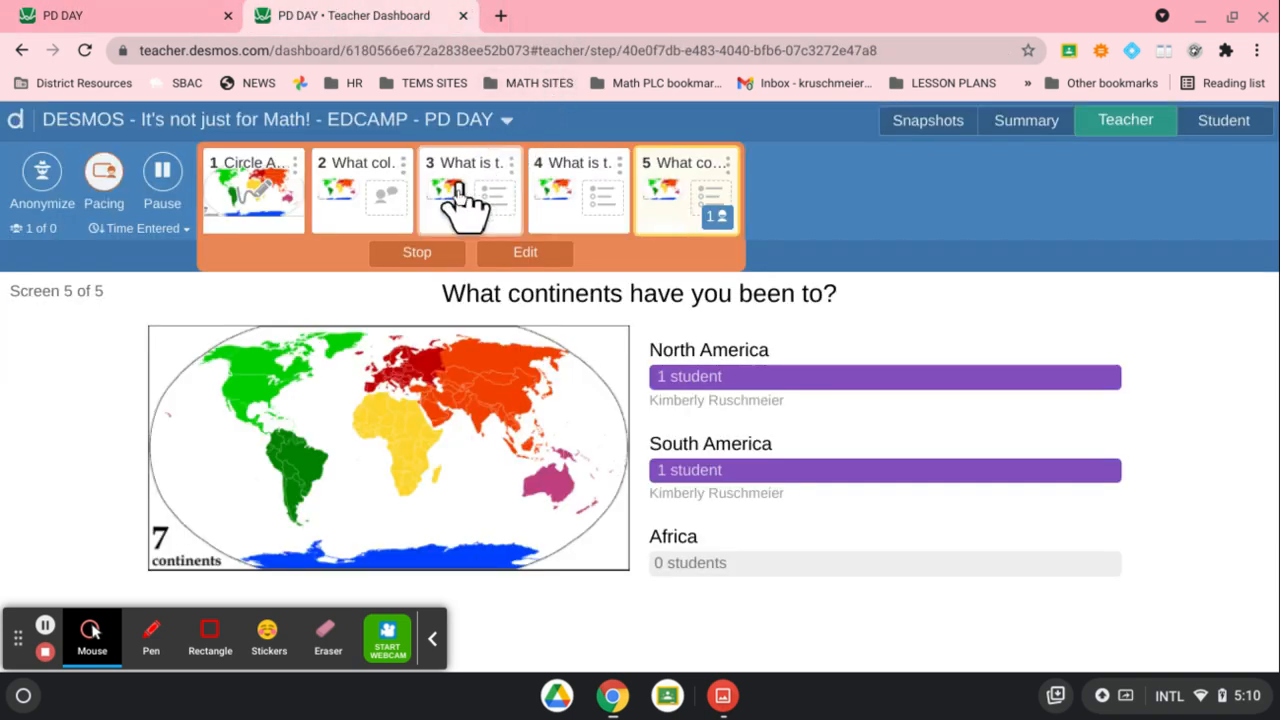
click(419, 254)
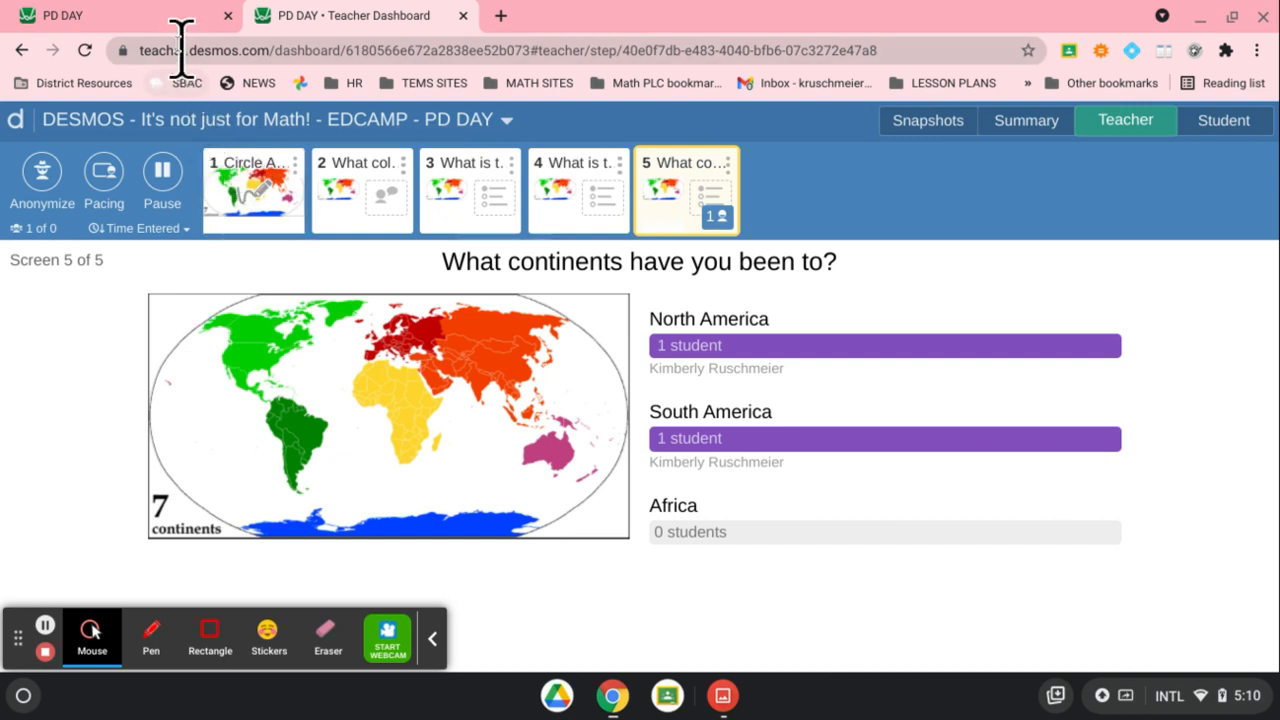
mouse_move(149, 1)
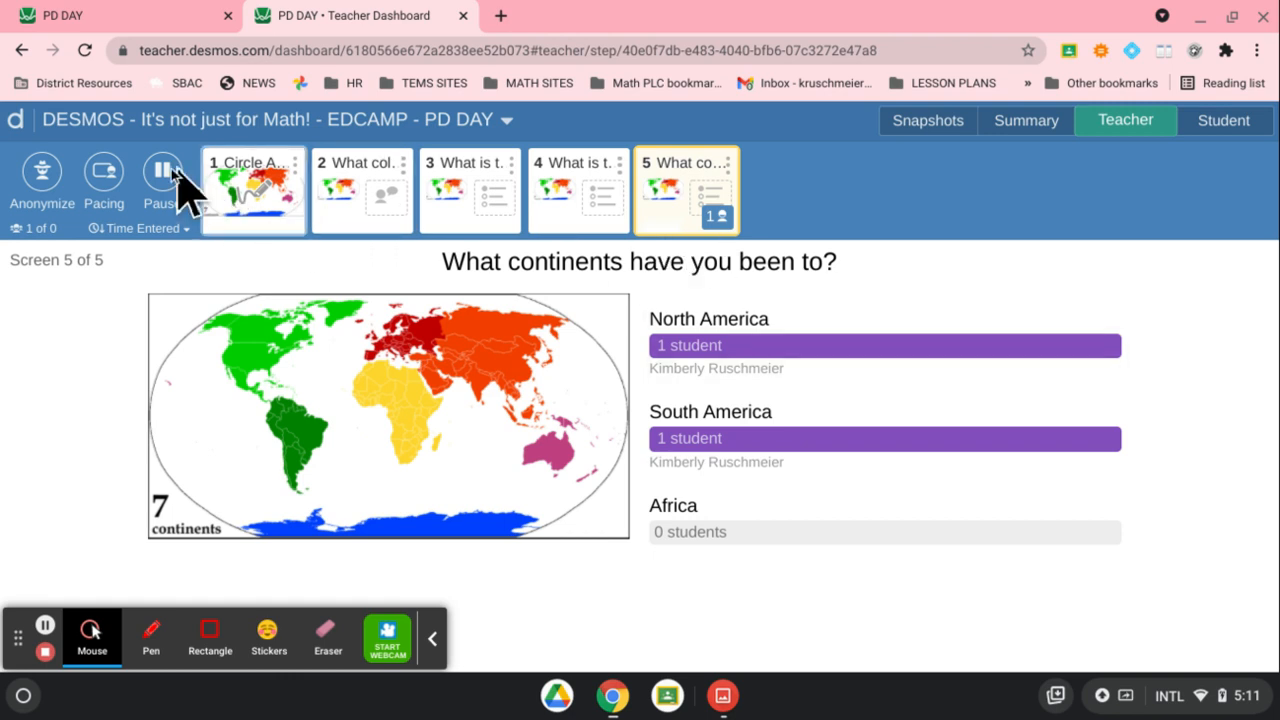
mouse_move(88, 2)
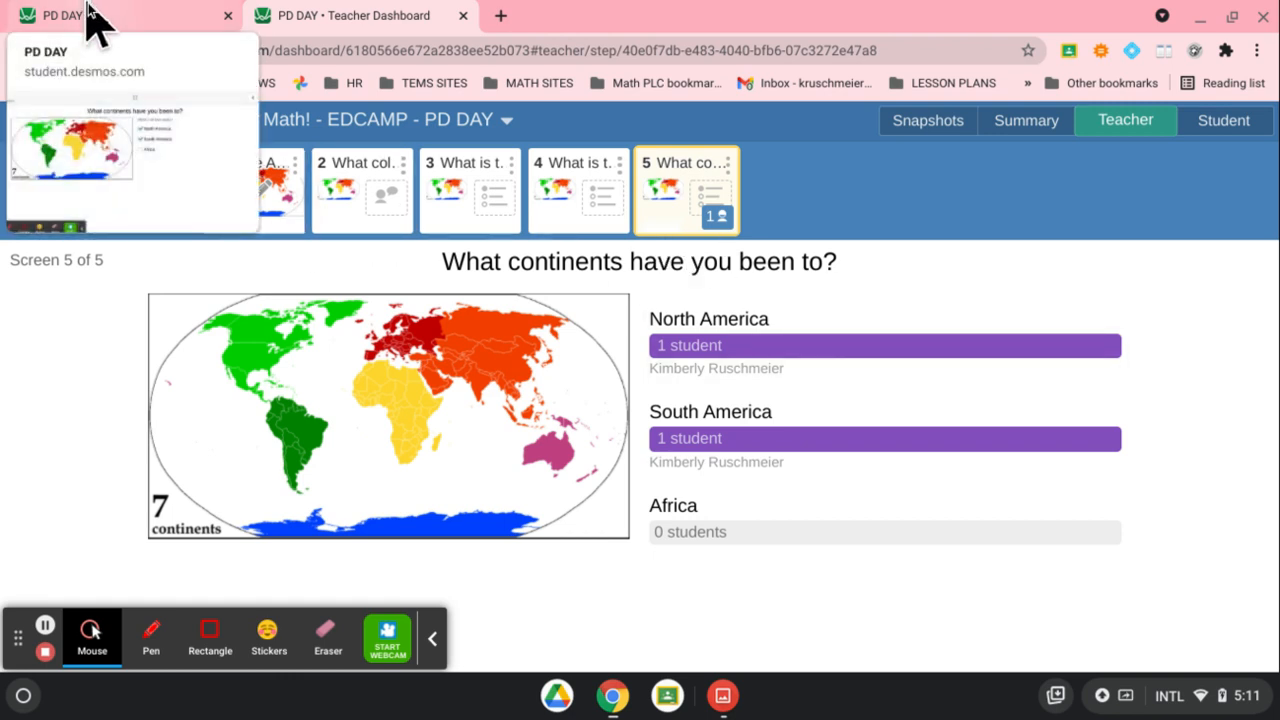